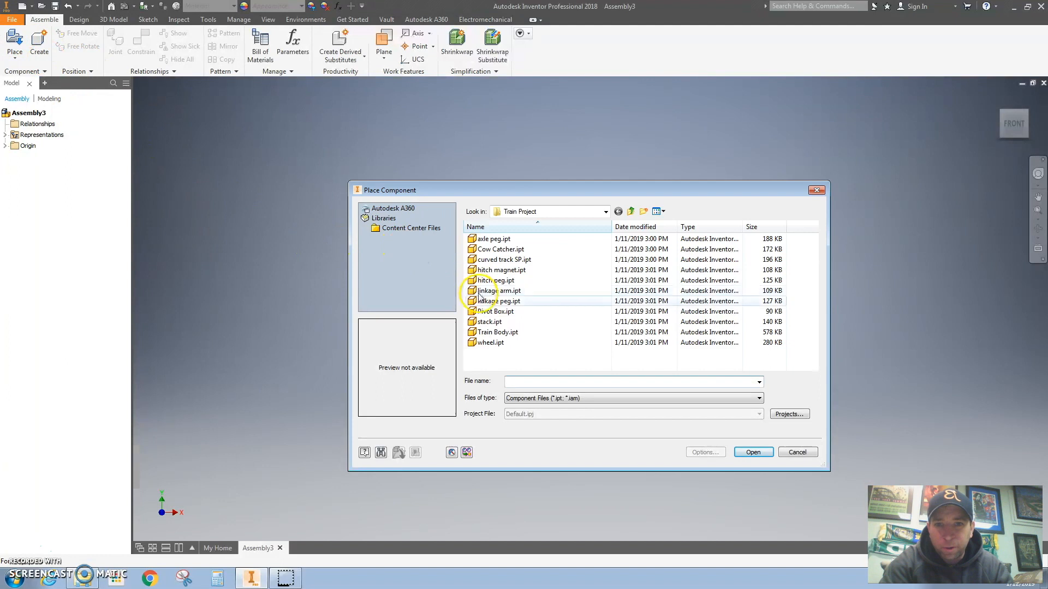
# Place one Train Body.ipt component from the Train Project folder into the assembly
pyautogui.click(499, 334)
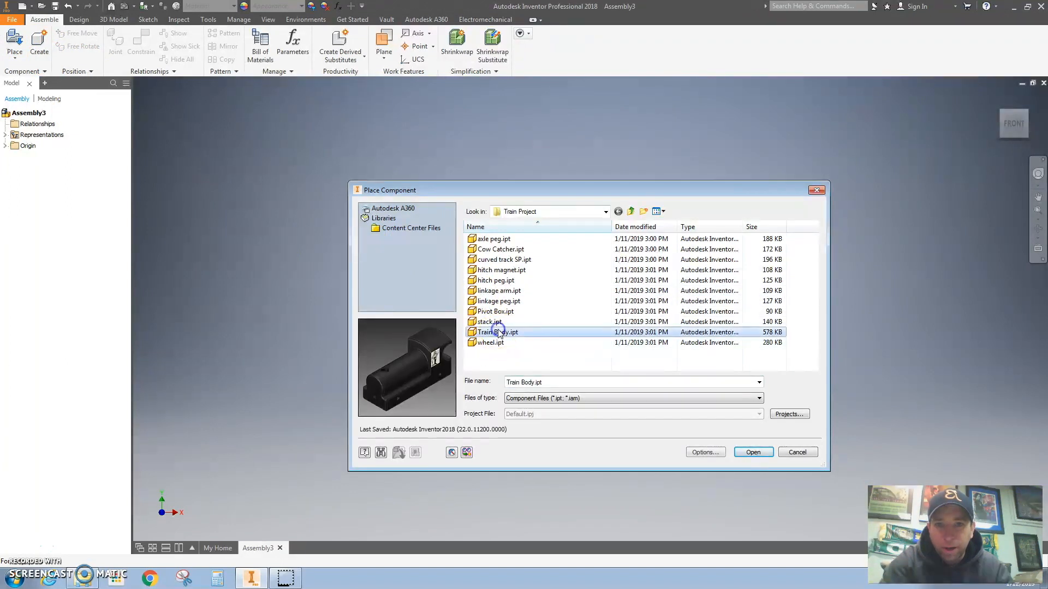
pyautogui.press('Return')
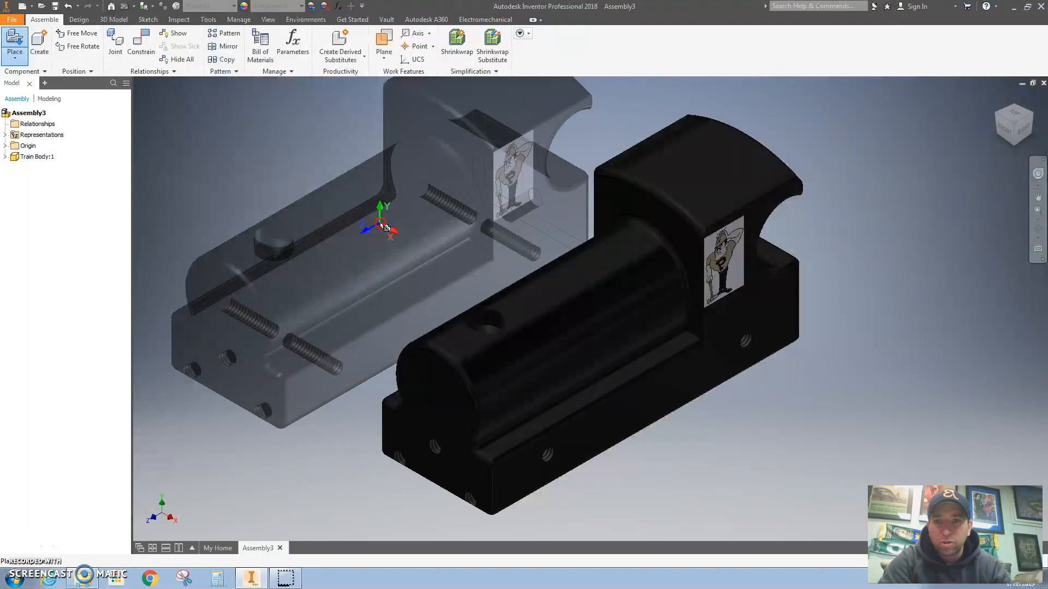
pyautogui.rightClick(385, 227)
pyautogui.click(421, 224)
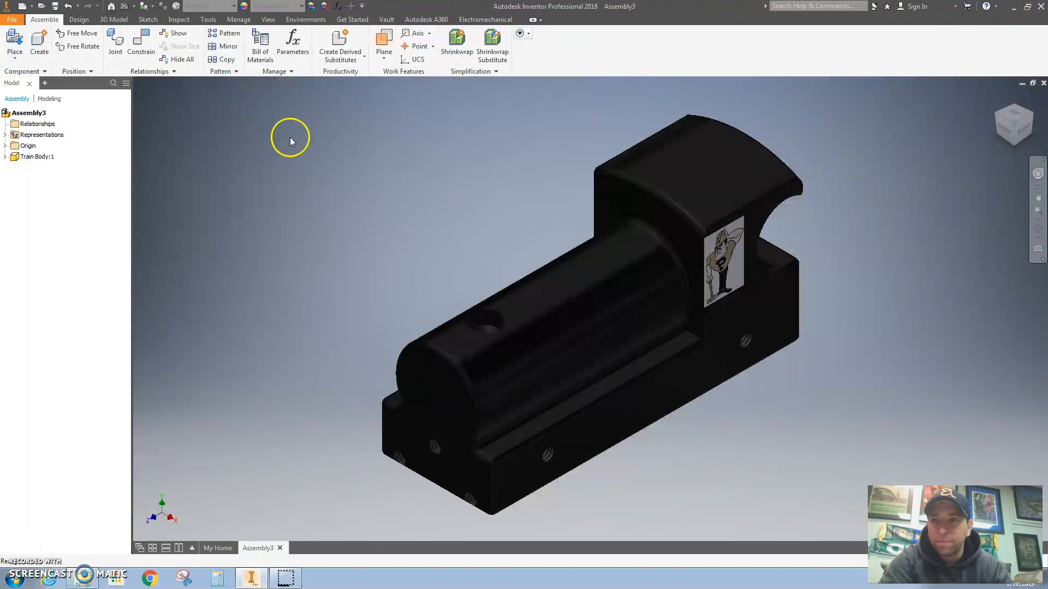
# Place four instances of wheel.ipt in a row beside the front of the train body
pyautogui.click(14, 41)
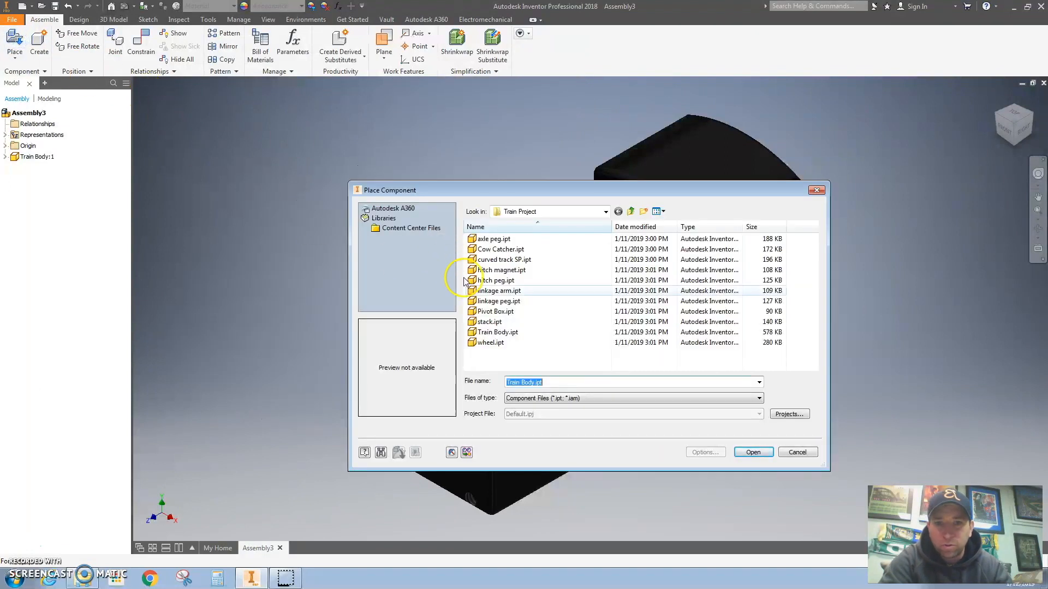
pyautogui.click(492, 343)
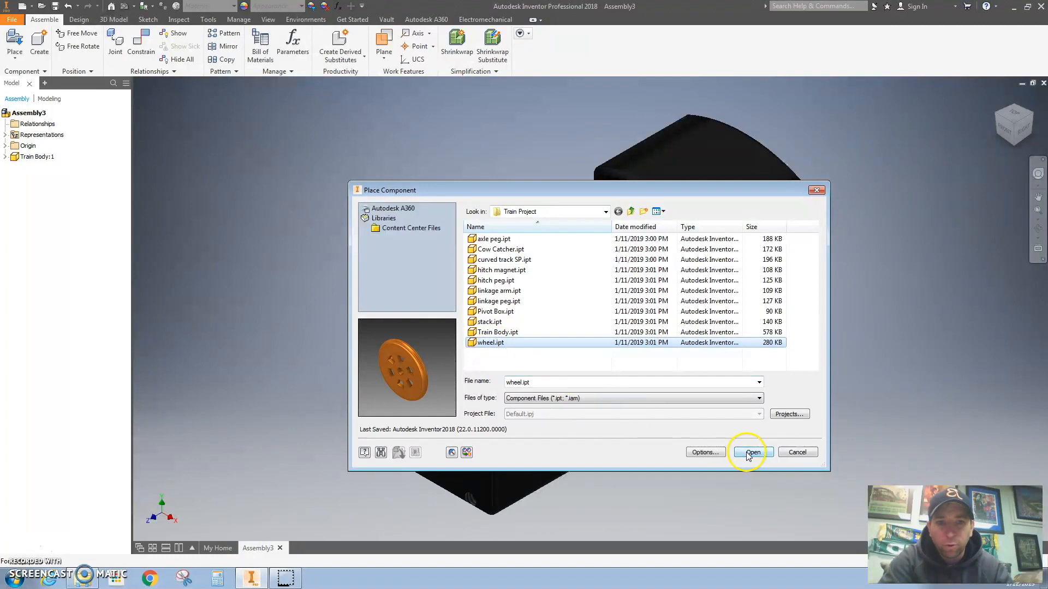
pyautogui.click(749, 454)
pyautogui.click(262, 243)
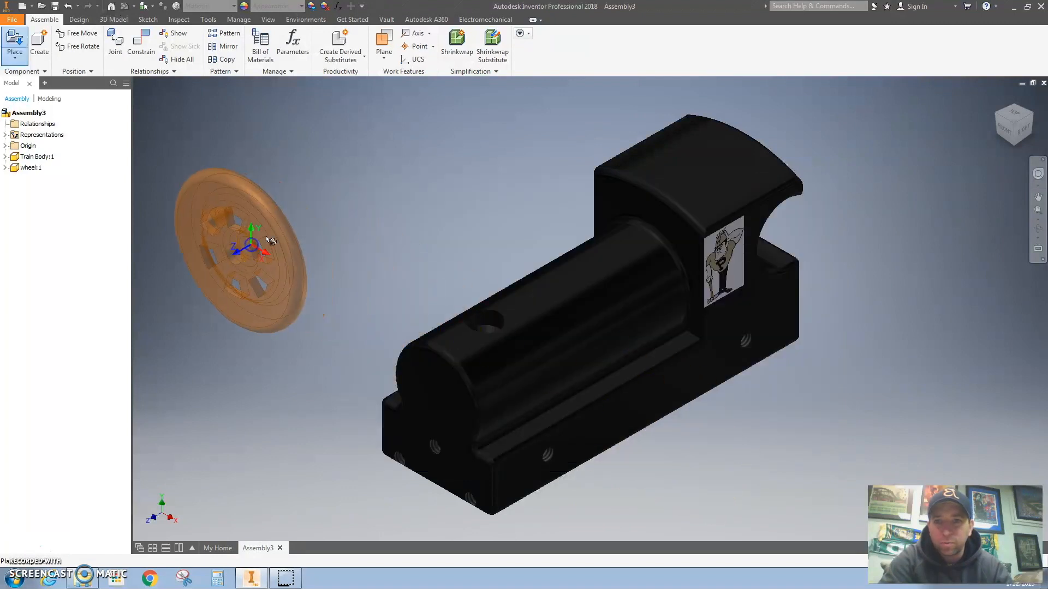
pyautogui.click(319, 203)
pyautogui.click(397, 163)
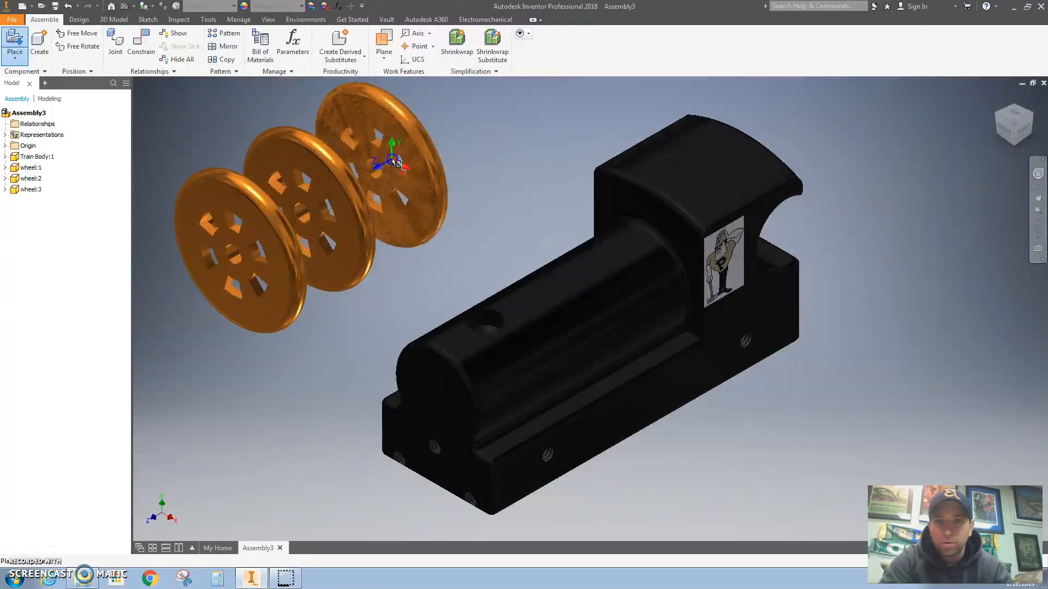
pyautogui.click(456, 132)
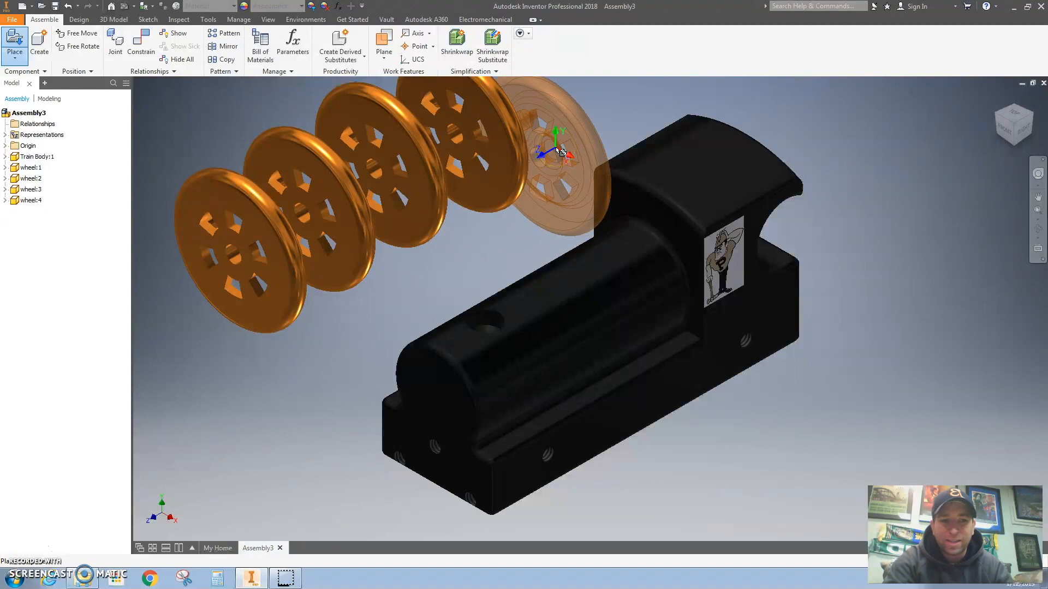
pyautogui.press('Escape')
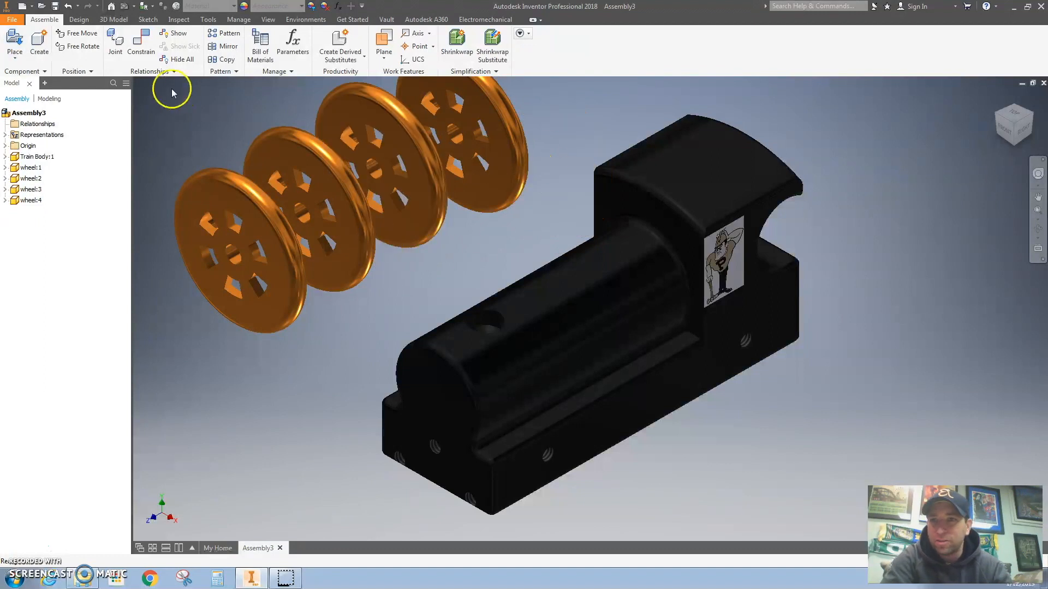
# Place four instances of axle peg.ipt side by side in the empty space behind the train's cab
pyautogui.click(10, 37)
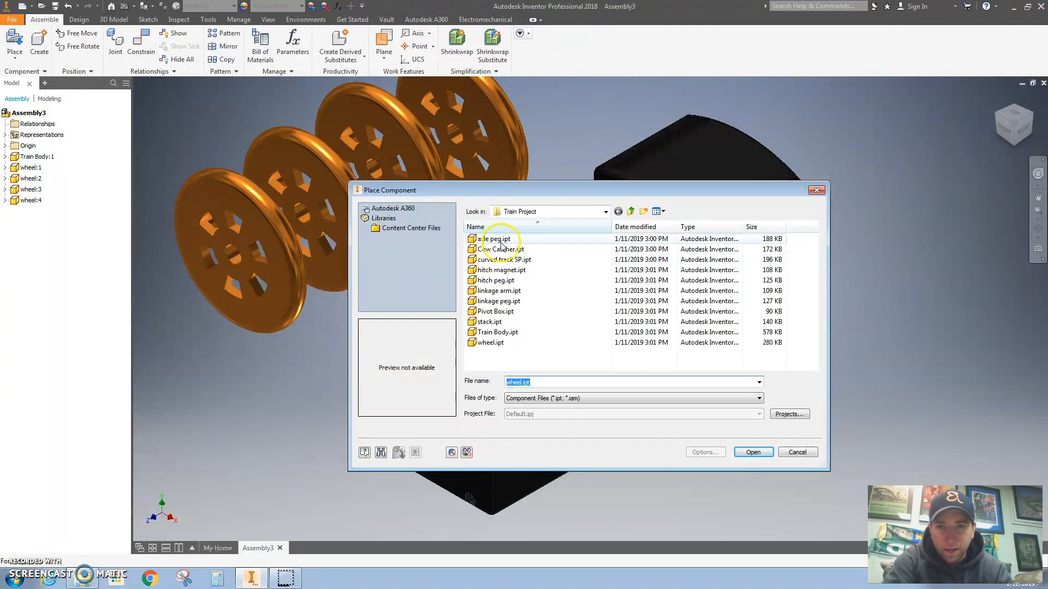
pyautogui.click(501, 240)
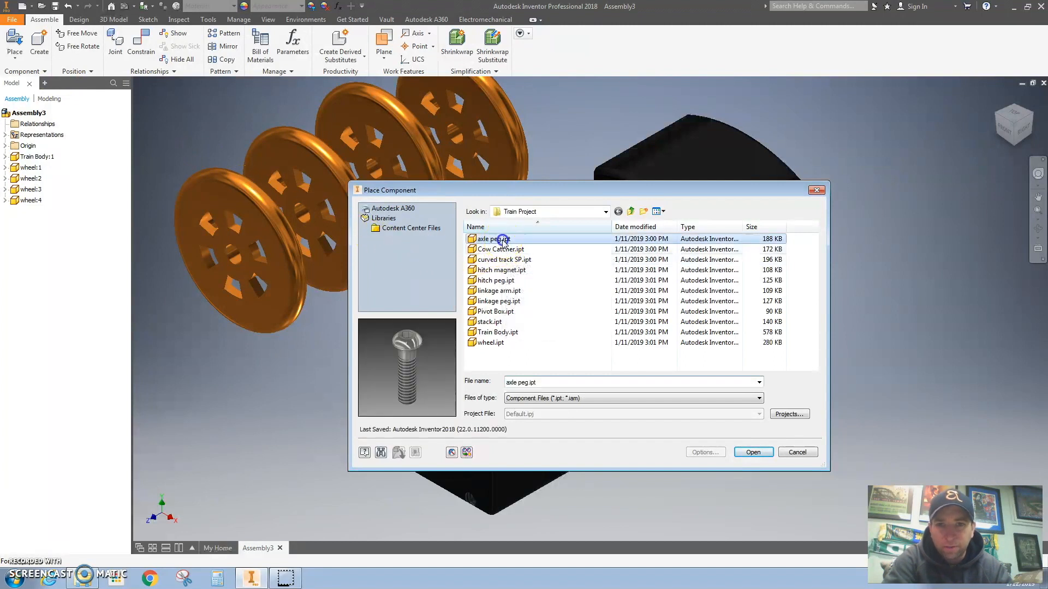
pyautogui.click(753, 452)
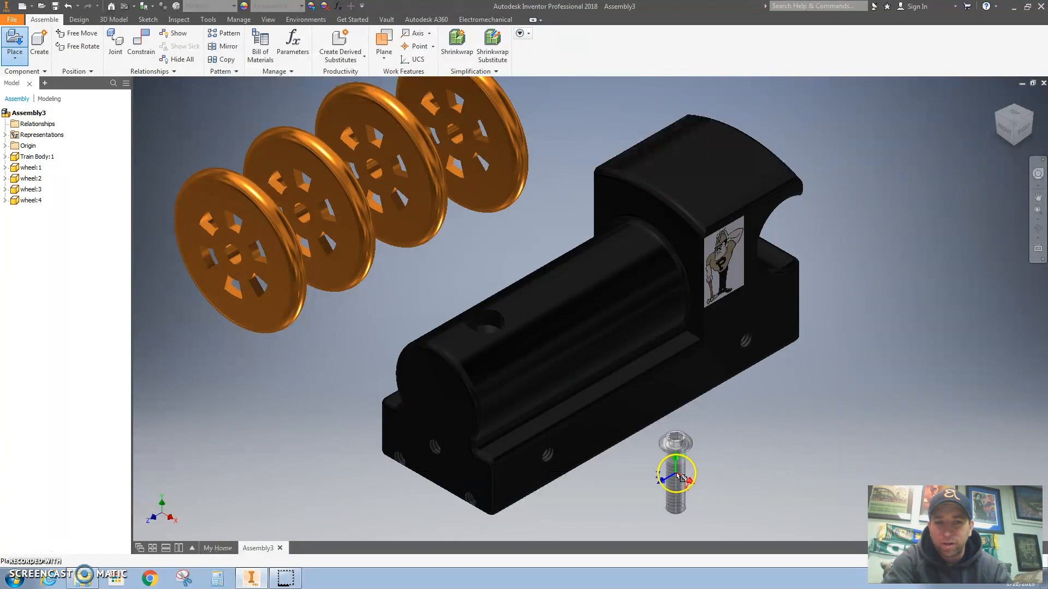
pyautogui.click(837, 141)
pyautogui.click(876, 135)
pyautogui.click(903, 134)
pyautogui.click(931, 129)
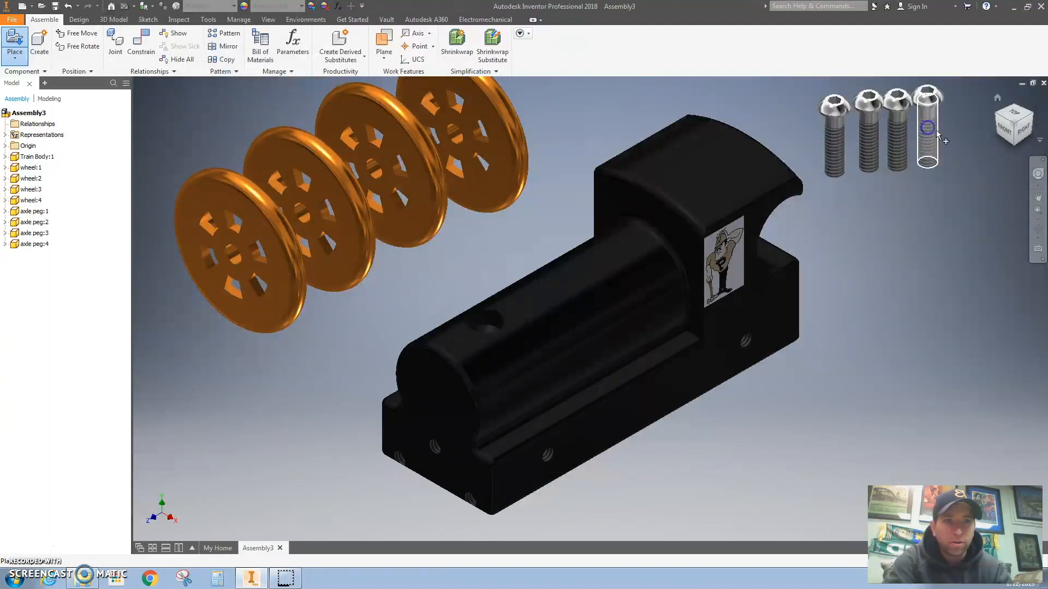
pyautogui.rightClick(951, 162)
pyautogui.click(980, 159)
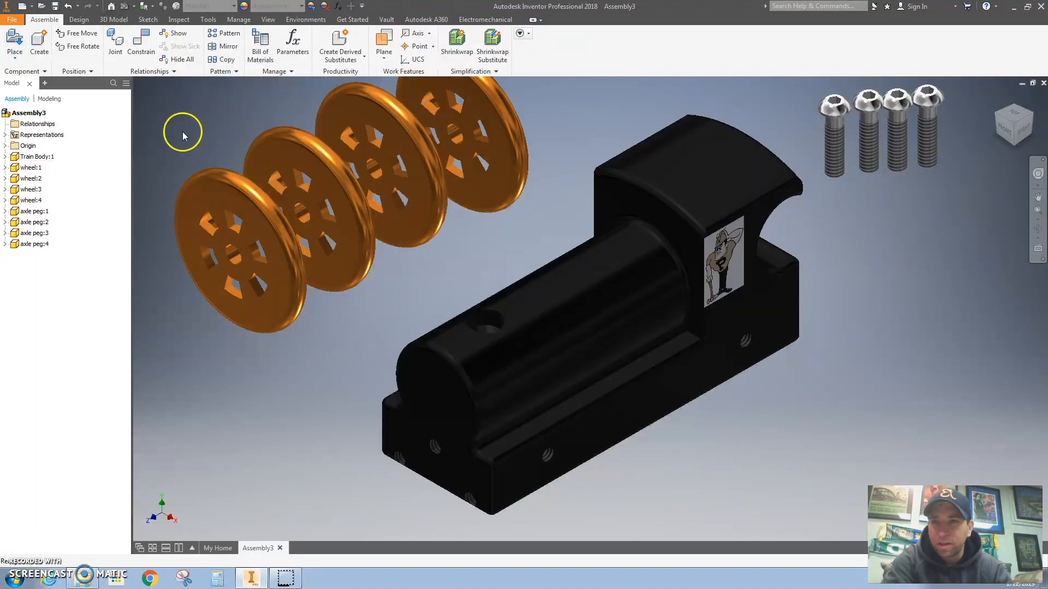
# Place two instances of linkage arm.ipt next to each other below the axle pegs
pyautogui.click(15, 38)
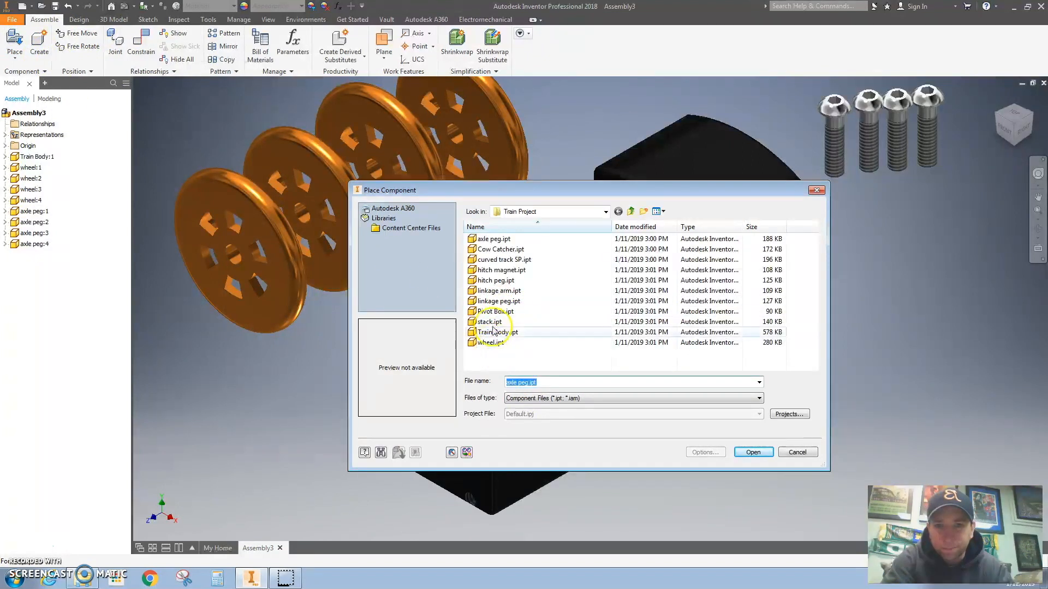
pyautogui.click(491, 291)
pyautogui.click(754, 453)
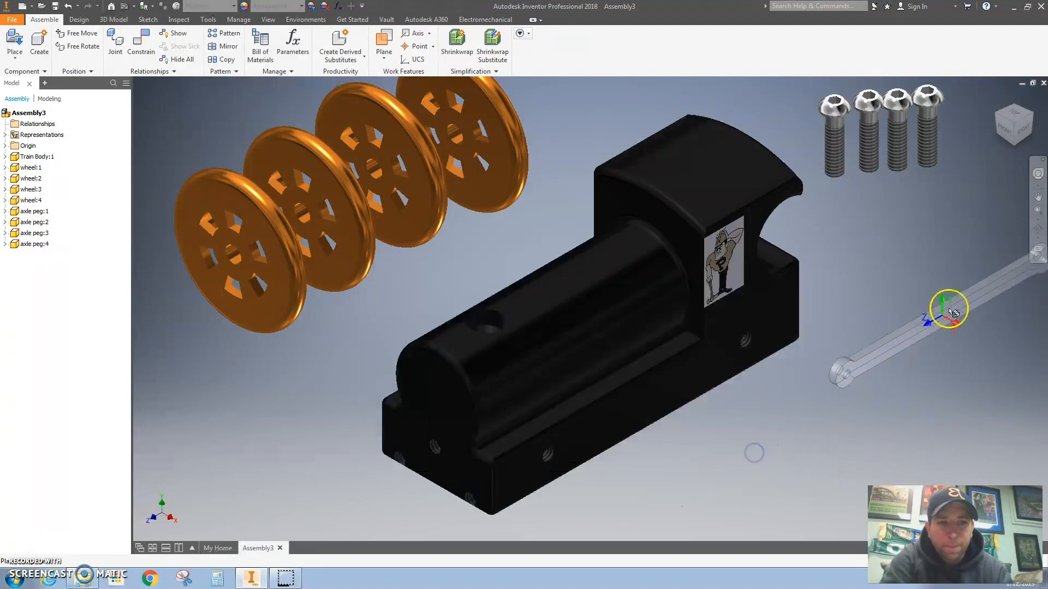
pyautogui.click(952, 223)
pyautogui.click(974, 238)
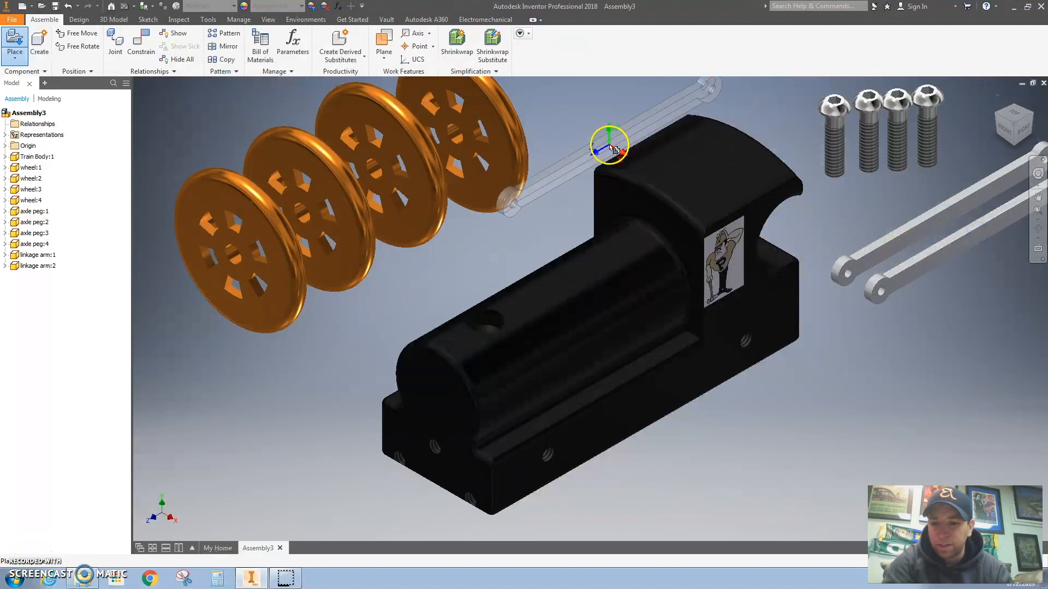
# Place one instance of Cow Catcher.ipt in the empty space in front of the train body
pyautogui.click(15, 45)
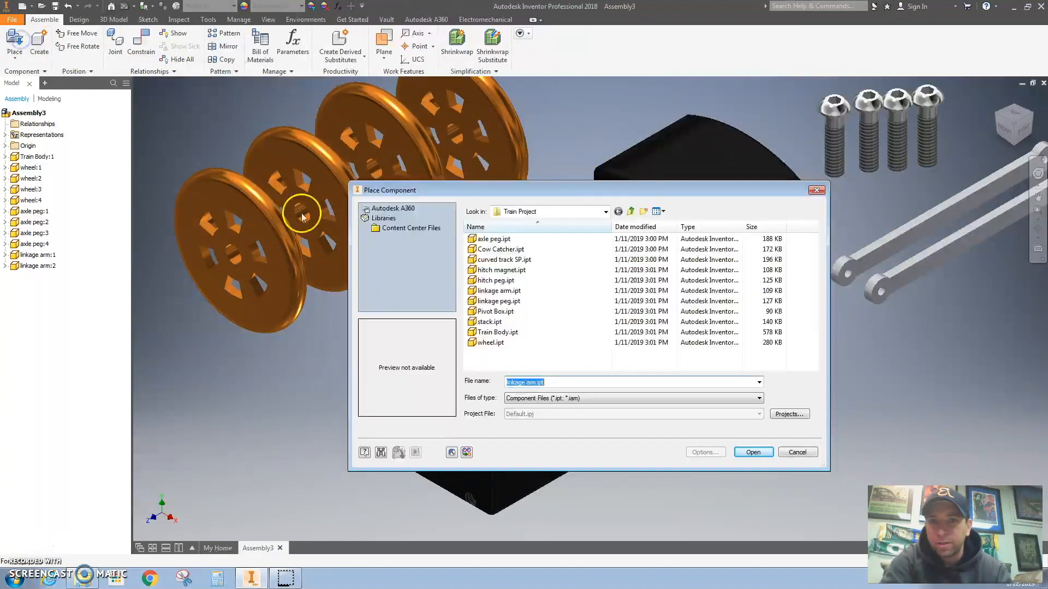
pyautogui.click(500, 249)
pyautogui.click(766, 447)
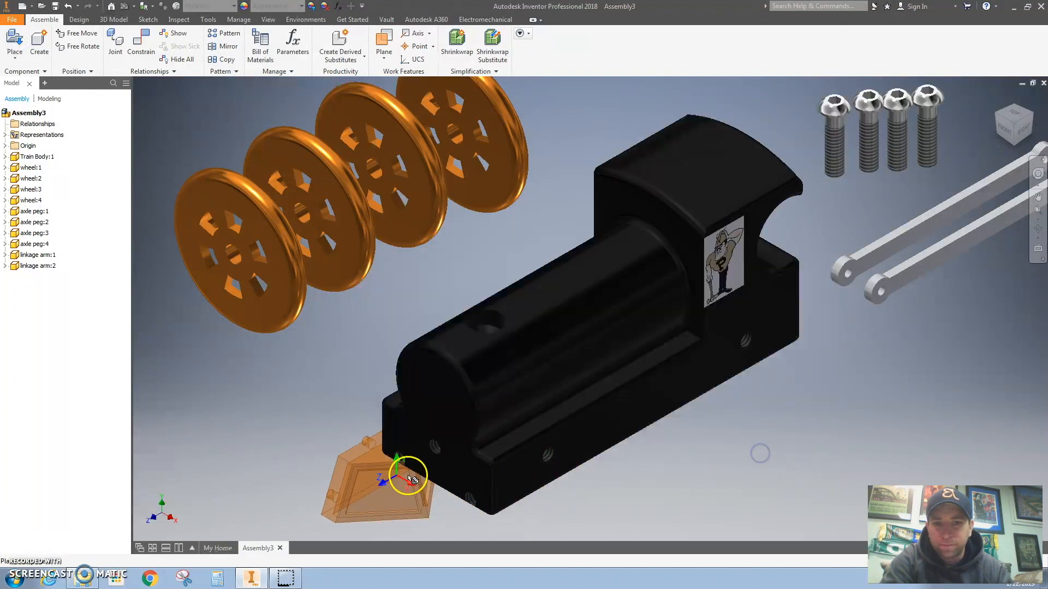
pyautogui.click(223, 450)
pyautogui.press('Escape')
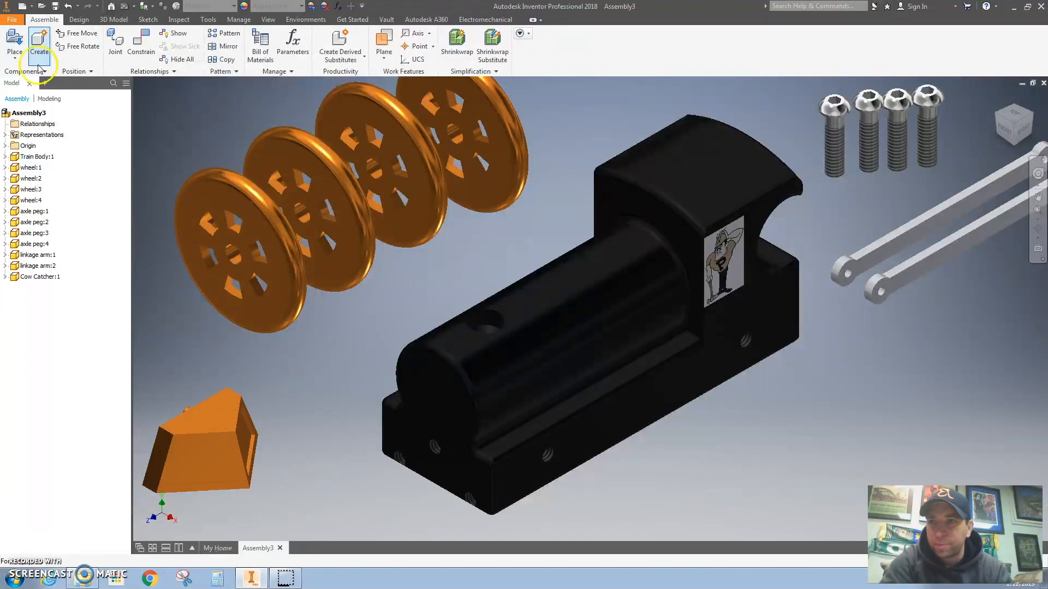
# Place one instance of hitch magnet.ipt below the linkage arms
pyautogui.click(14, 43)
pyautogui.click(490, 269)
pyautogui.click(753, 452)
pyautogui.click(949, 326)
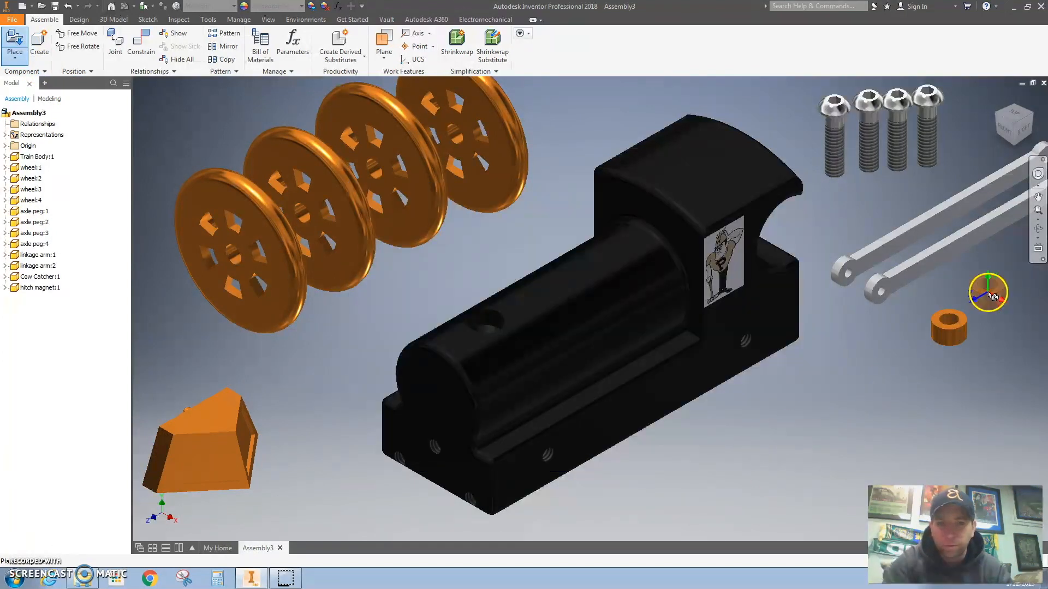
# Place one instance of hitch peg.ipt next to the hitch magnet
pyautogui.click(14, 44)
pyautogui.click(496, 280)
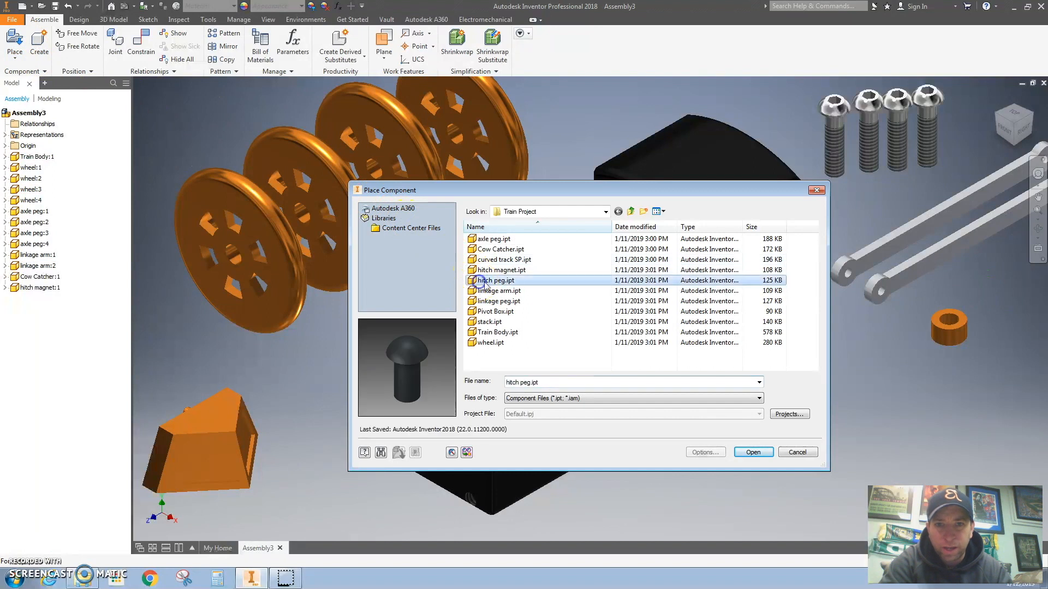
pyautogui.click(756, 453)
pyautogui.click(1001, 276)
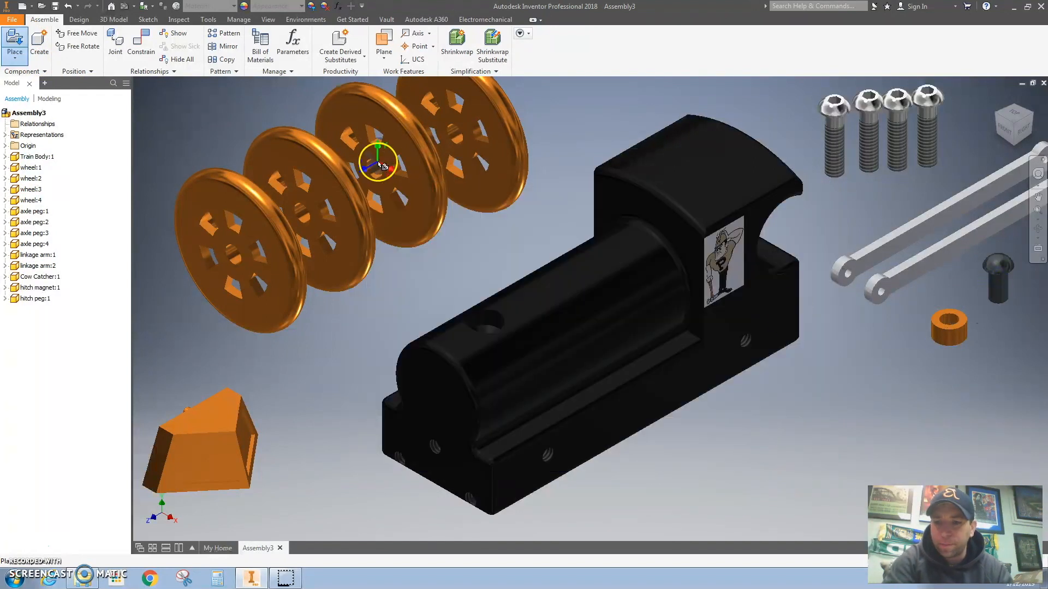
# Place four instances of linkage peg.ipt in a row above the train body, between the wheels and the cab roof
pyautogui.click(15, 44)
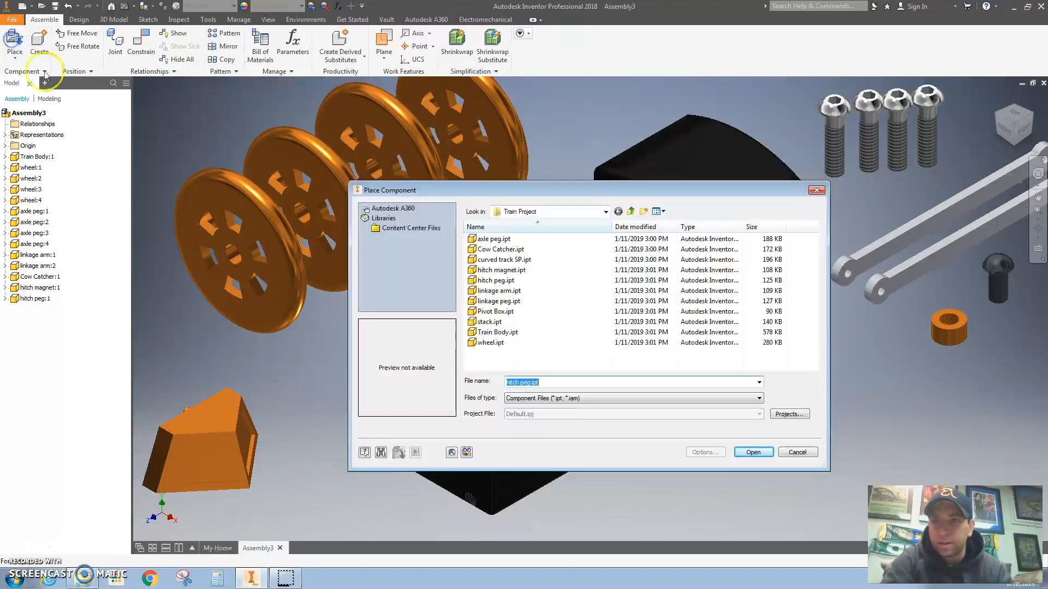
pyautogui.click(498, 302)
pyautogui.click(753, 452)
pyautogui.click(594, 129)
pyautogui.click(620, 117)
pyautogui.click(646, 110)
pyautogui.click(672, 103)
pyautogui.rightClick(669, 120)
pyautogui.click(679, 143)
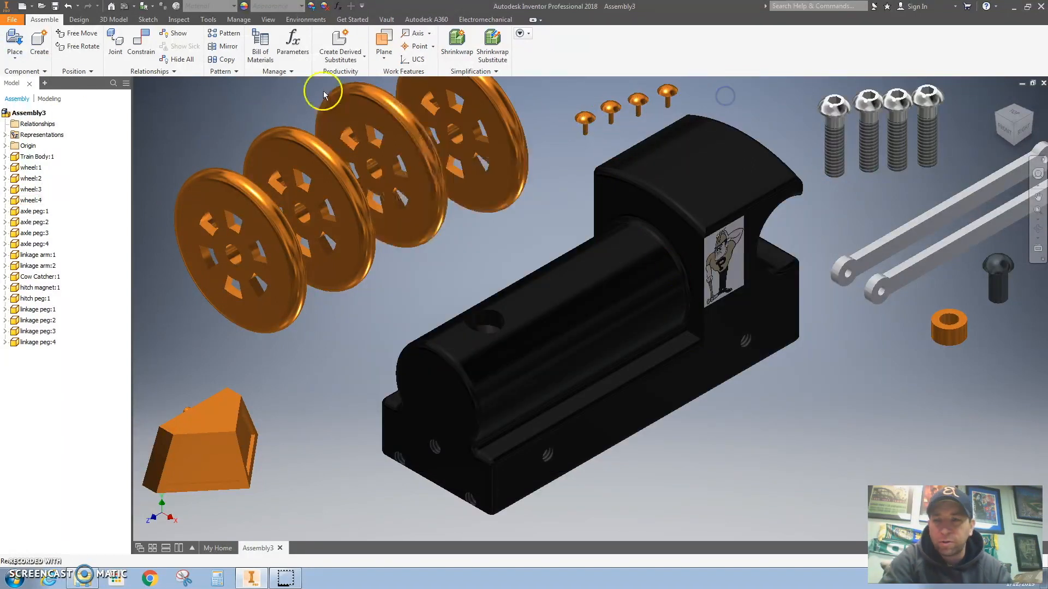
# Place one instance of stack.ipt in the free space beside the first wheel
pyautogui.click(15, 44)
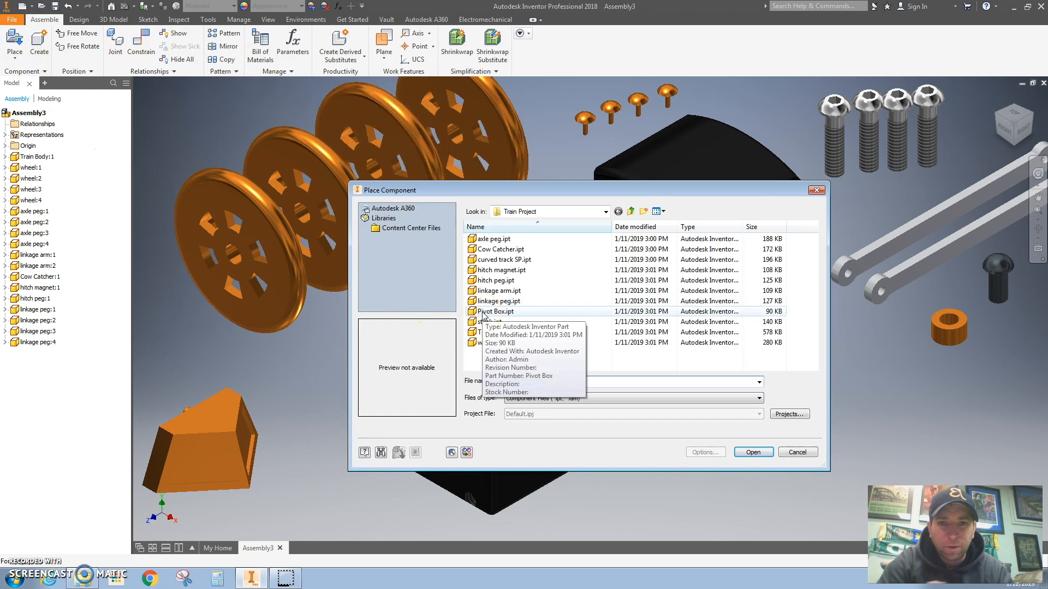
pyautogui.click(494, 343)
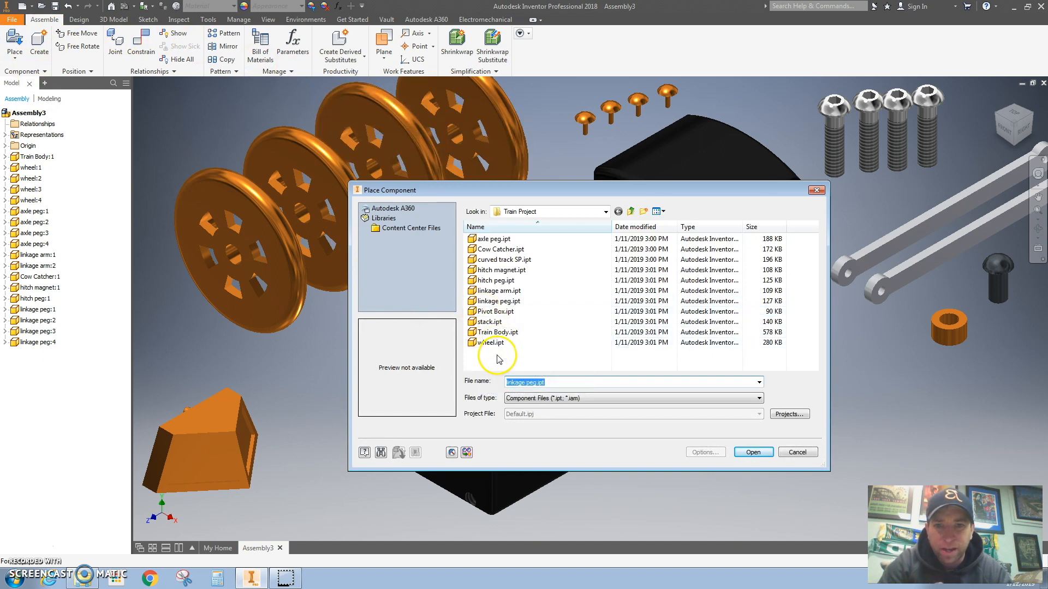
pyautogui.click(491, 323)
pyautogui.click(740, 452)
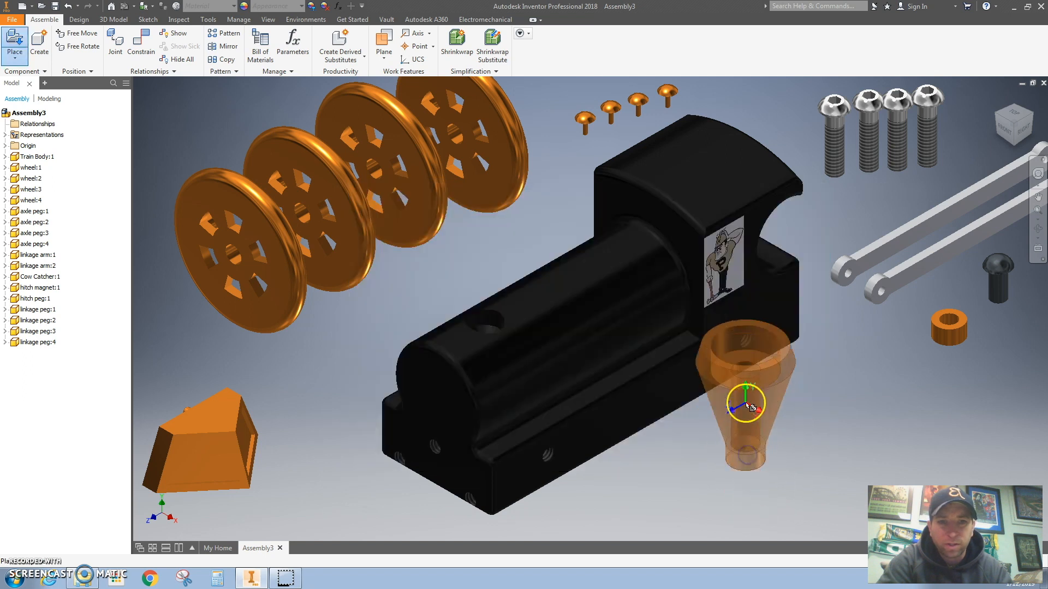
pyautogui.click(169, 158)
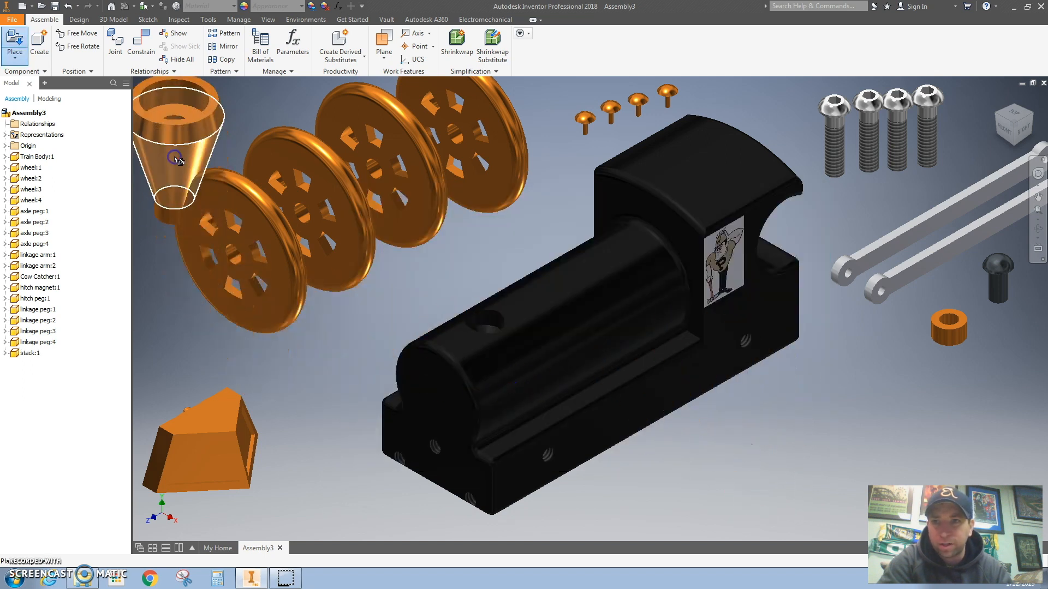
pyautogui.rightClick(240, 131)
pyautogui.click(224, 94)
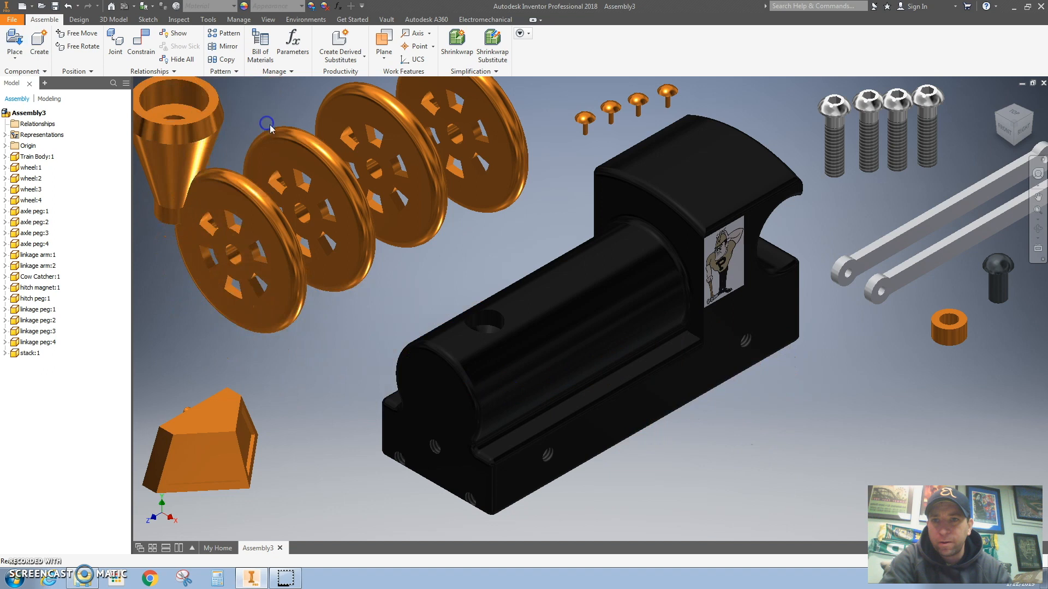
pyautogui.click(143, 44)
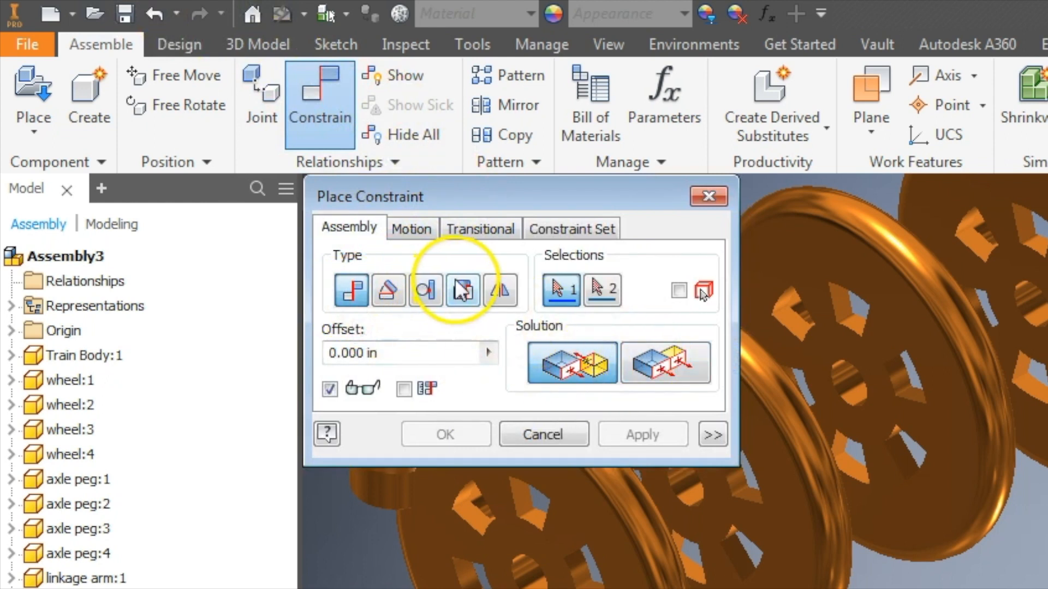
pyautogui.click(465, 290)
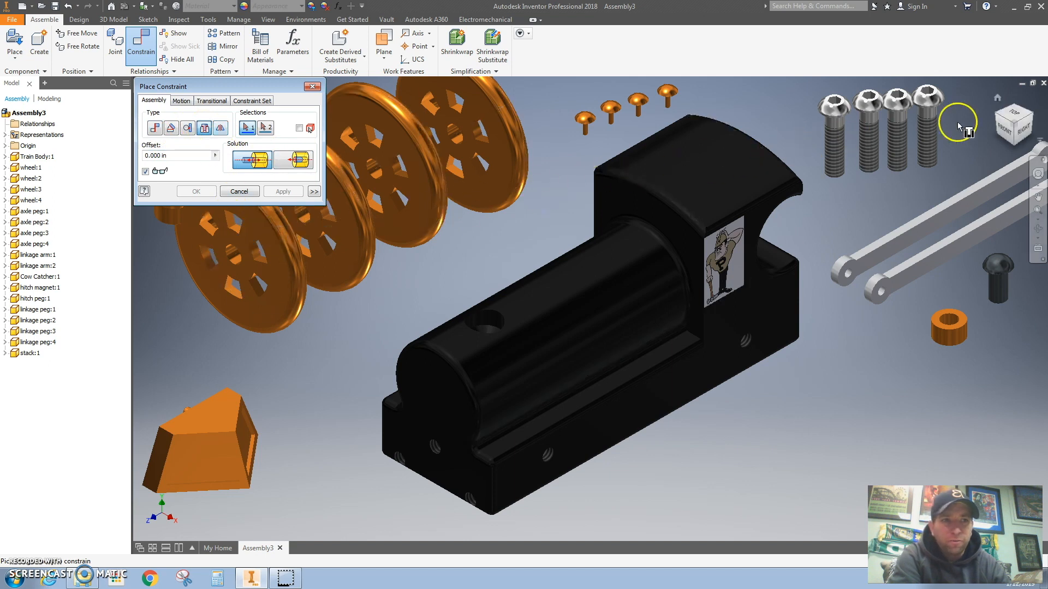
pyautogui.click(1033, 119)
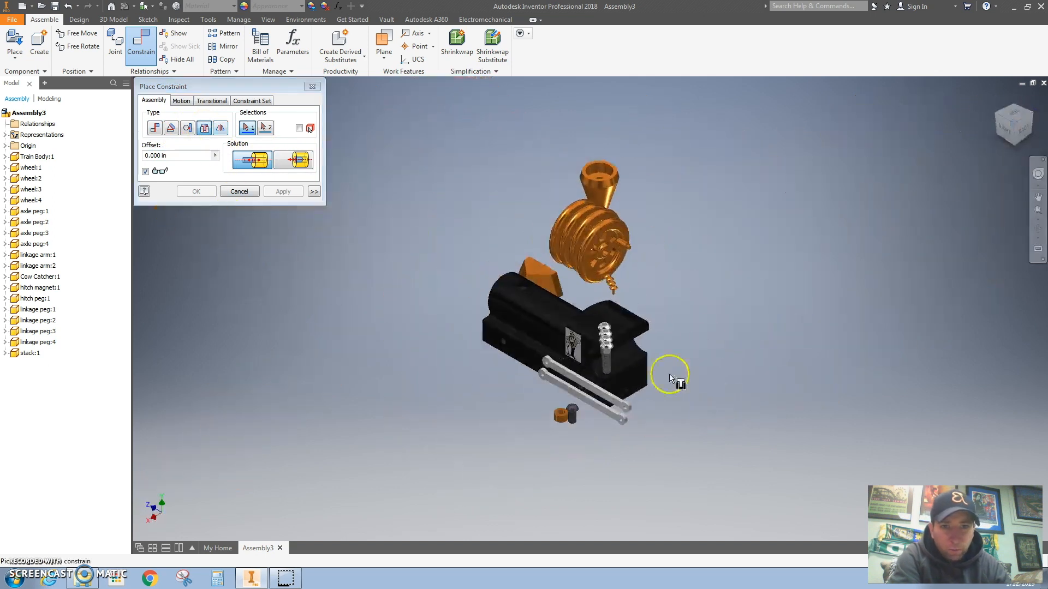
pyautogui.scroll(5, 650, 402)
pyautogui.click(580, 358)
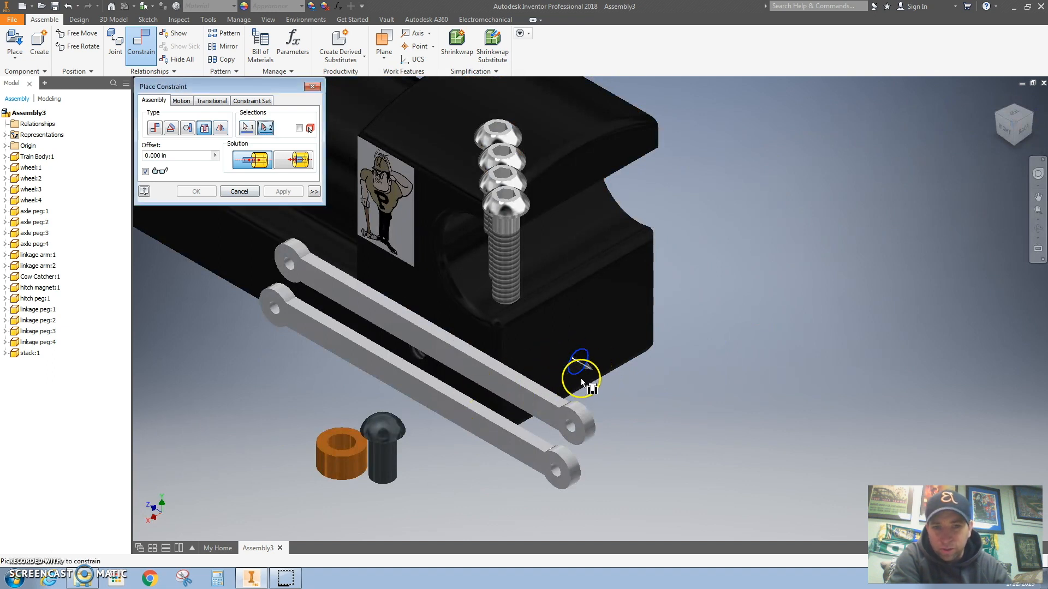
pyautogui.scroll(2, 578, 360)
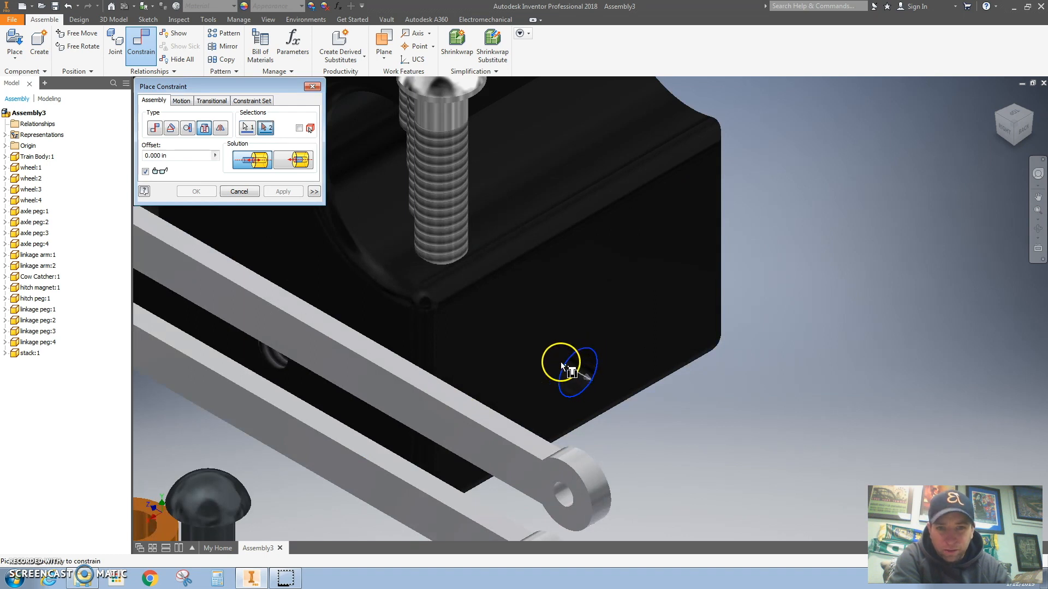
pyautogui.scroll(-3, 577, 358)
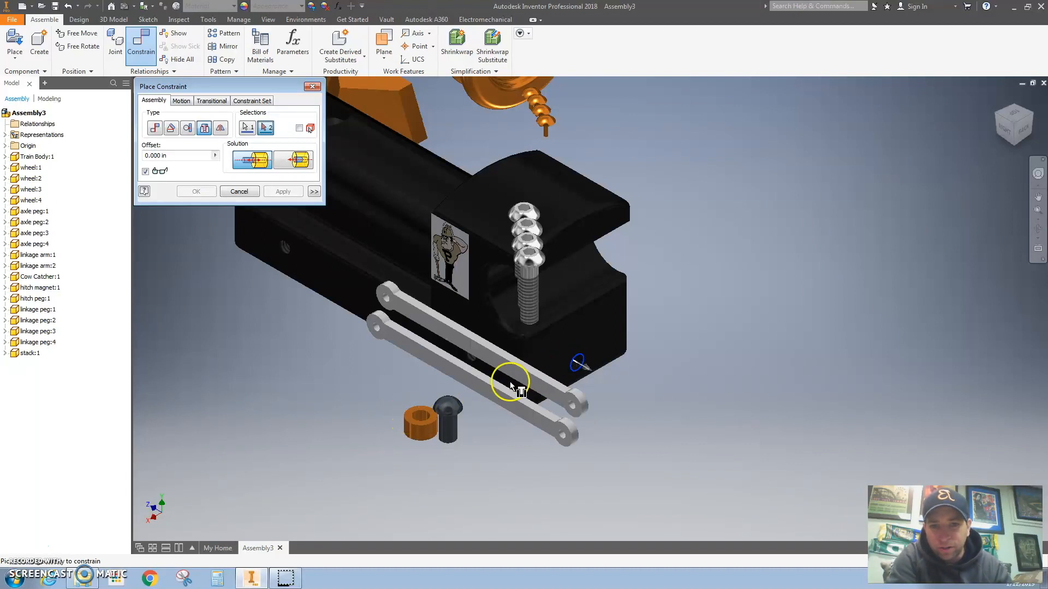
pyautogui.click(411, 414)
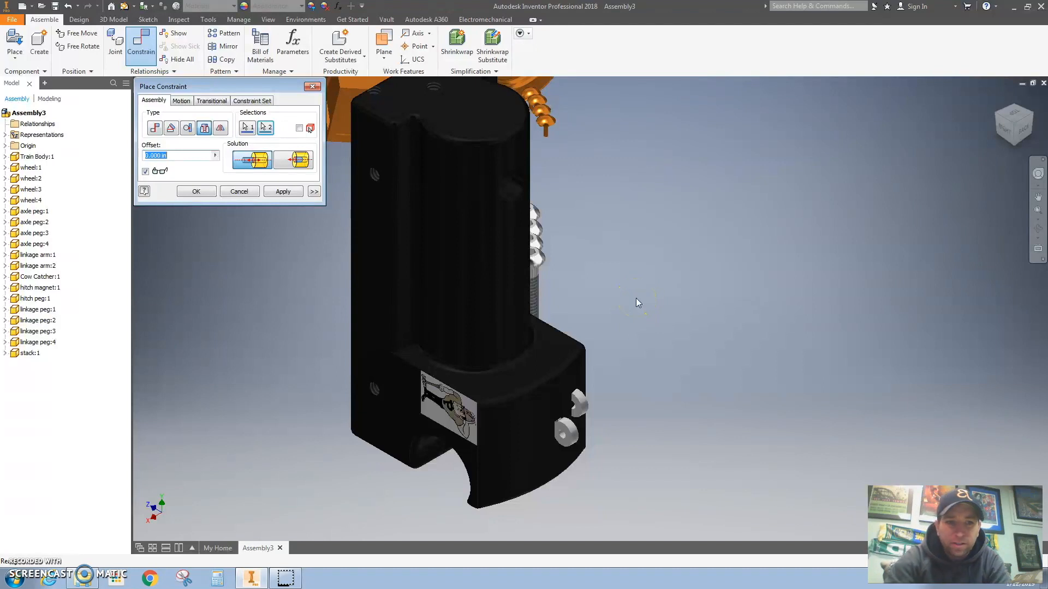
pyautogui.press('Escape')
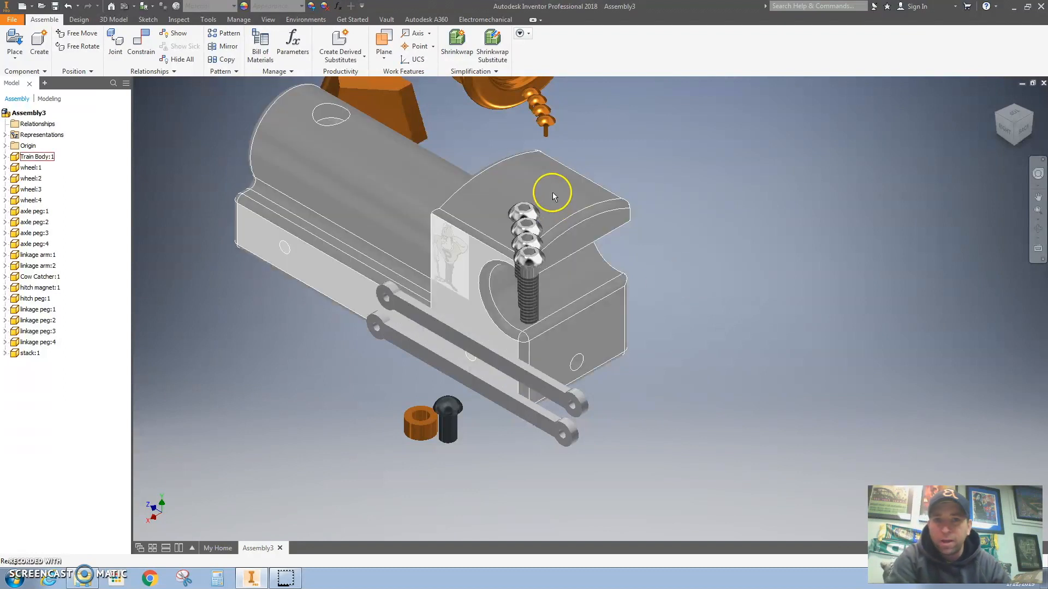
# Ground the train body so it stays fixed in place while other parts are constrained to it
pyautogui.rightClick(336, 182)
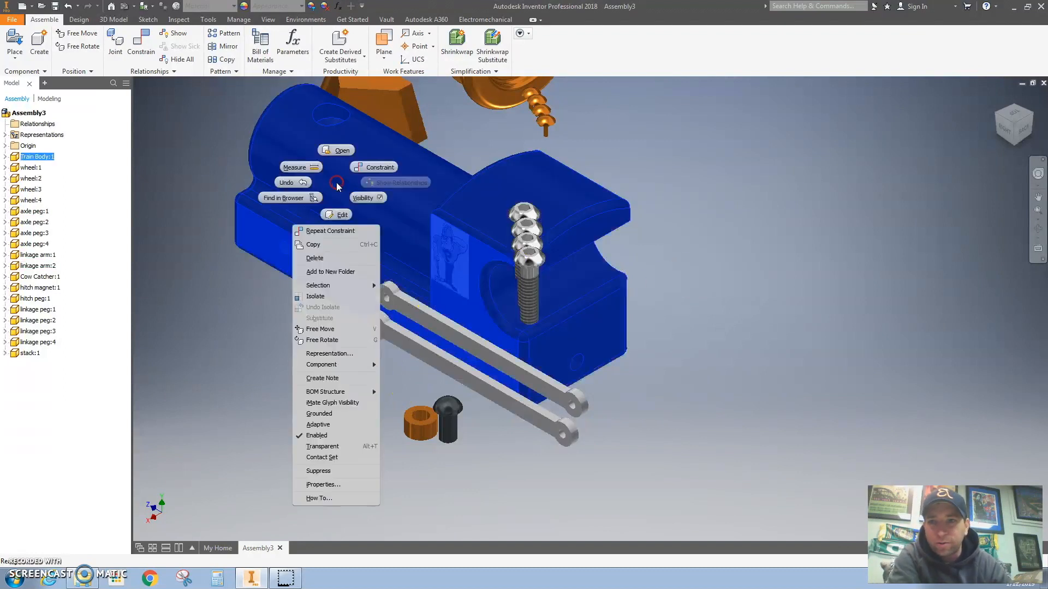
pyautogui.click(333, 413)
pyautogui.click(784, 270)
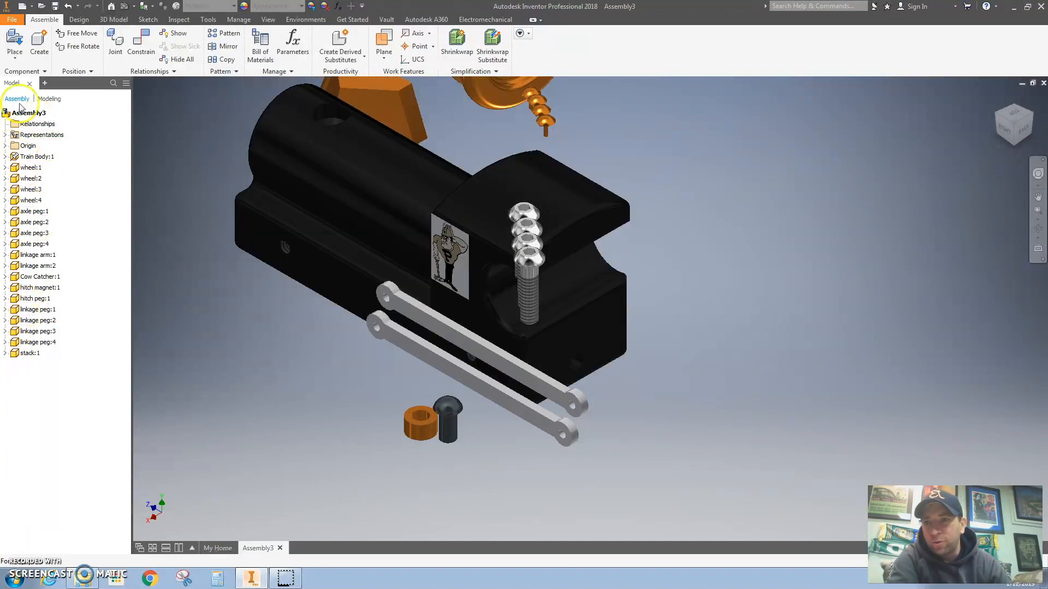
# Hide the Model browser and display it again
pyautogui.click(261, 22)
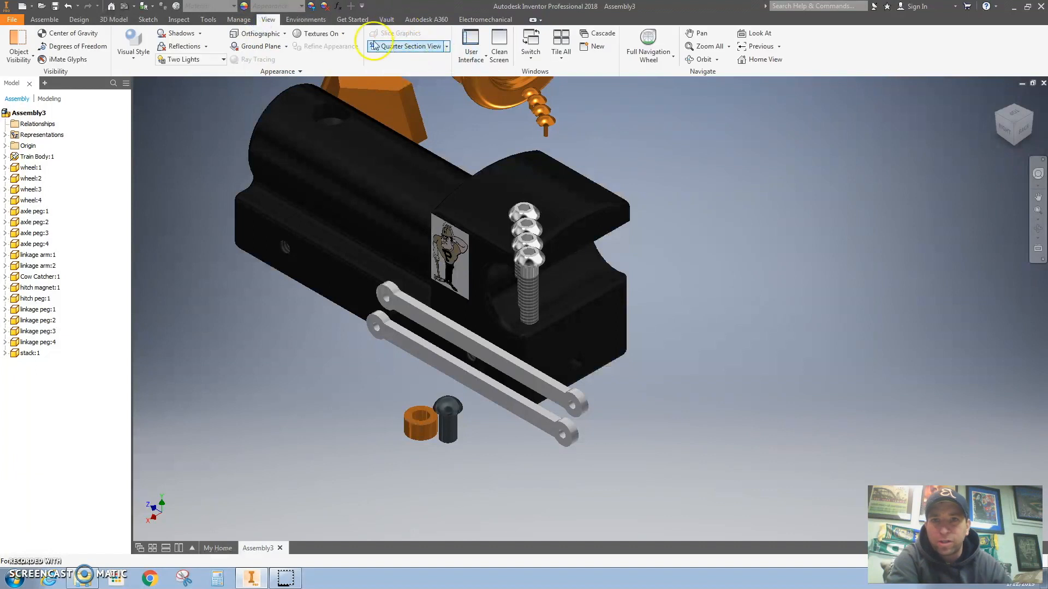
pyautogui.click(466, 55)
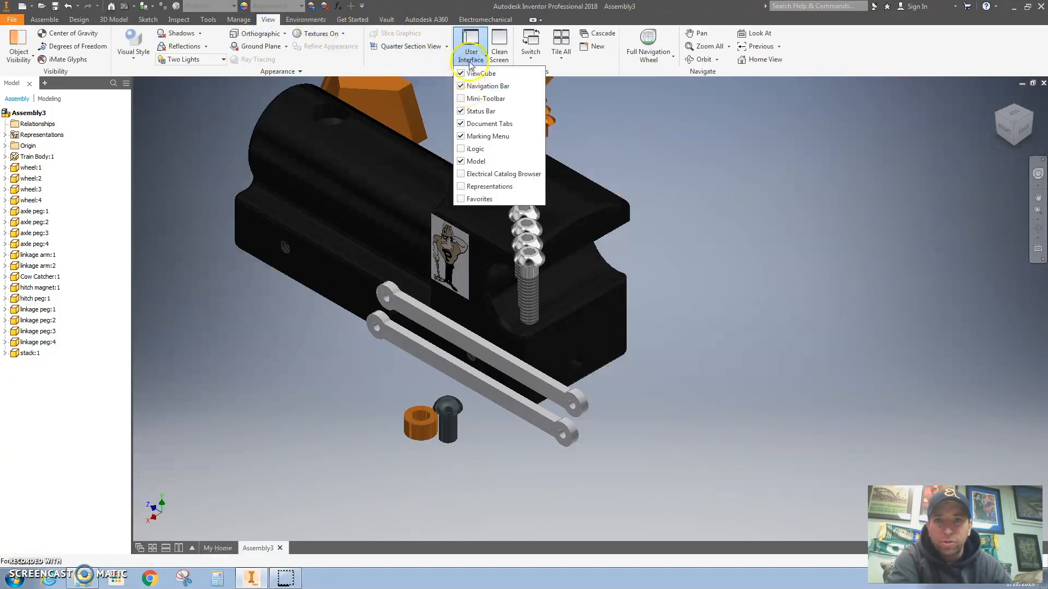
pyautogui.click(474, 161)
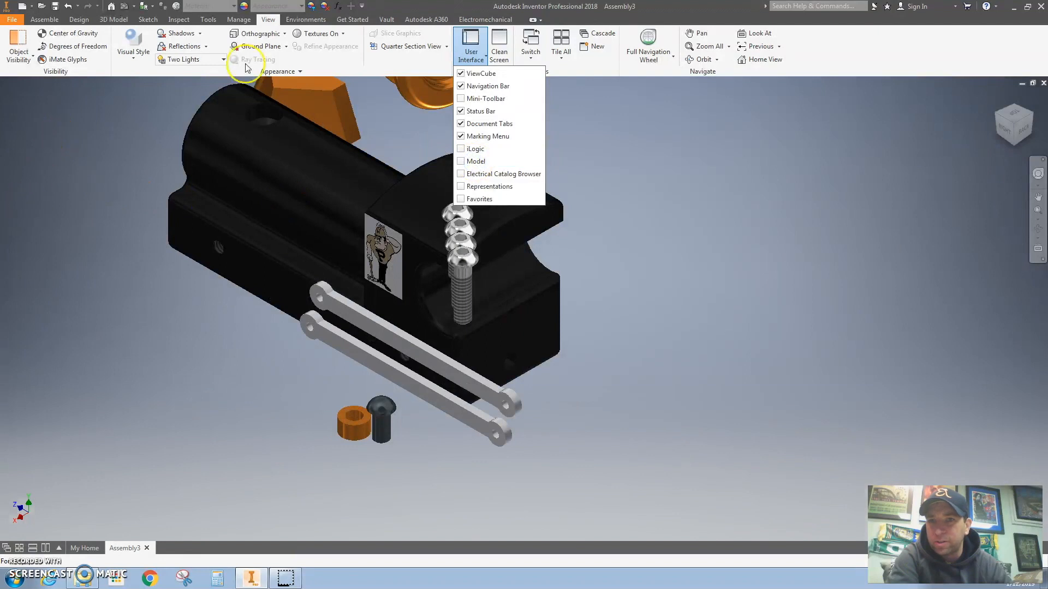
pyautogui.click(476, 161)
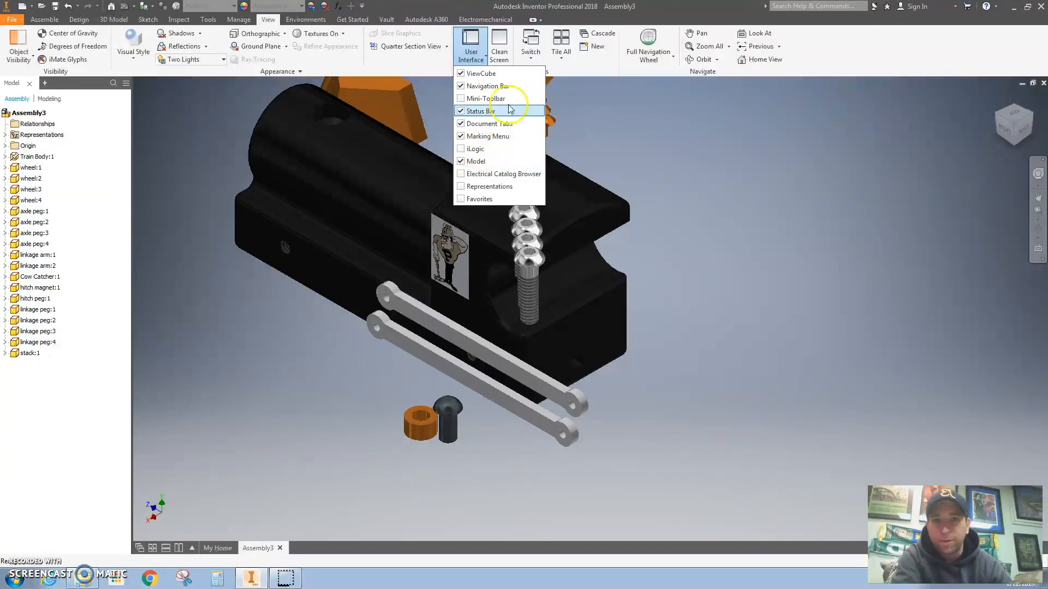
pyautogui.click(619, 112)
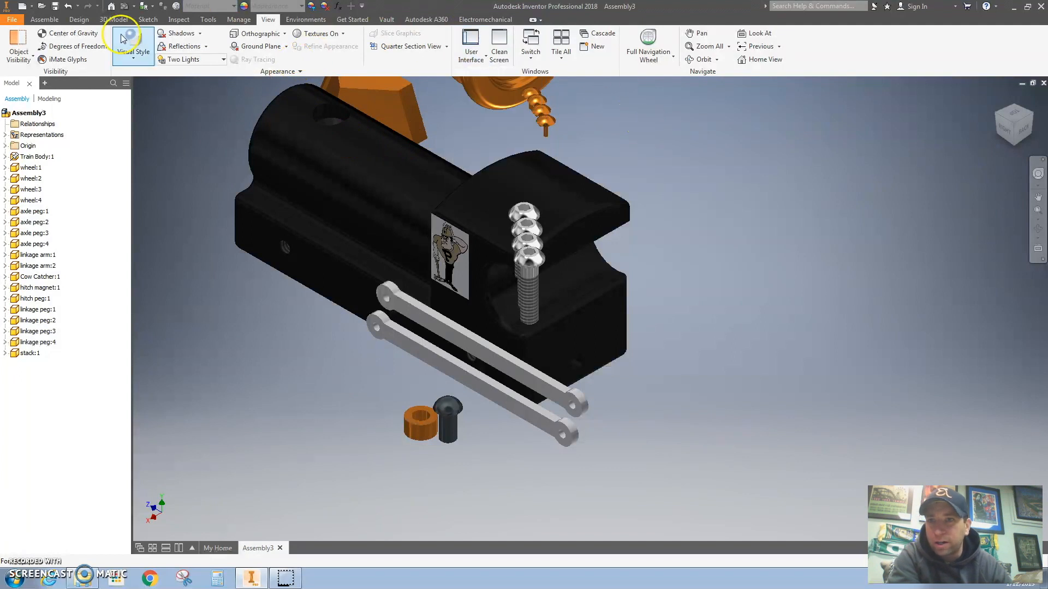
# Apply an Insert constraint with 0.000 in offset between the hole in the train body's rear face and the hitch magnet's circular edge
pyautogui.click(34, 19)
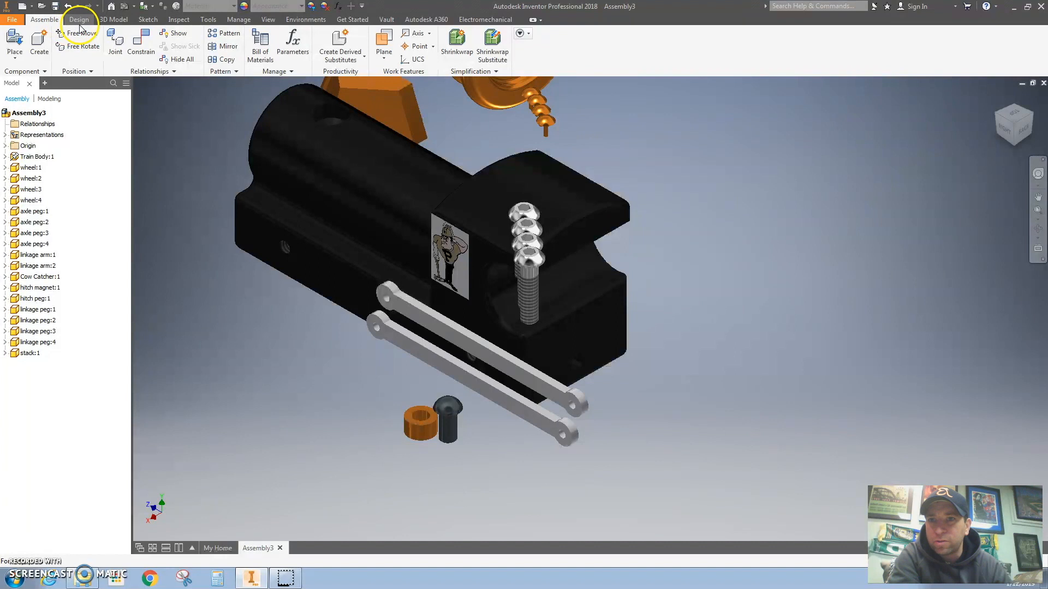
pyautogui.click(141, 42)
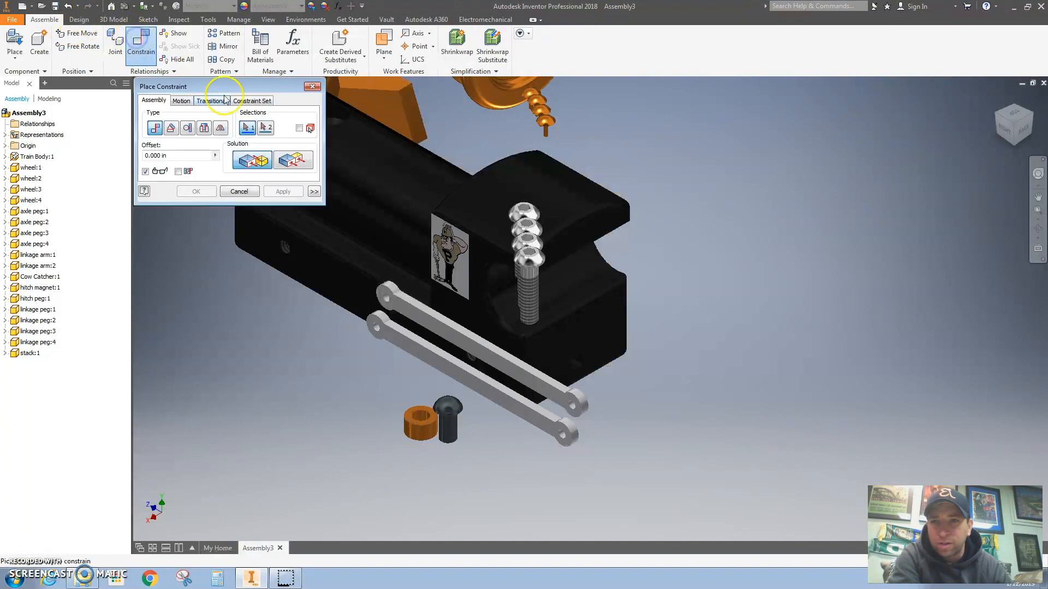
pyautogui.click(205, 129)
pyautogui.click(579, 364)
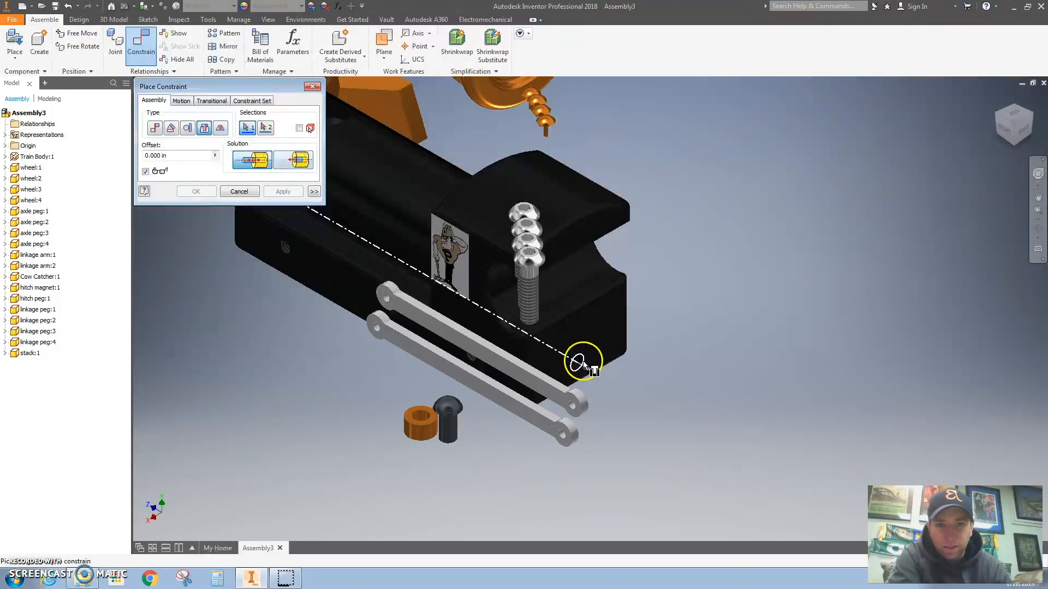
pyautogui.click(431, 416)
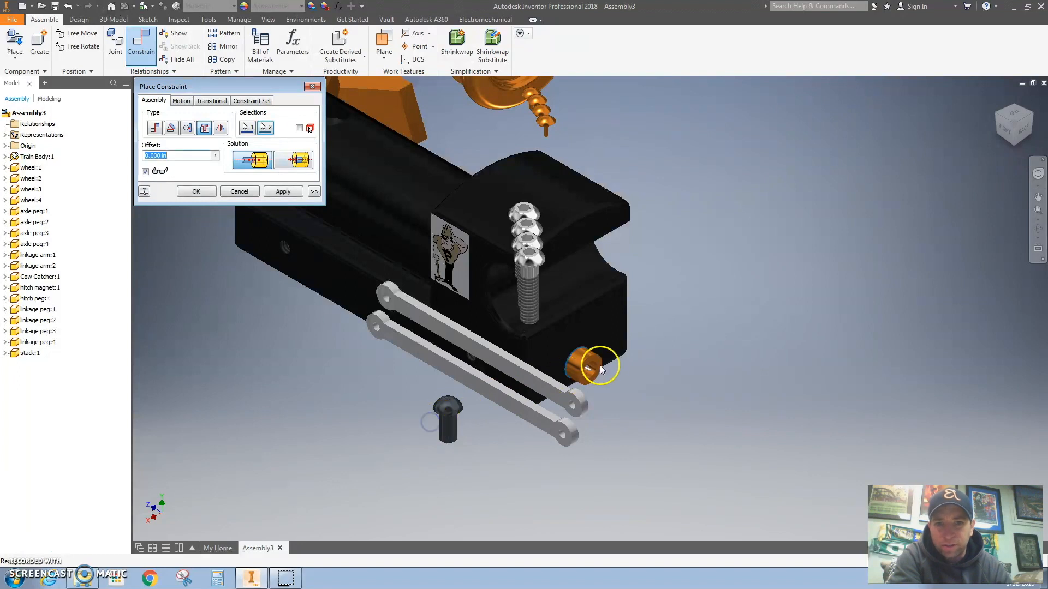
pyautogui.click(290, 197)
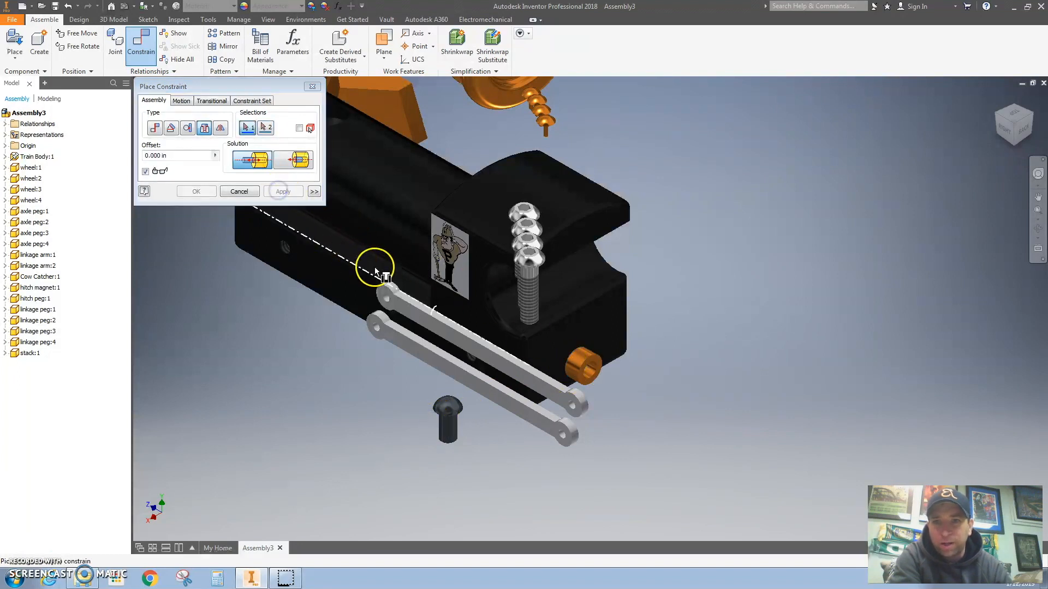
pyautogui.click(587, 362)
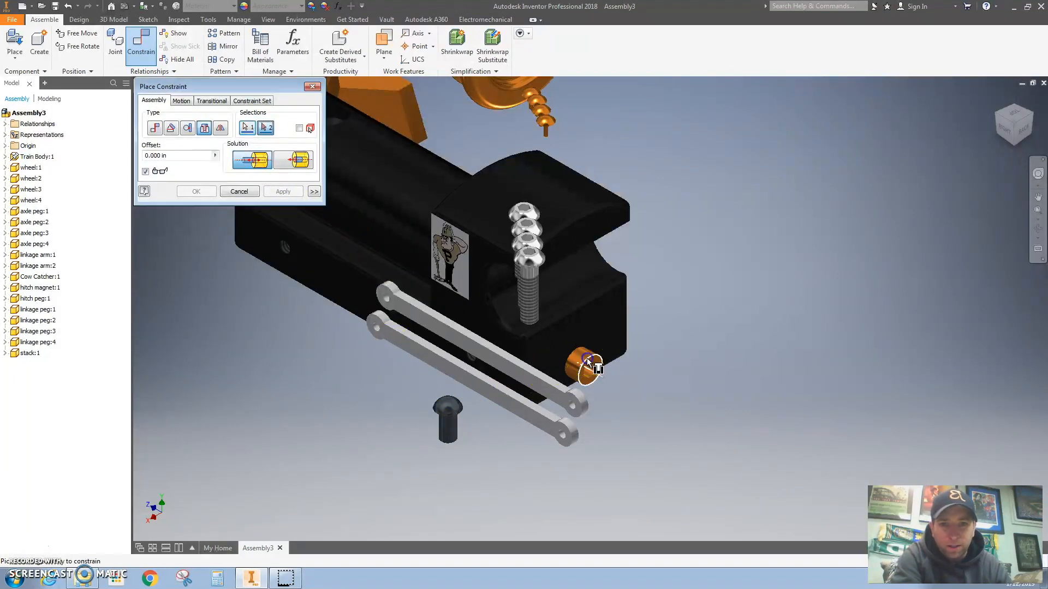
pyautogui.click(448, 440)
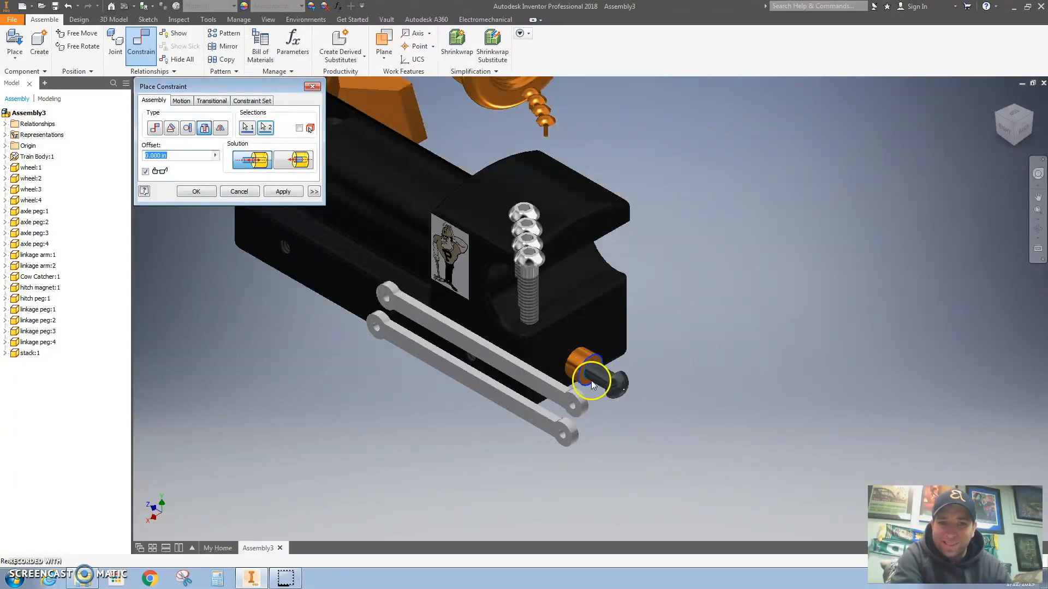
pyautogui.click(239, 191)
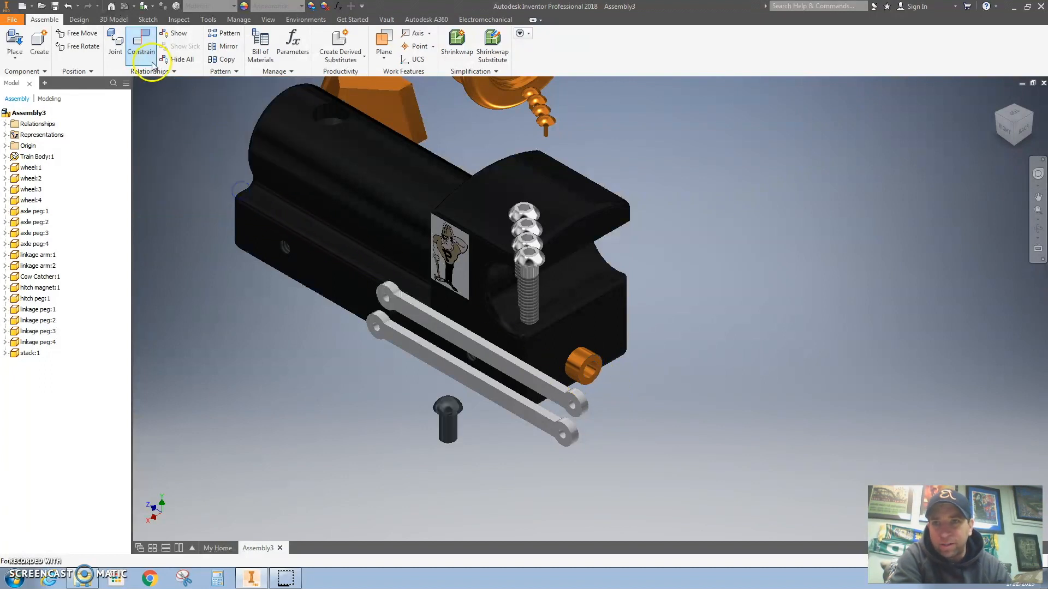
pyautogui.click(150, 57)
pyautogui.click(204, 128)
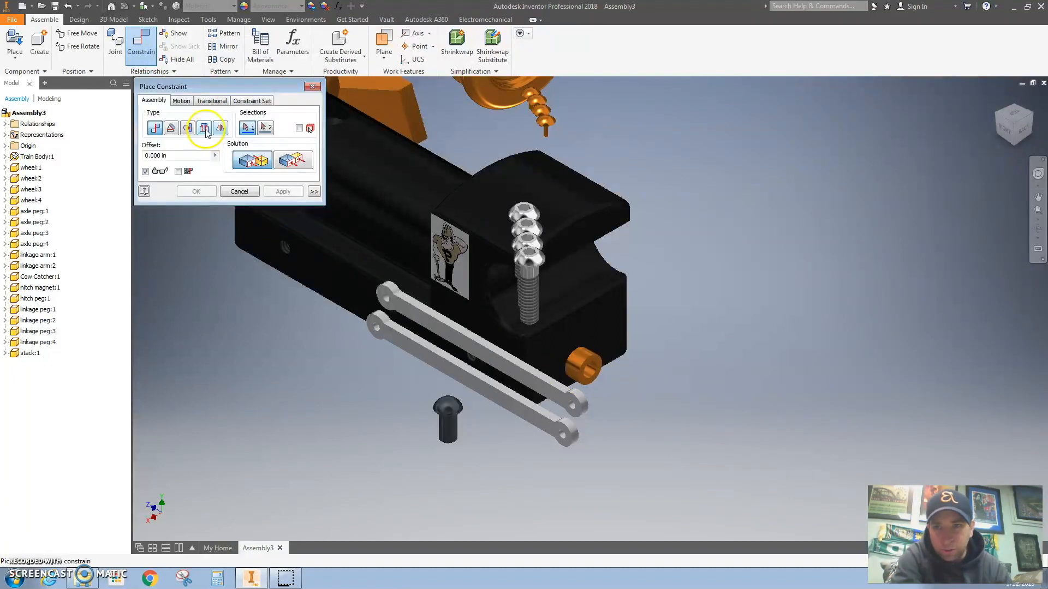
pyautogui.click(585, 365)
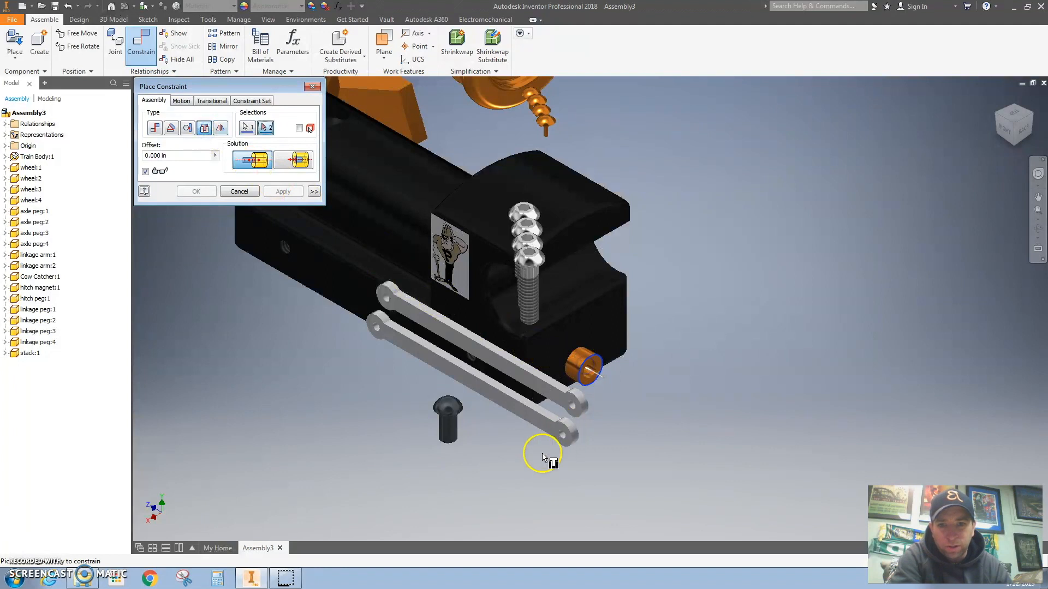
pyautogui.scroll(-5, 468, 451)
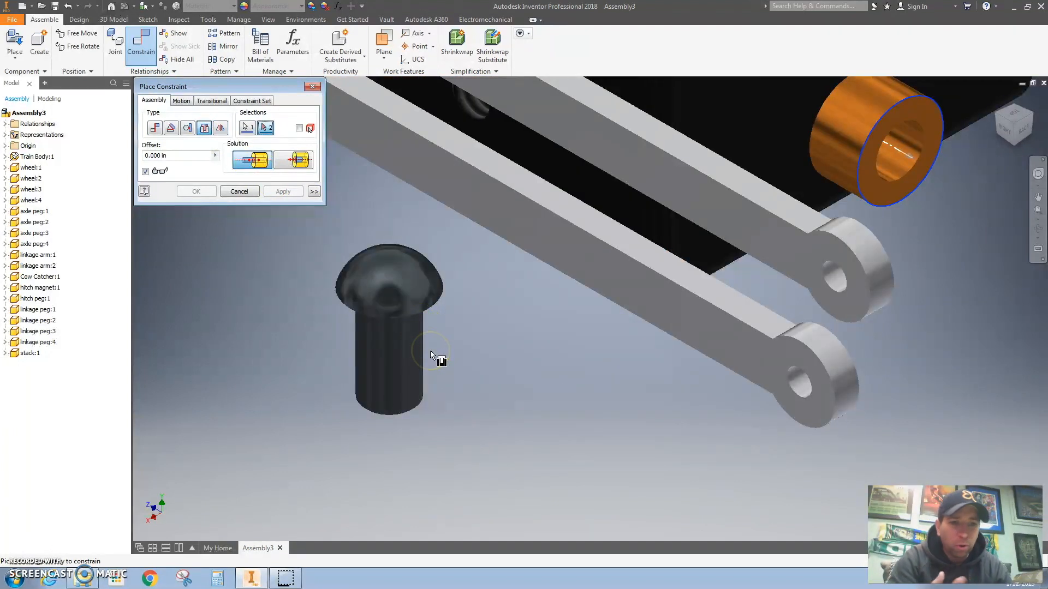
pyautogui.click(407, 348)
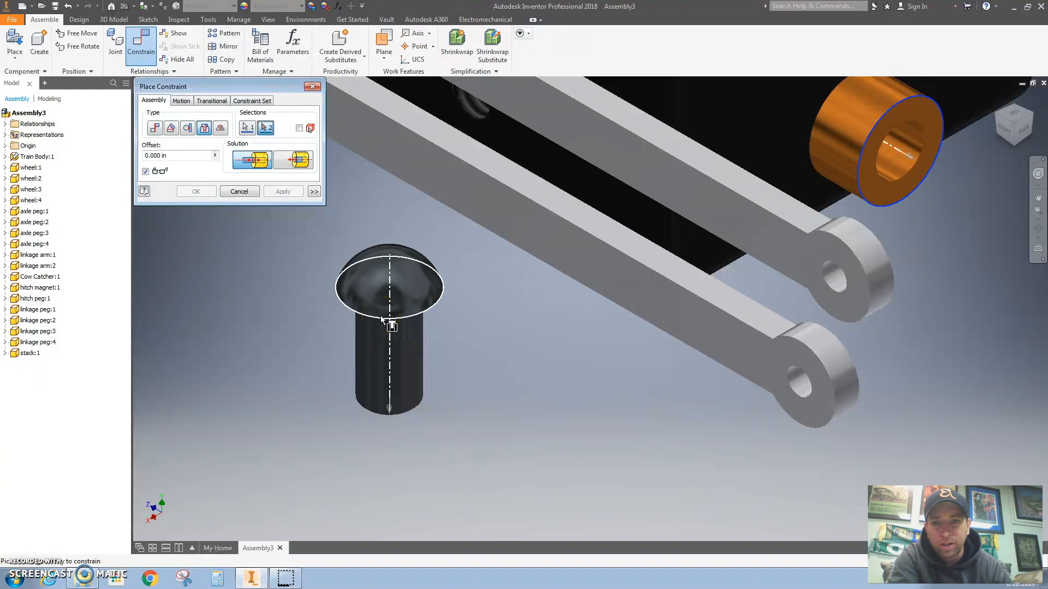
pyautogui.moveTo(396, 333); pyautogui.dragTo(358, 314)
pyautogui.click(895, 122)
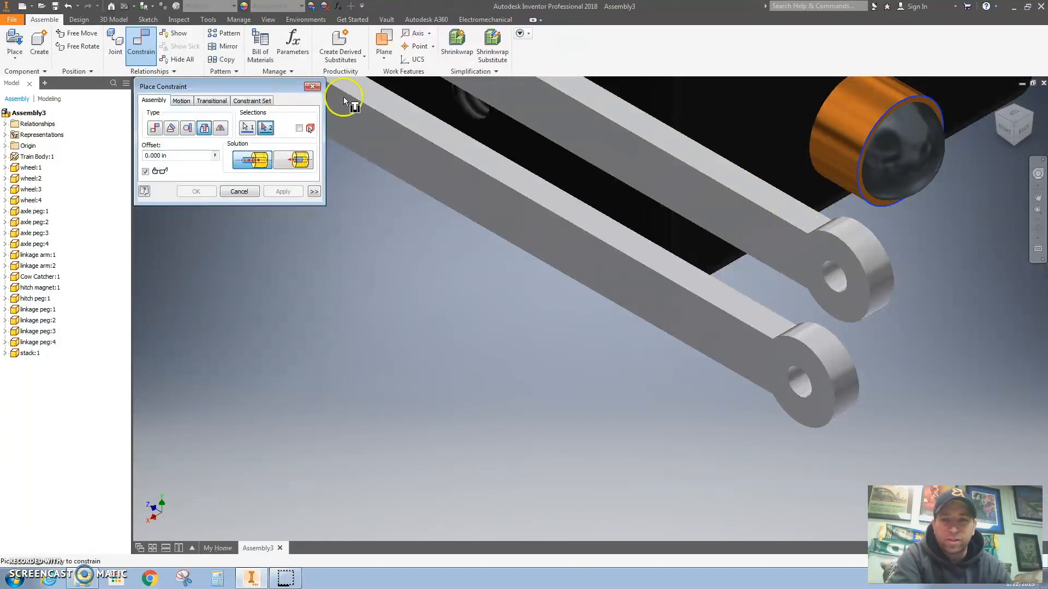
pyautogui.click(312, 86)
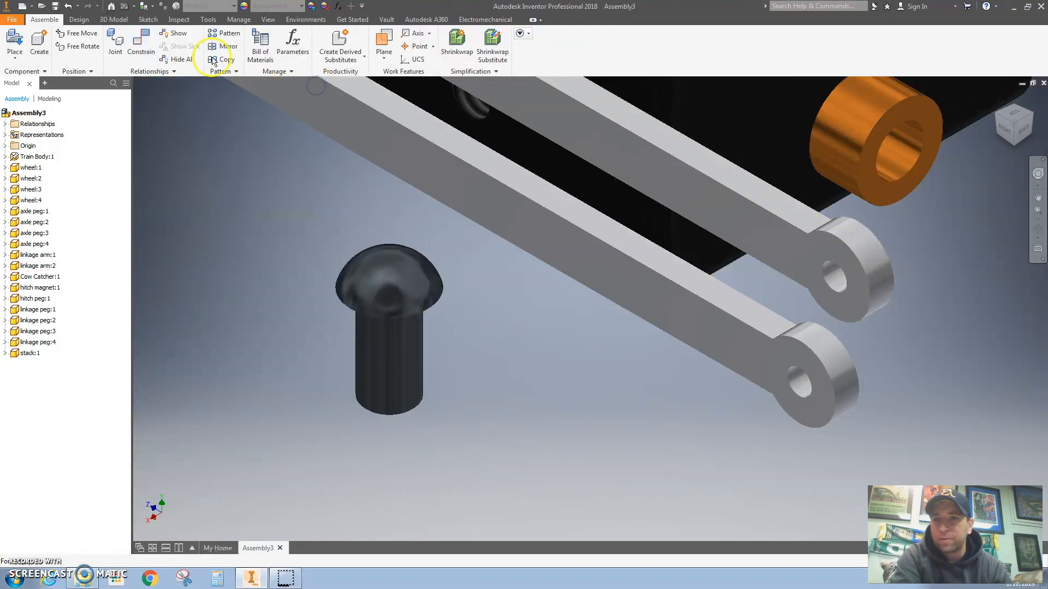
# Apply an Insert constraint with 0.000 in offset seating the hitch peg in the hitch magnet, its head against the magnet's outer face
pyautogui.click(147, 47)
pyautogui.click(204, 127)
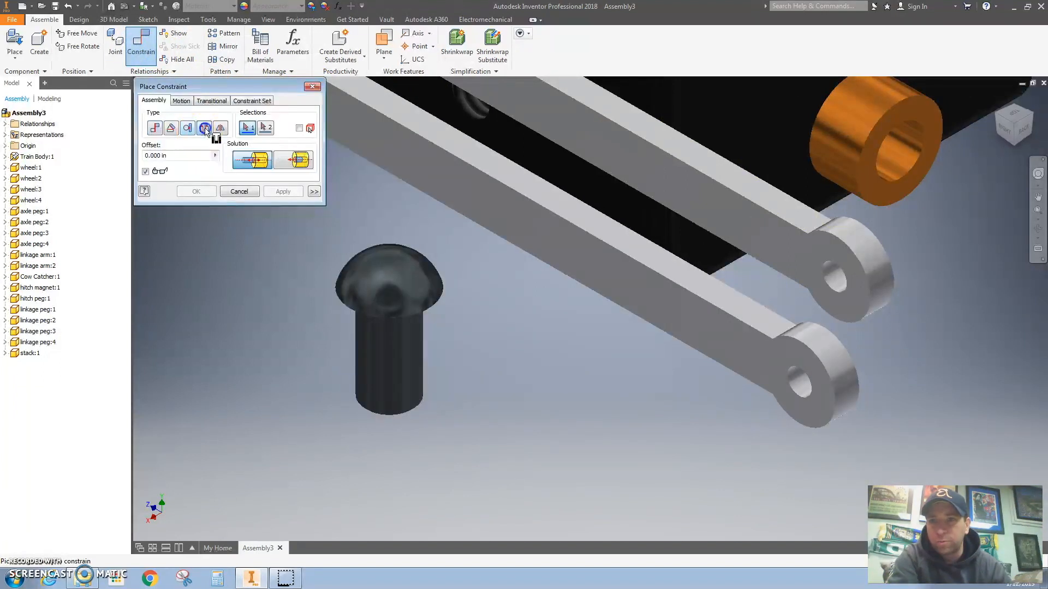
pyautogui.click(346, 356)
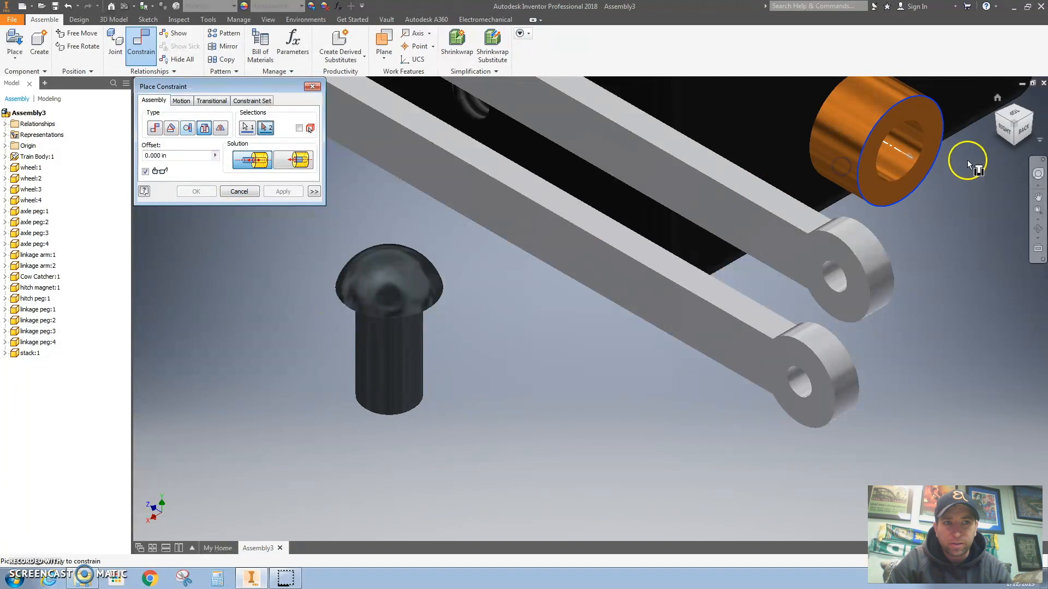
pyautogui.click(1011, 144)
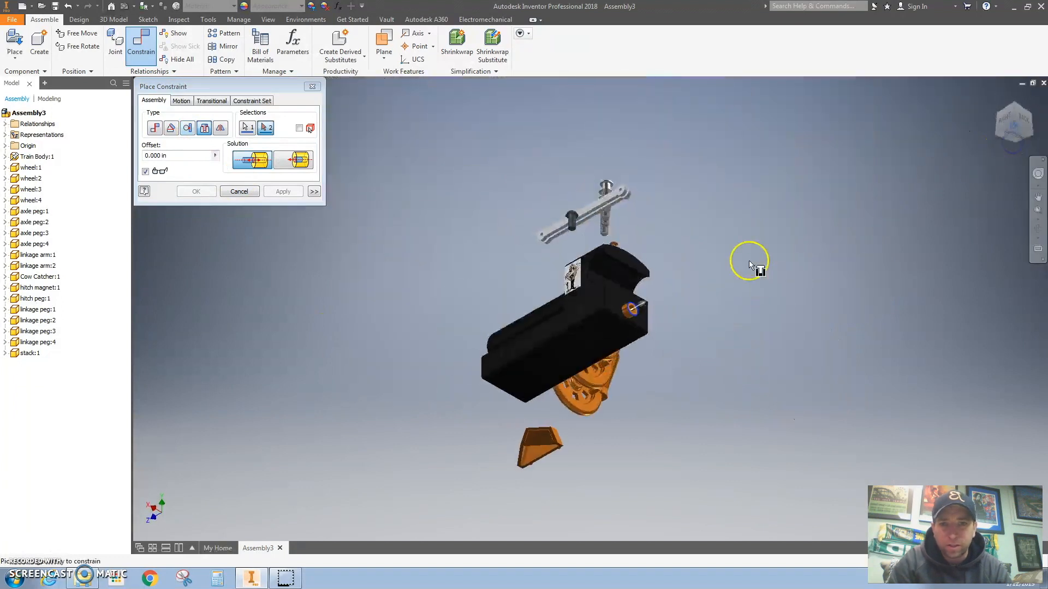
pyautogui.click(552, 216)
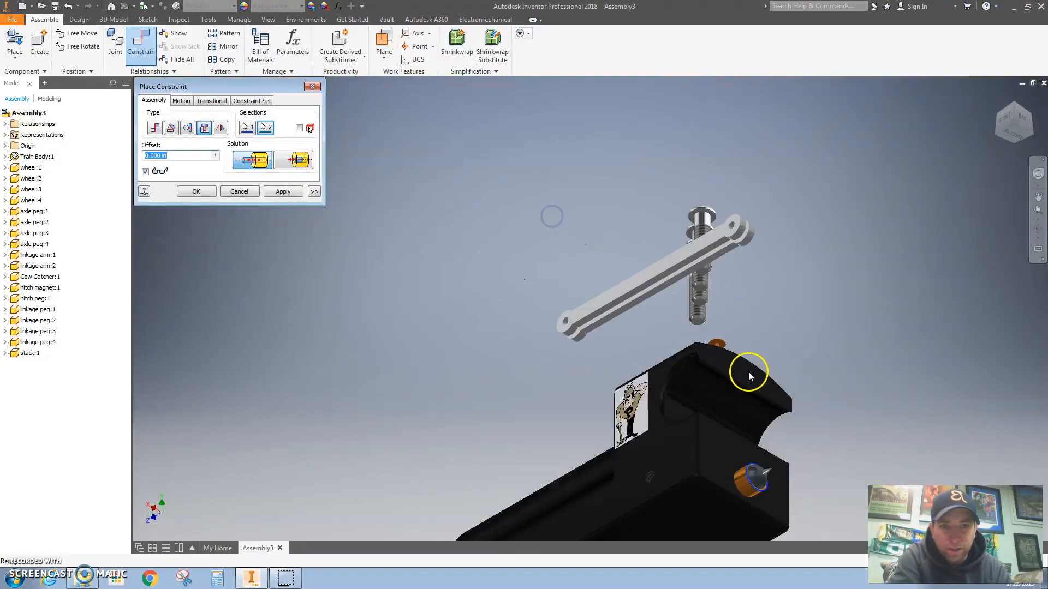
pyautogui.click(283, 192)
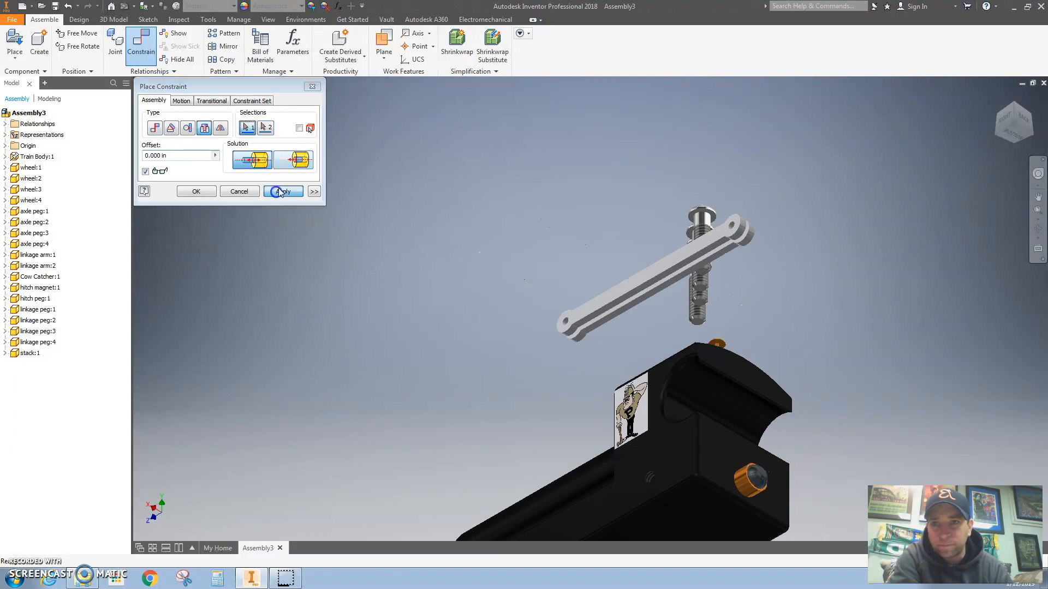
pyautogui.click(312, 86)
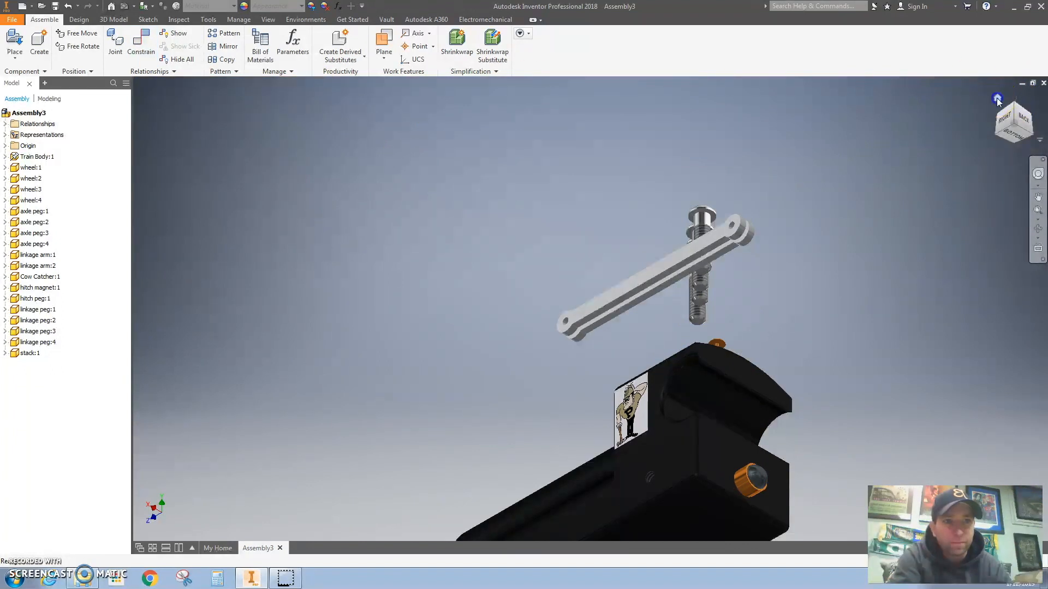
# Pair the rear axle hole on the train body's right side with a wheel's hub edge using an Insert constraint
pyautogui.click(997, 99)
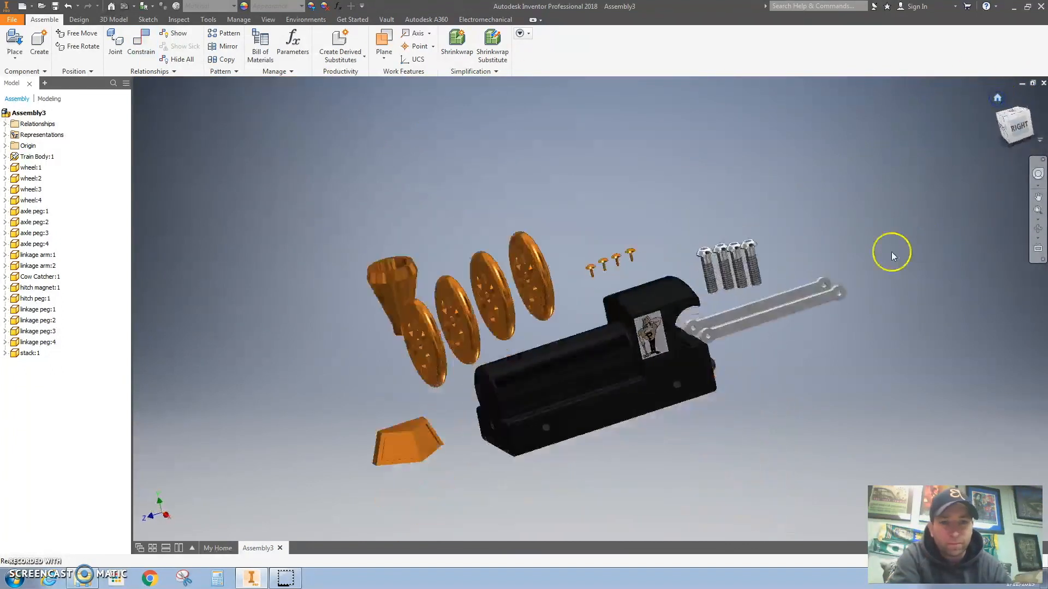
pyautogui.click(137, 44)
pyautogui.click(204, 128)
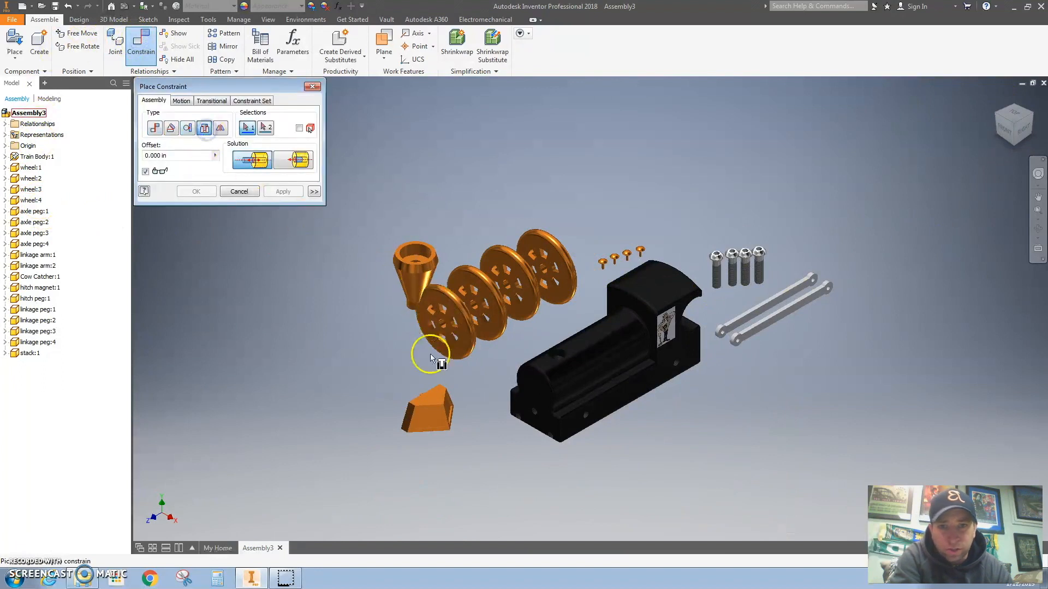
pyautogui.scroll(-4, 430, 353)
pyautogui.click(898, 370)
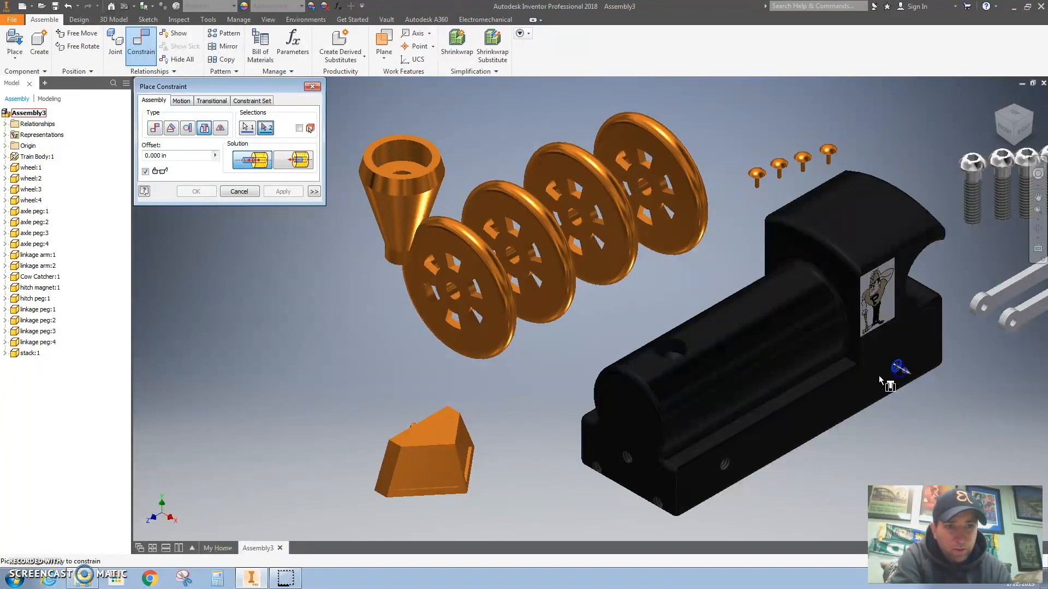
pyautogui.click(460, 292)
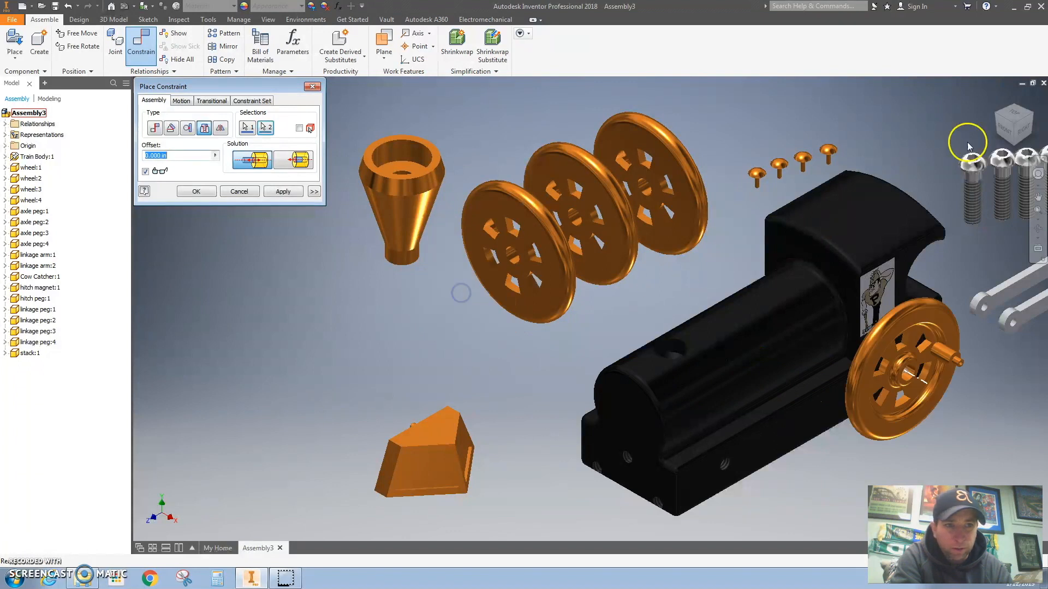
# Set the wheel's Insert offset to 0.025 in so it clears the train body, and apply the constraint
pyautogui.click(1035, 116)
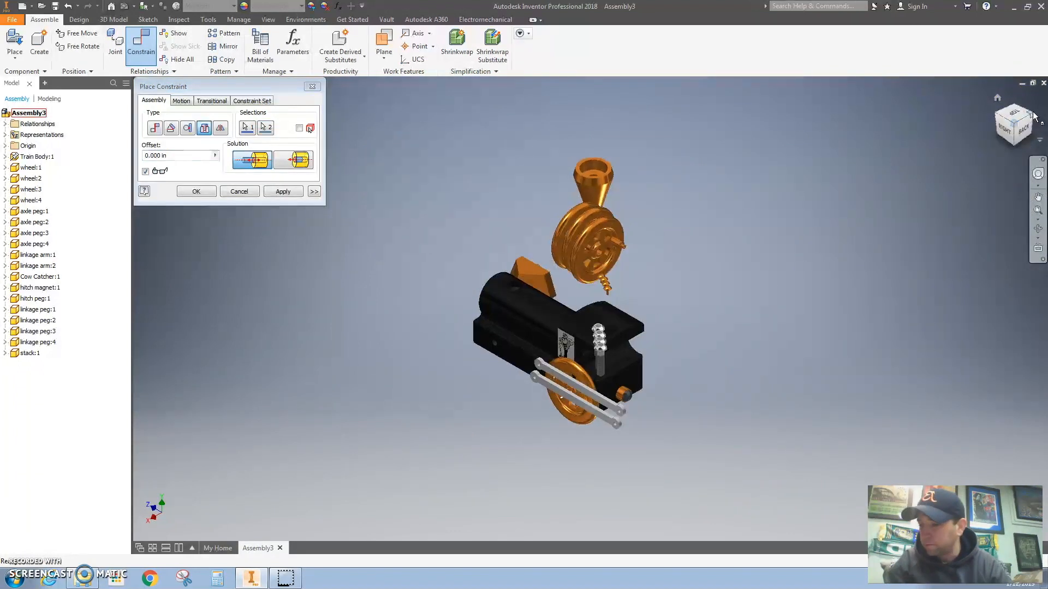
pyautogui.click(1020, 130)
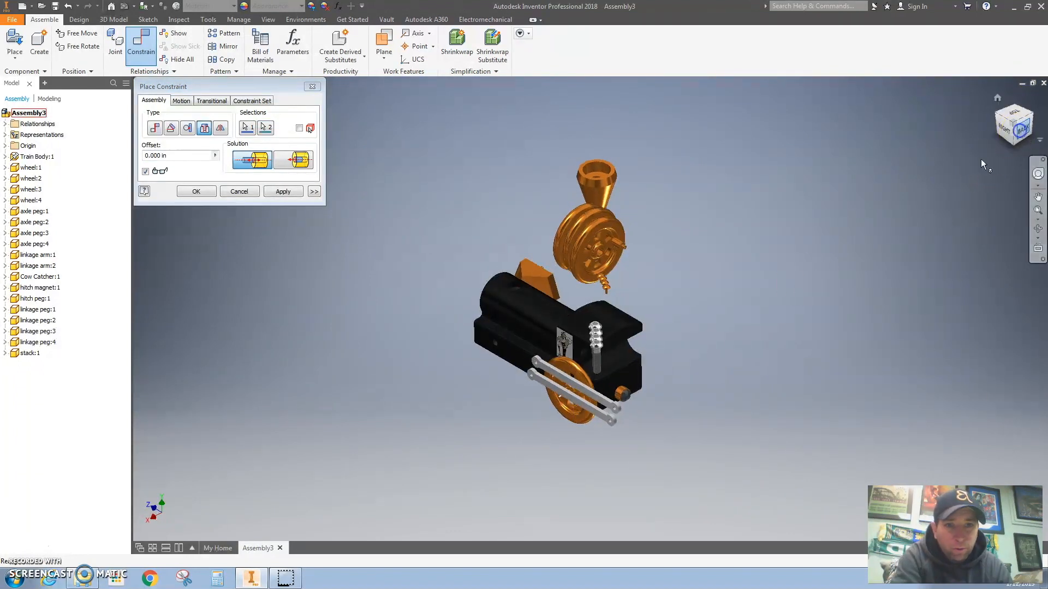
pyautogui.scroll(6, 540, 360)
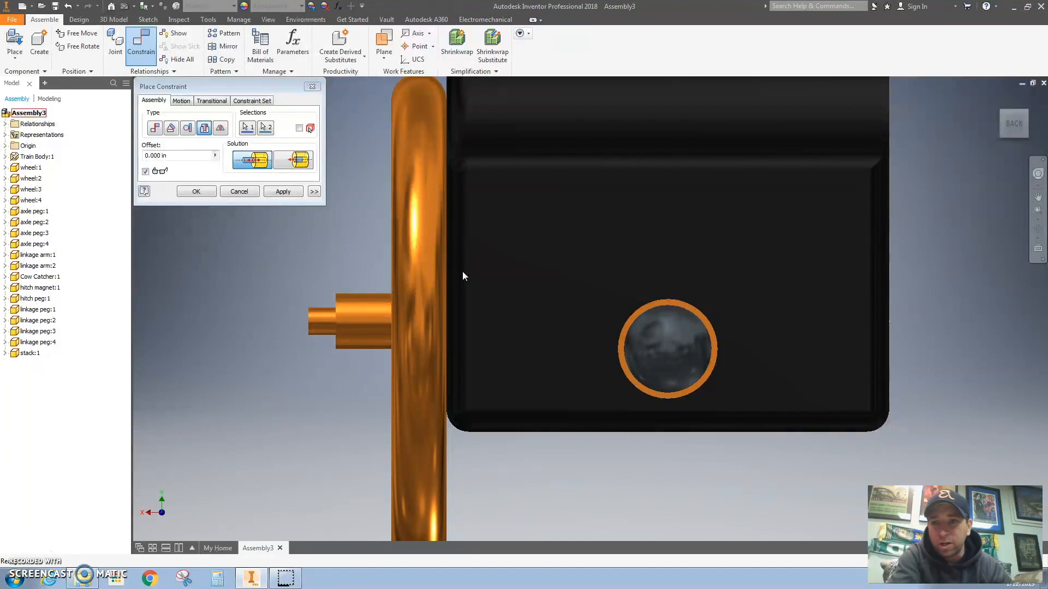
pyautogui.moveTo(169, 159); pyautogui.dragTo(158, 160)
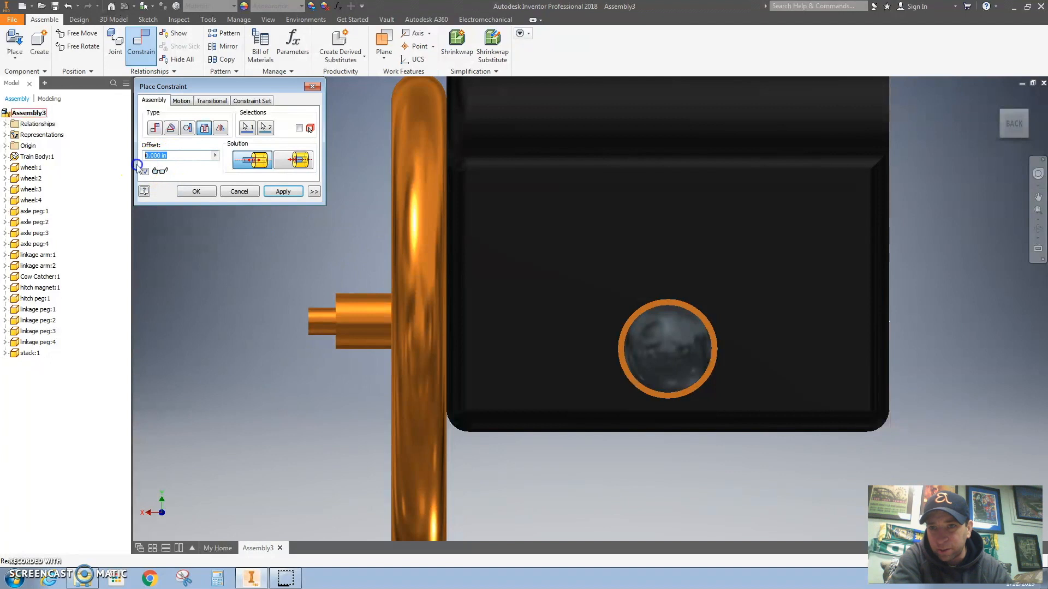
pyautogui.write('0.025')
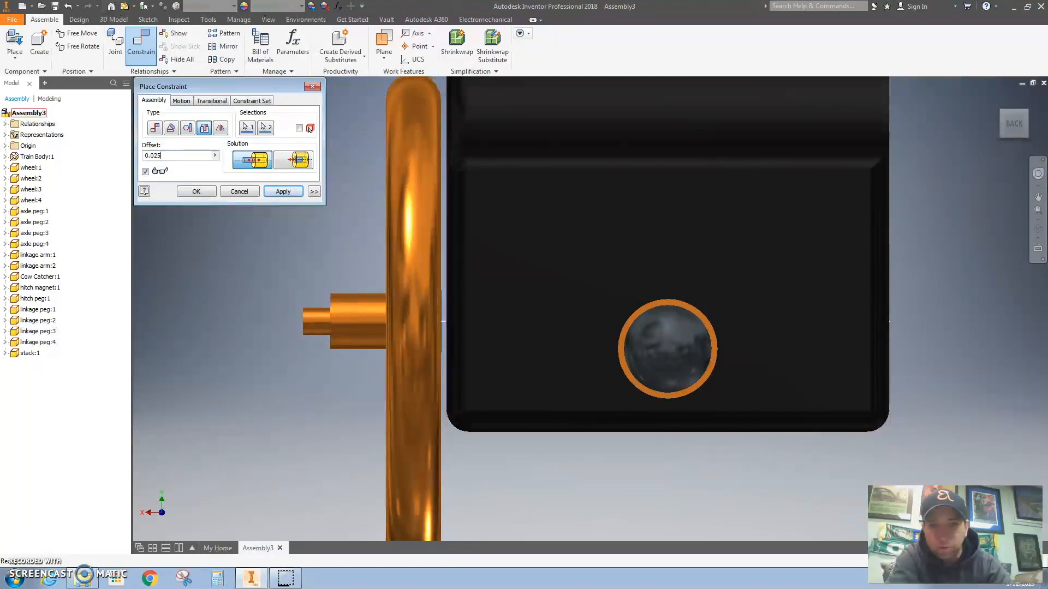
pyautogui.click(281, 191)
pyautogui.click(312, 86)
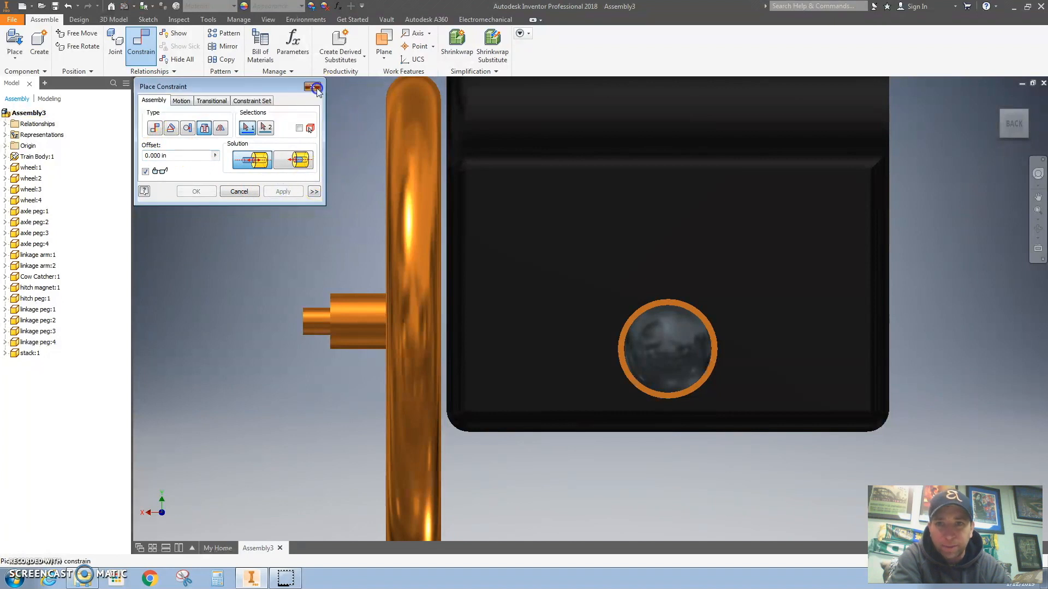
# Apply an Insert constraint with 0.0025 in offset between a second wheel's hub and the front axle hole on the body's right side
pyautogui.click(998, 100)
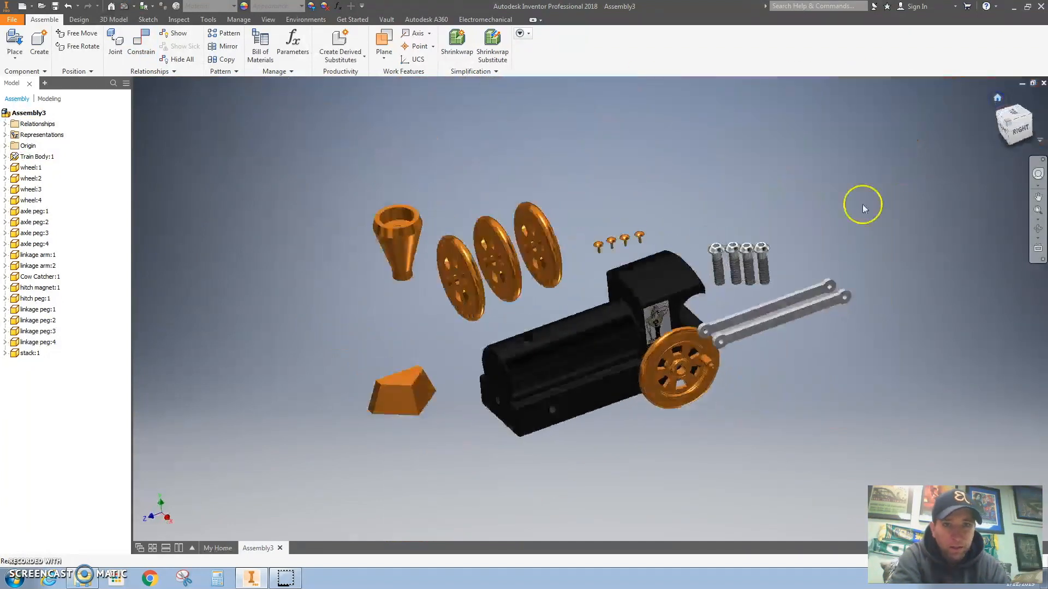
pyautogui.click(150, 48)
pyautogui.click(204, 128)
pyautogui.scroll(3, 450, 330)
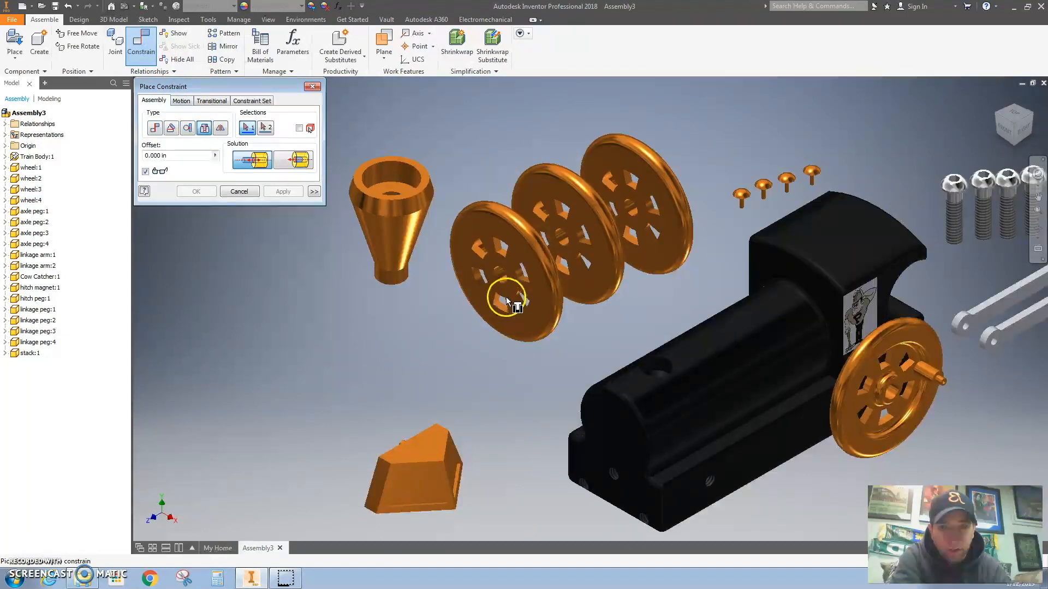
pyautogui.click(502, 276)
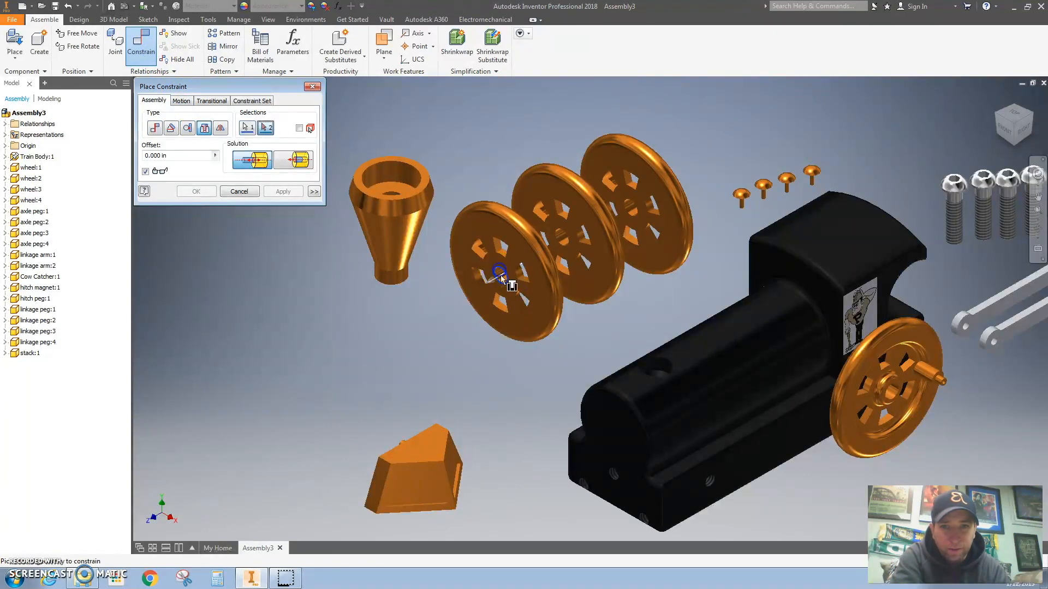
pyautogui.click(713, 483)
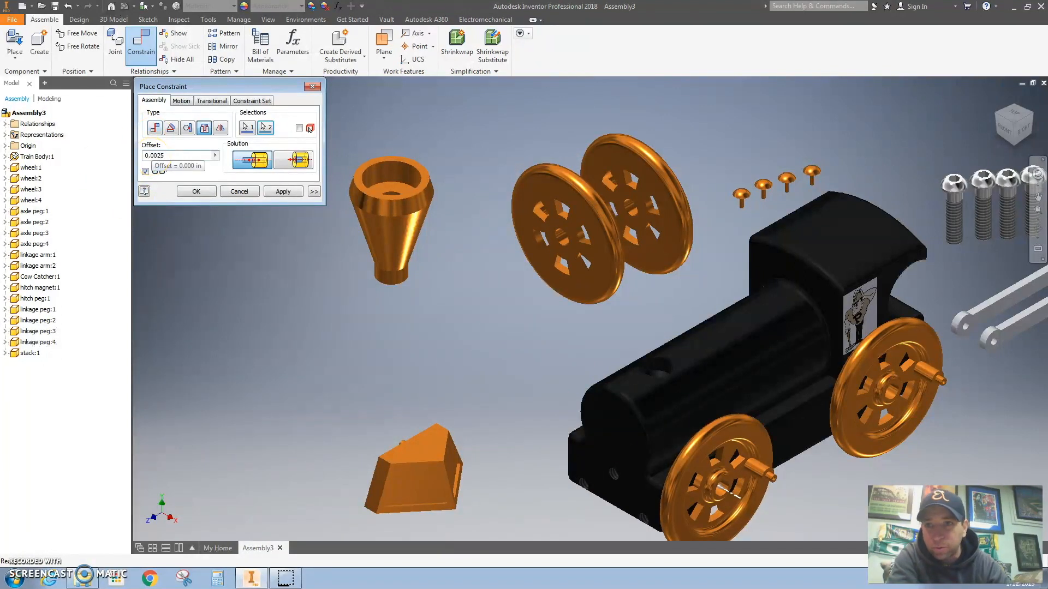
pyautogui.press('Return')
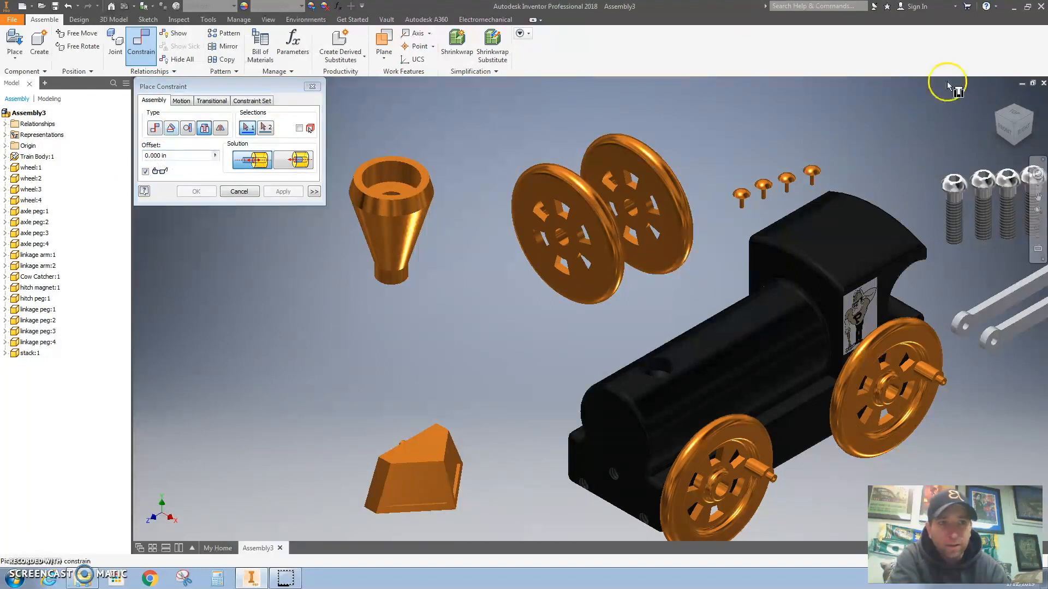
# Apply Insert constraints mounting the two remaining wheels on the body's left axle holes, with a 0.025 in offset for the front wheel
pyautogui.click(987, 122)
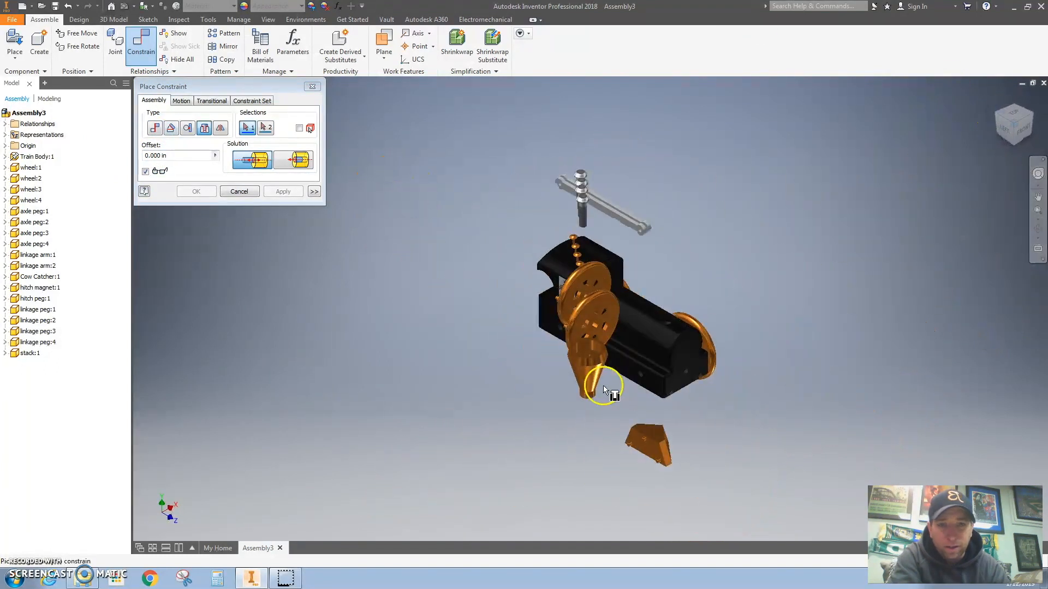
pyautogui.click(633, 375)
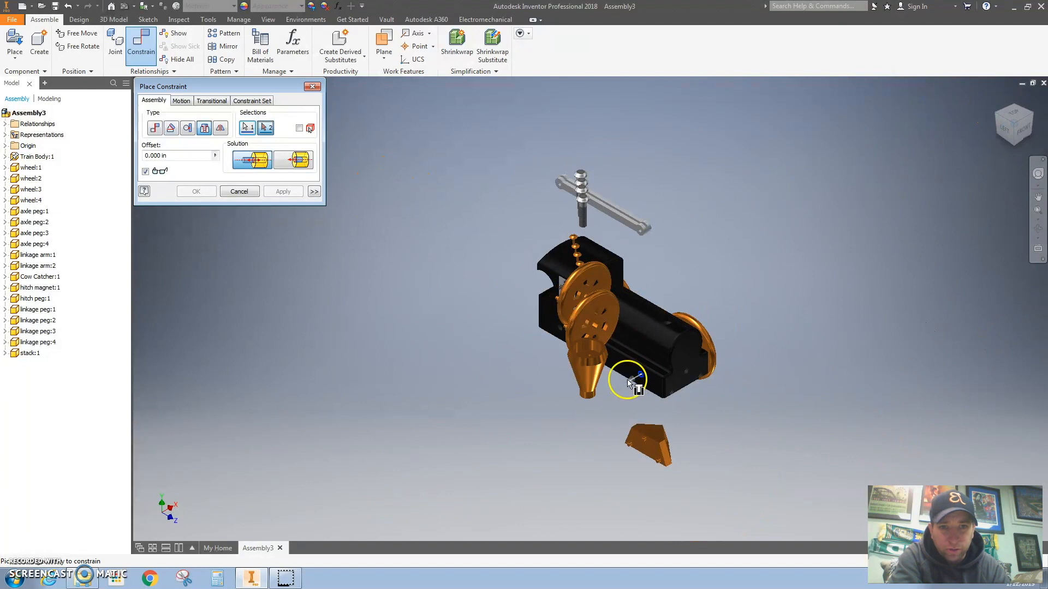
pyautogui.scroll(-3, 627, 378)
pyautogui.click(573, 273)
pyautogui.click(260, 161)
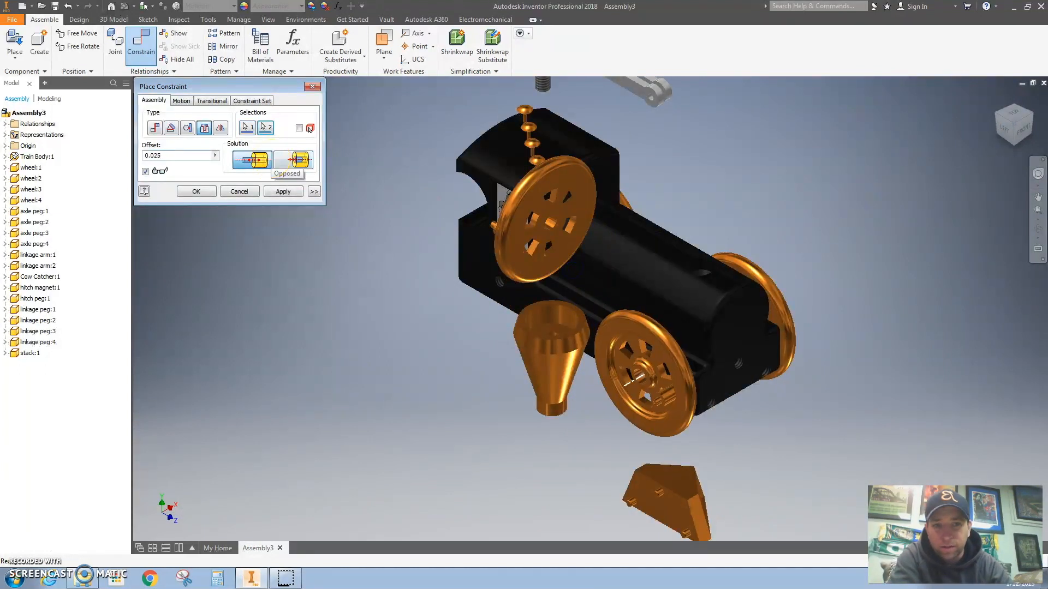
pyautogui.click(498, 284)
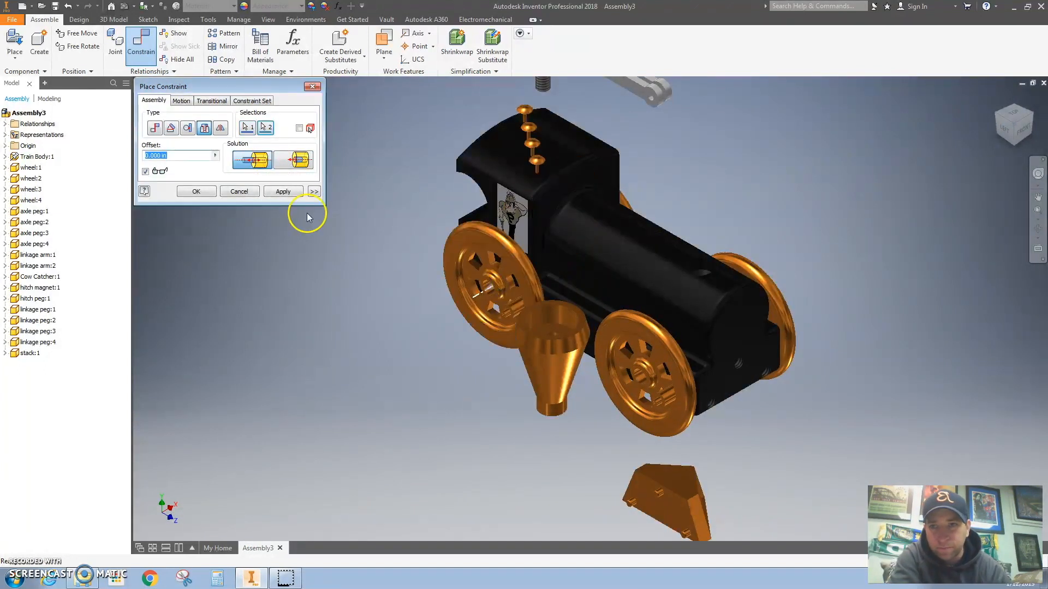
pyautogui.click(281, 191)
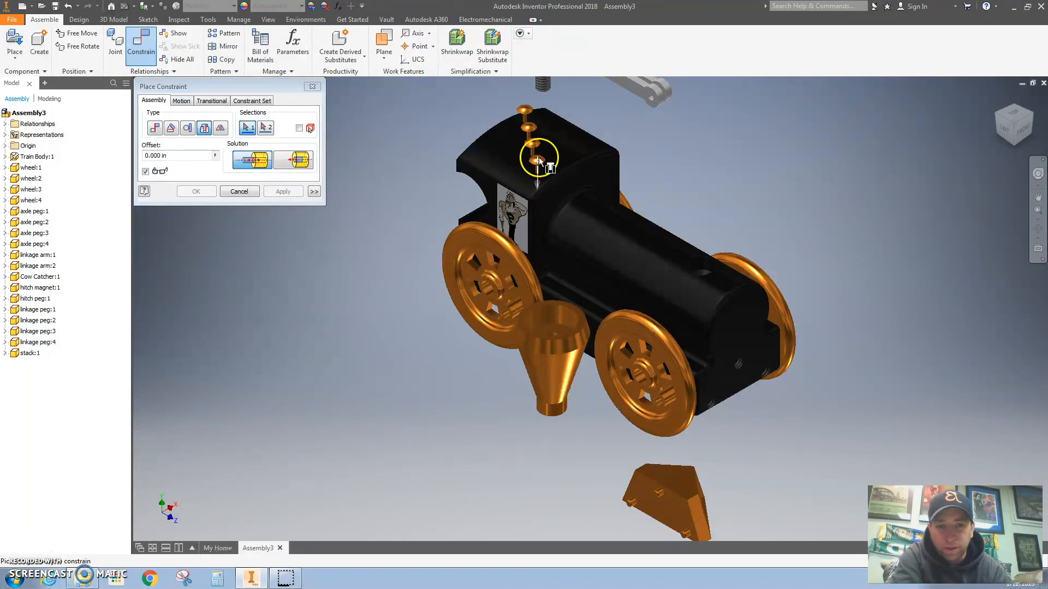
# Apply an Insert constraint with 0.000 in offset seating an axle peg's head in the hub of the right rear wheel
pyautogui.click(1030, 114)
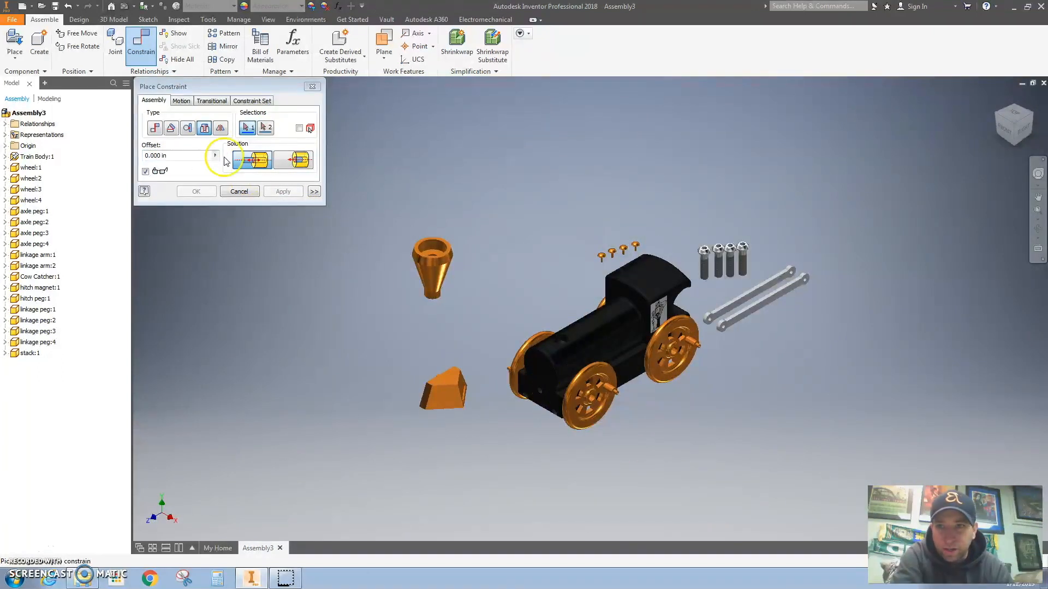
pyautogui.scroll(-3, 685, 367)
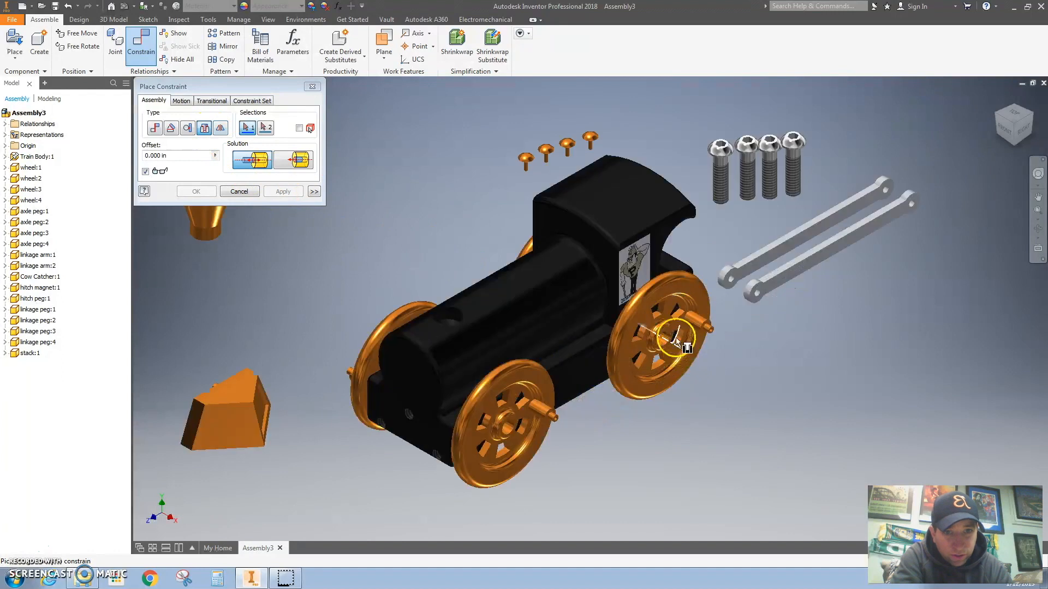
pyautogui.click(667, 338)
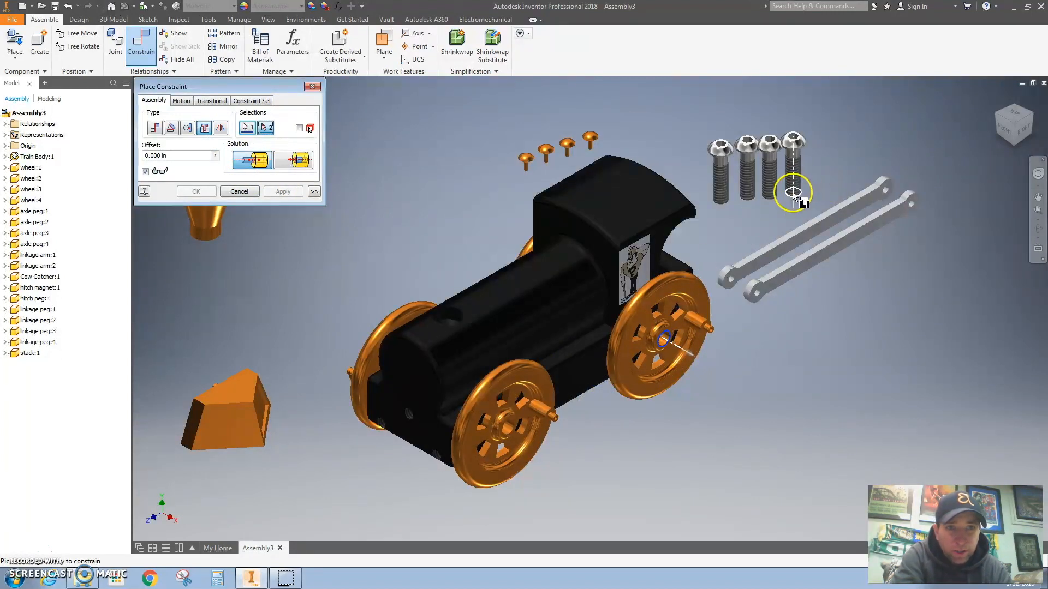
pyautogui.scroll(-2, 798, 149)
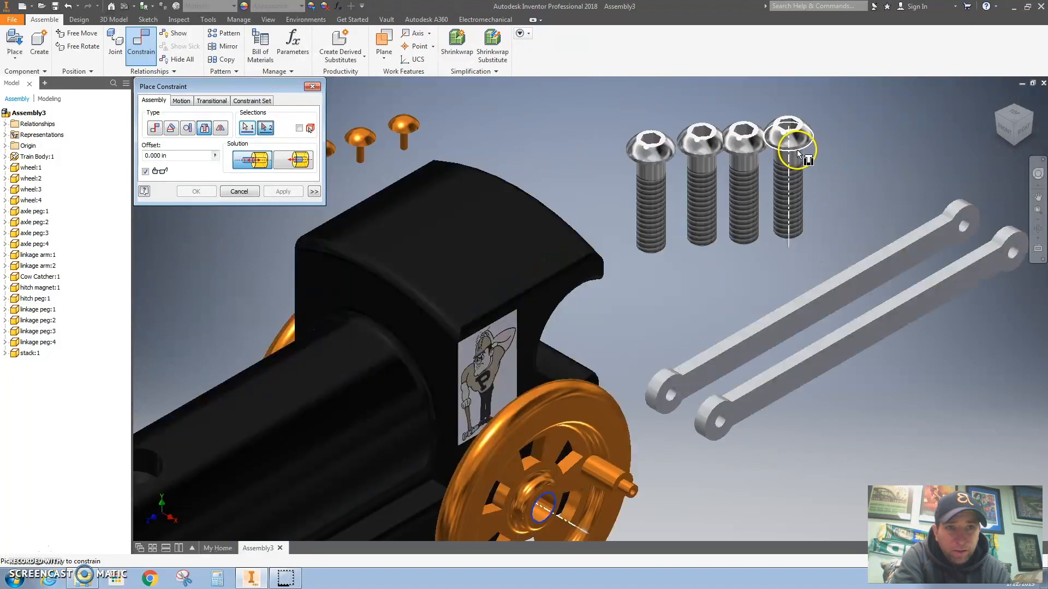
pyautogui.click(793, 152)
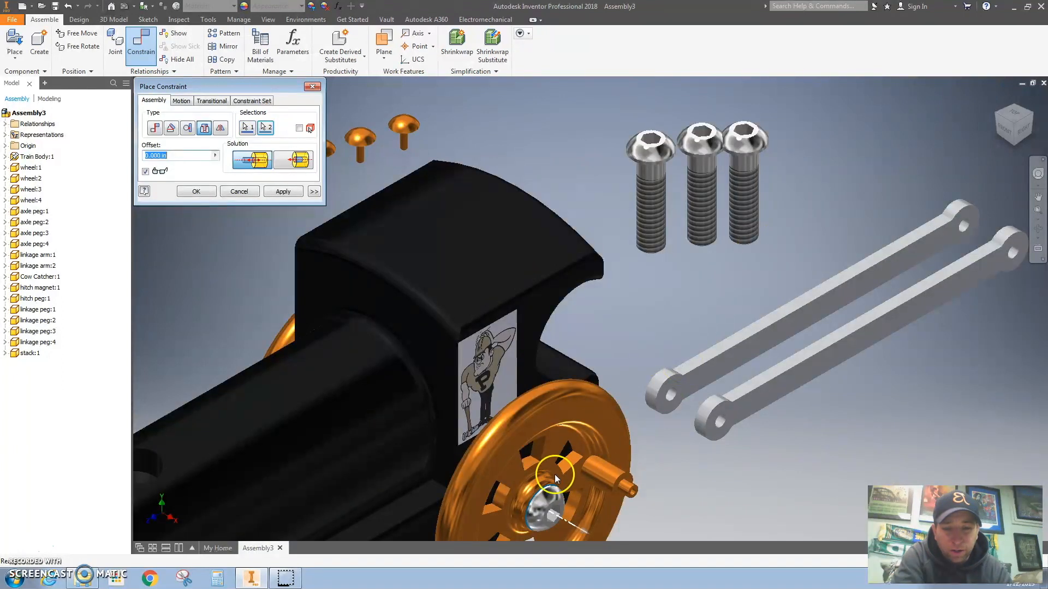
pyautogui.scroll(2, 561, 457)
pyautogui.moveTo(562, 457); pyautogui.dragTo(636, 293, button='middle')
pyautogui.click(283, 191)
# Apply an Insert constraint with 0.000 in offset seating another axle peg in the right front wheel's hub, and end constraint placement
pyautogui.click(453, 422)
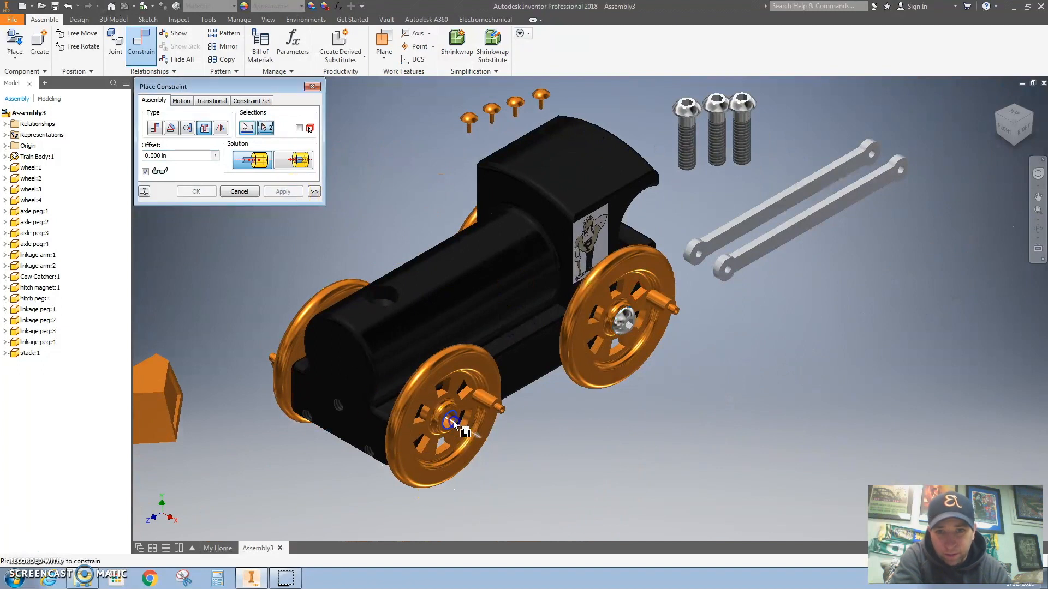
pyautogui.click(745, 113)
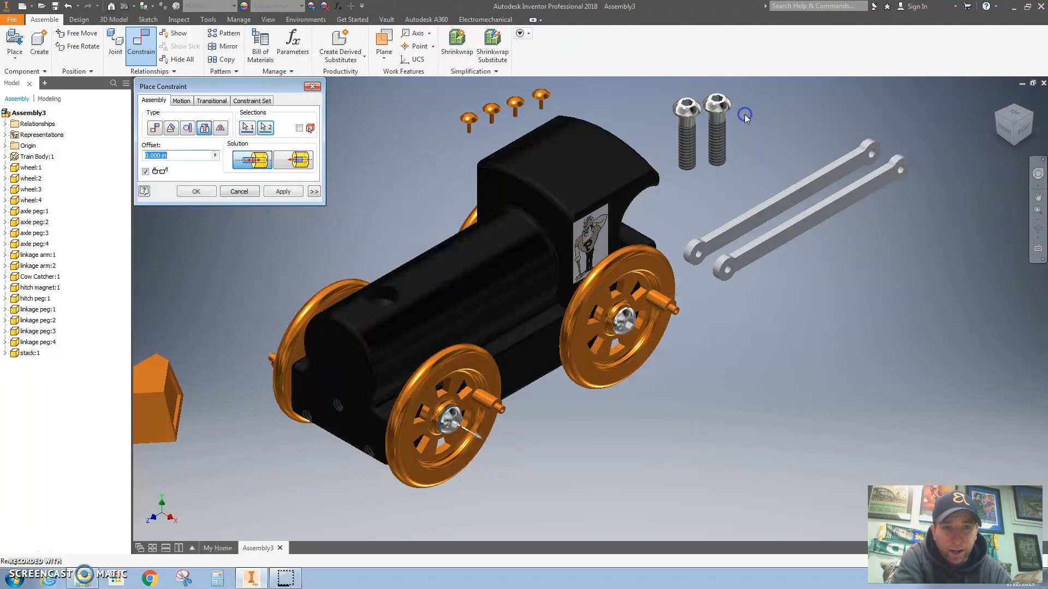
pyautogui.click(292, 192)
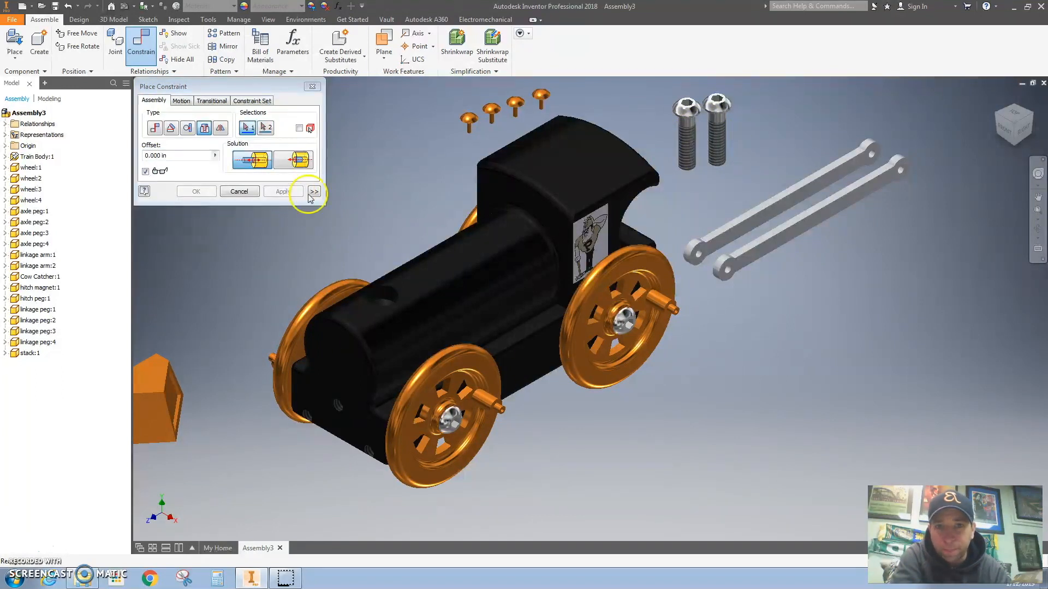
pyautogui.click(239, 191)
# Rotate the right-side wheels slightly and apply a 0.000 in Insert constraint between a linkage arm's end hole and the rear wheel's crank pin
pyautogui.moveTo(623, 358)
pyautogui.mouseDown()
pyautogui.moveTo(643, 363)
pyautogui.moveTo(597, 264)
pyautogui.moveTo(616, 363)
pyautogui.moveTo(607, 358)
pyautogui.mouseUp()
pyautogui.moveTo(425, 432); pyautogui.dragTo(421, 433)
pyautogui.click(141, 44)
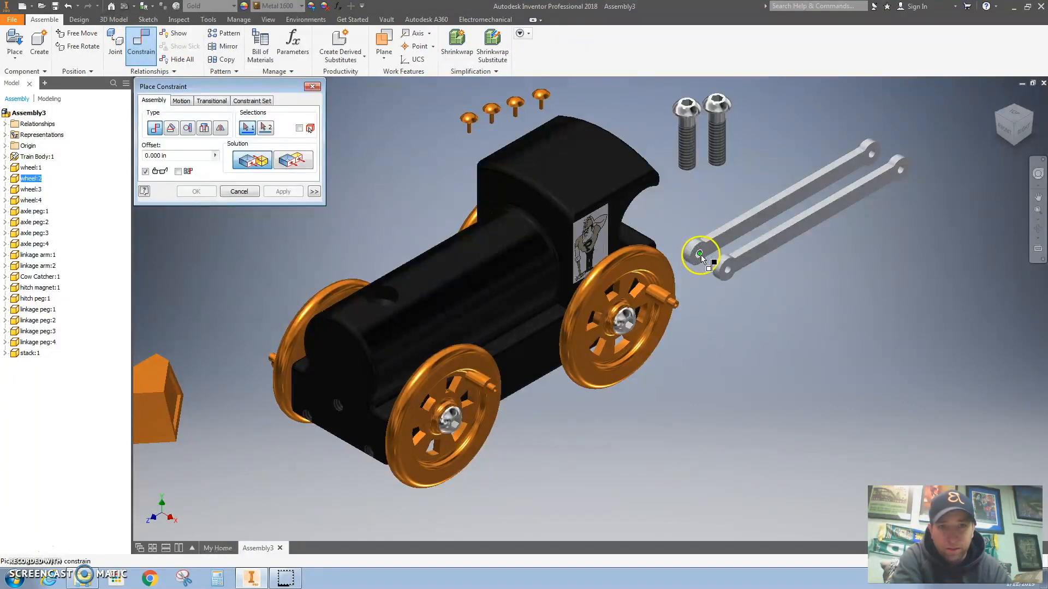
pyautogui.click(204, 129)
pyautogui.scroll(3, 701, 273)
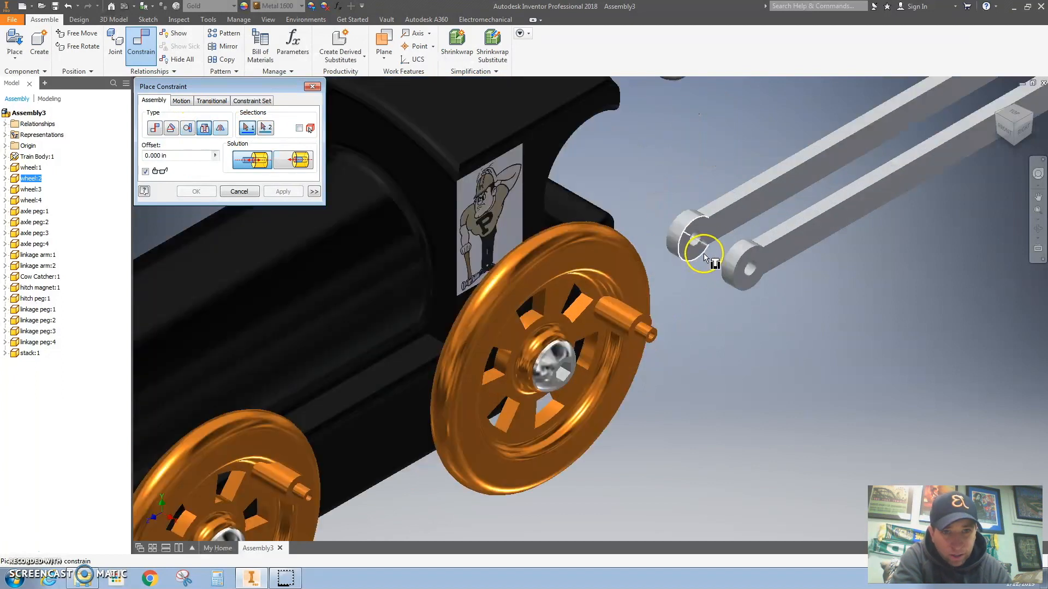
pyautogui.click(694, 244)
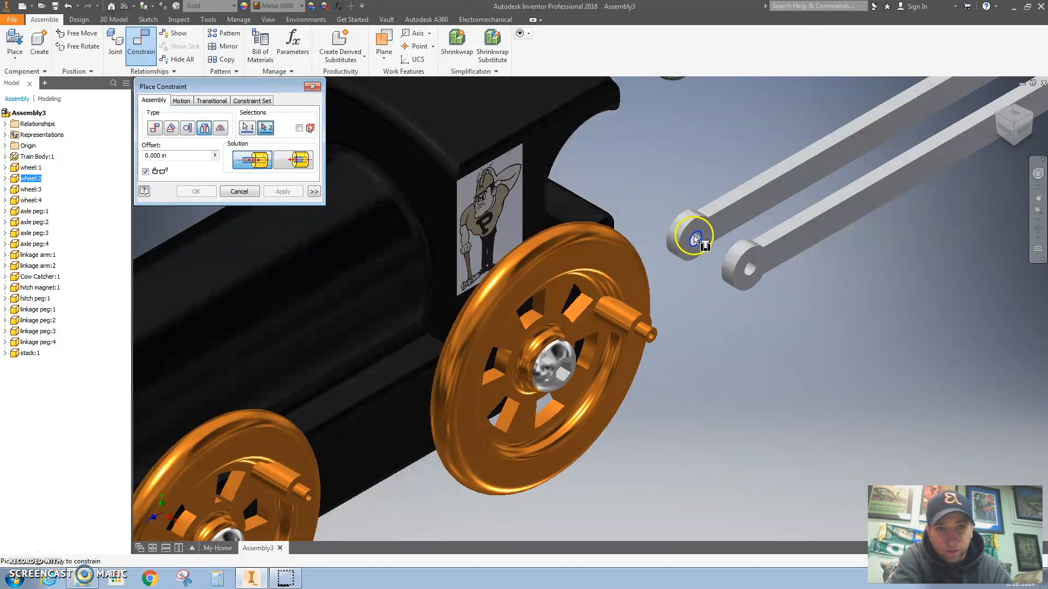
pyautogui.click(641, 315)
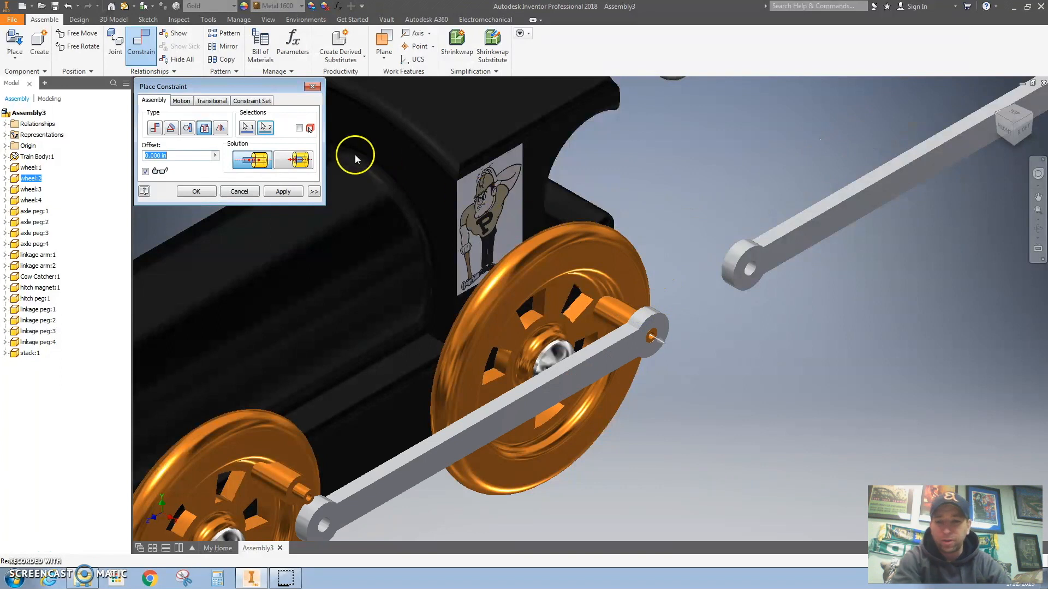
pyautogui.click(279, 192)
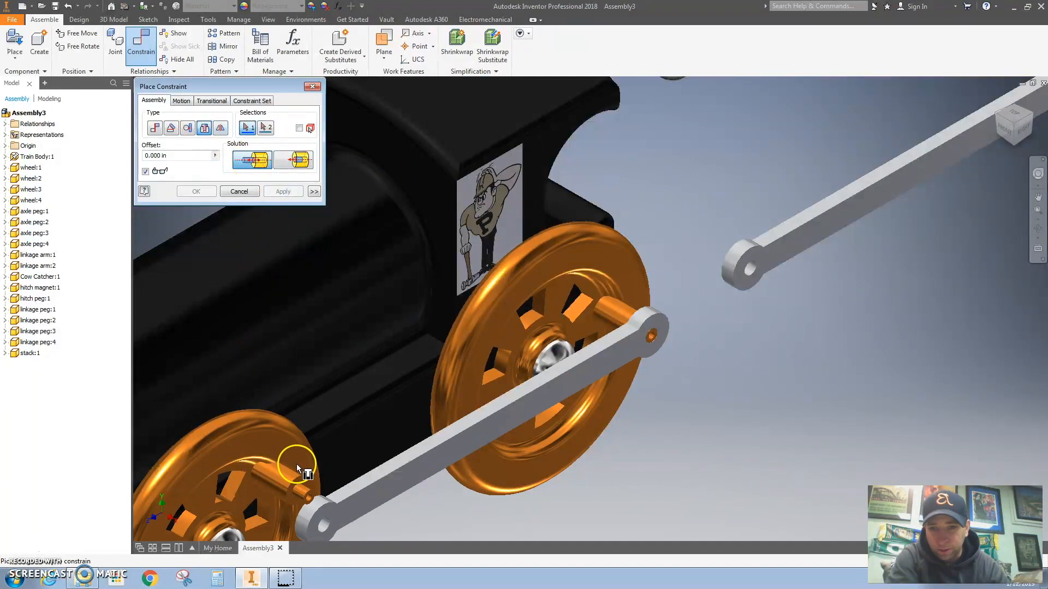
# Try to apply a 0.000 in Insert constraint between the linkage arm's free end hole and the tip of the right front wheel's crank pin
pyautogui.moveTo(346, 444); pyautogui.dragTo(525, 232, button='middle')
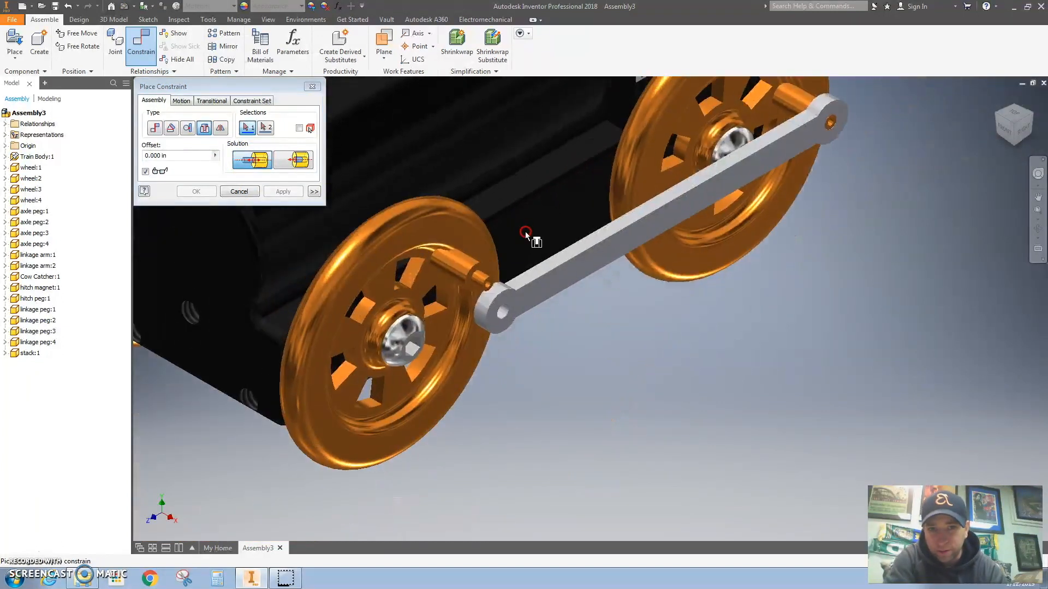
pyautogui.click(503, 312)
pyautogui.click(489, 284)
pyautogui.click(281, 191)
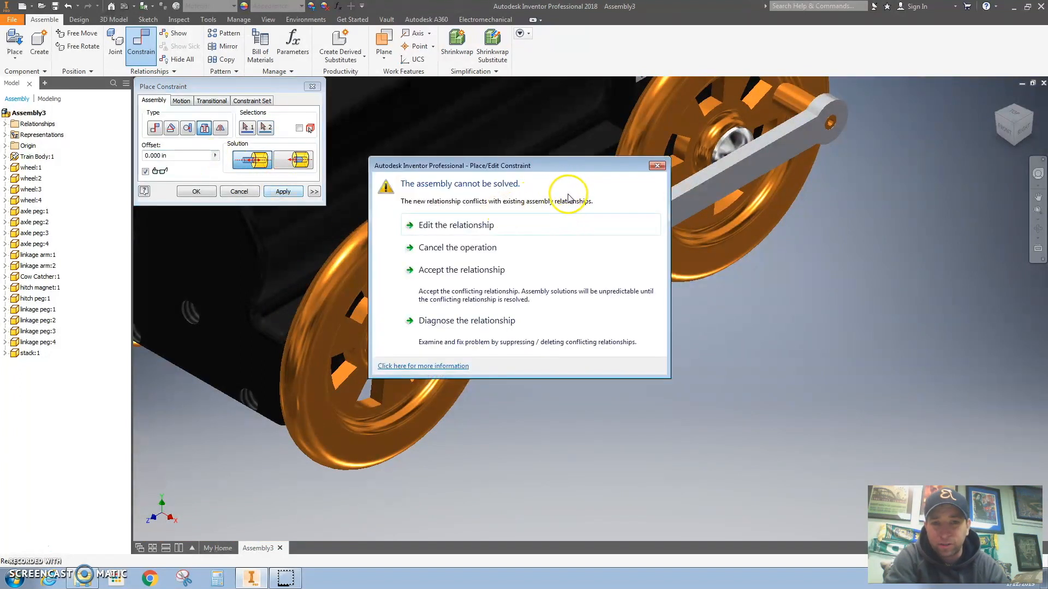
pyautogui.click(657, 165)
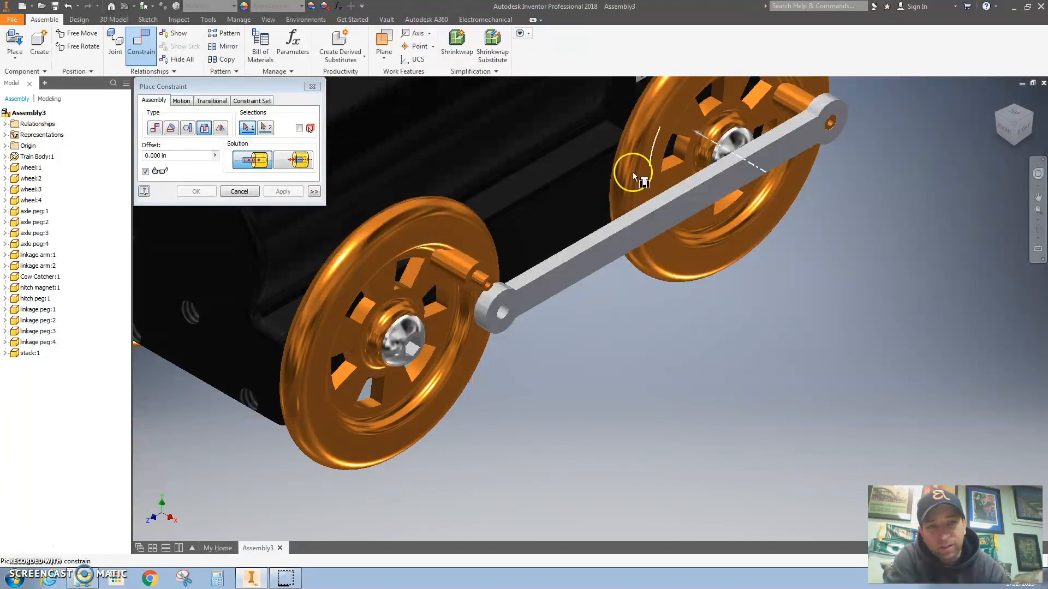
# Try a 0.000 in Insert constraint between the arm end's inner circular edge and the crank pin's shoulder, and end constraint placement
pyautogui.click(497, 287)
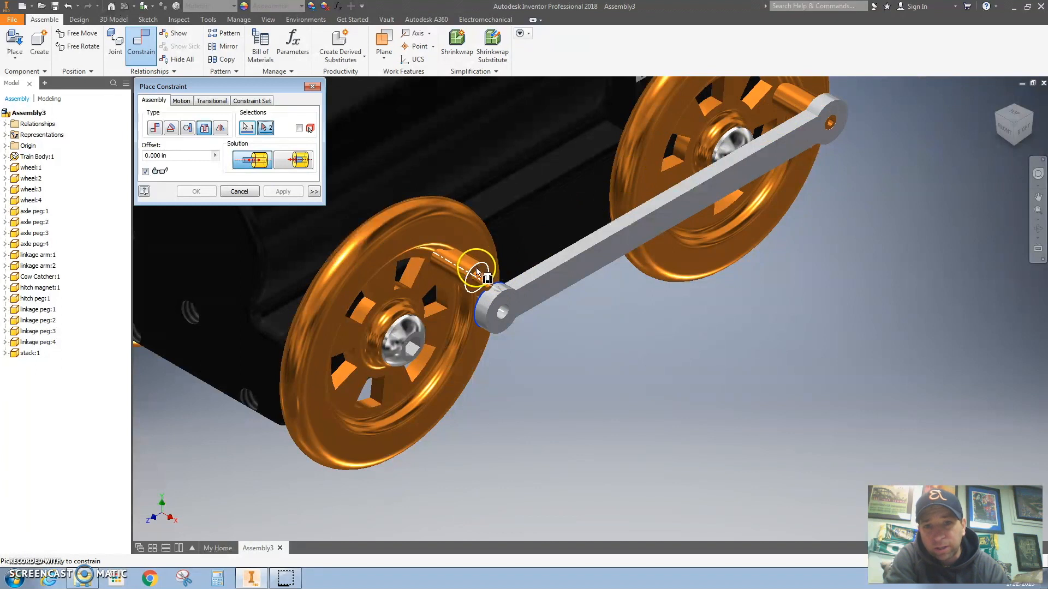
pyautogui.scroll(3, 477, 273)
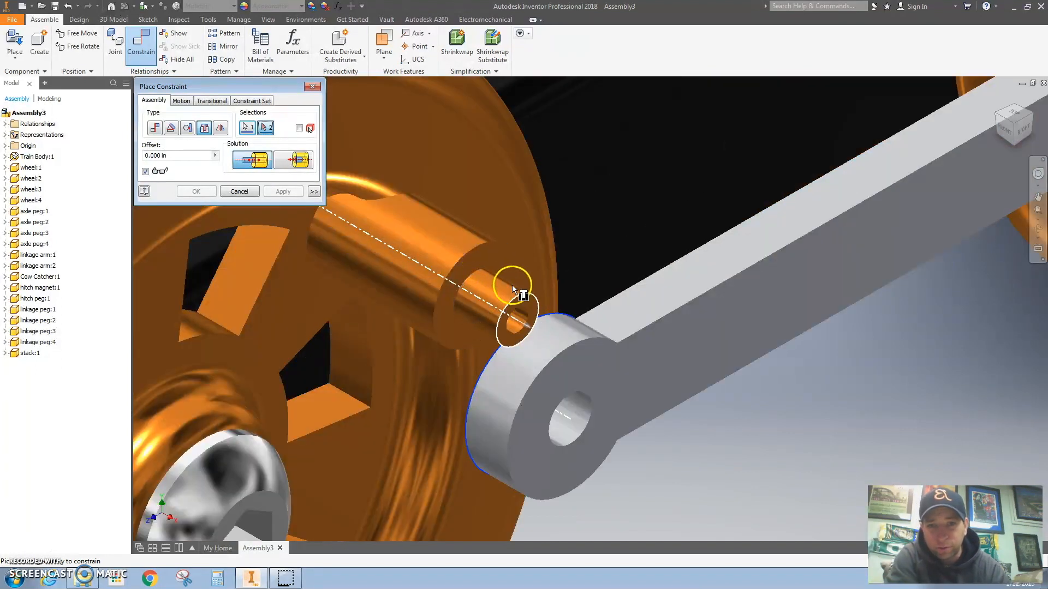
pyautogui.click(470, 253)
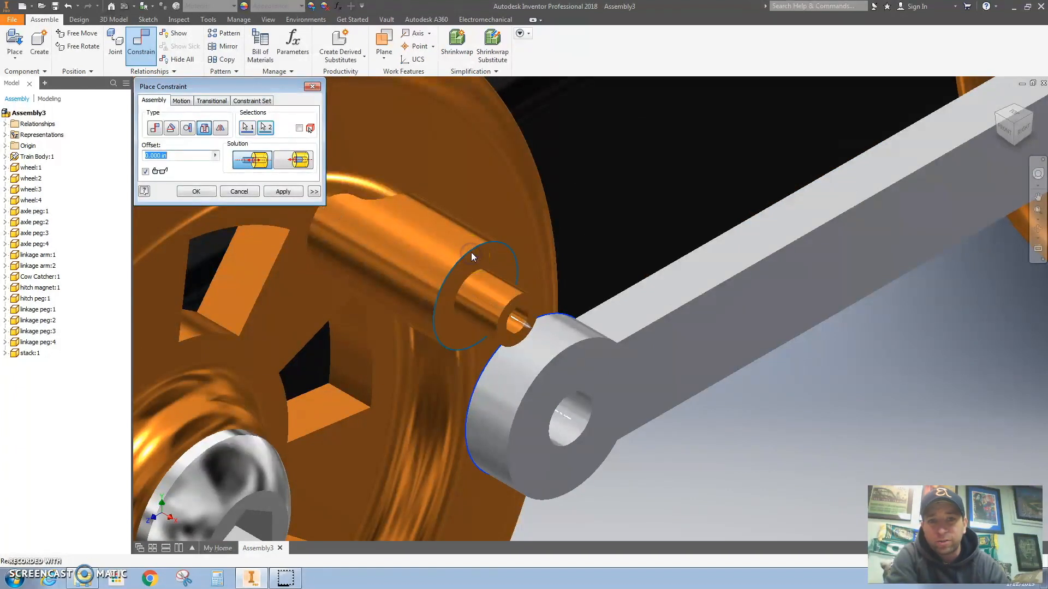
pyautogui.click(282, 193)
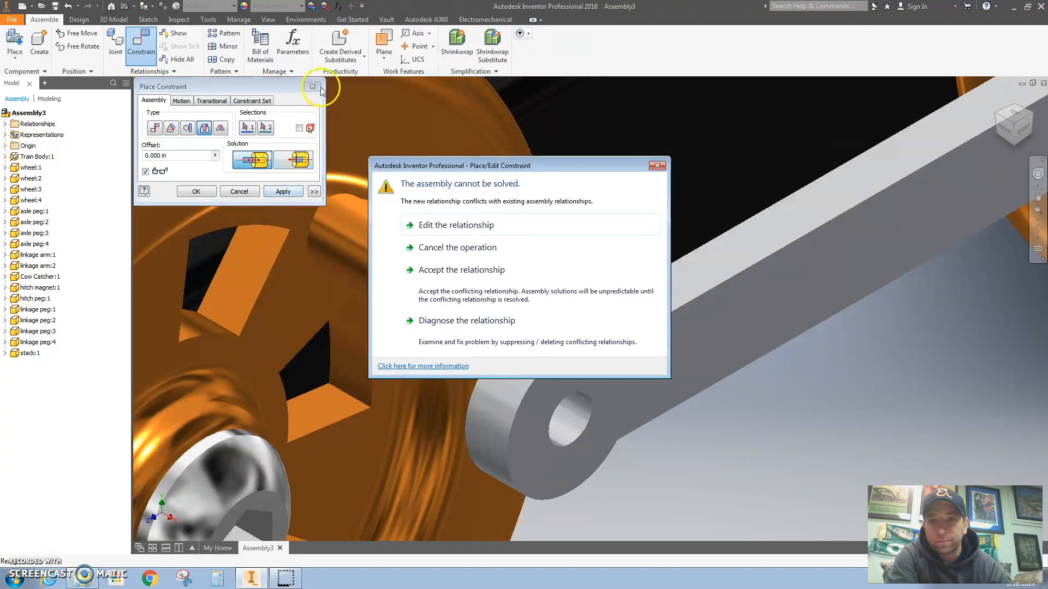
pyautogui.click(657, 165)
pyautogui.scroll(-5, 525, 240)
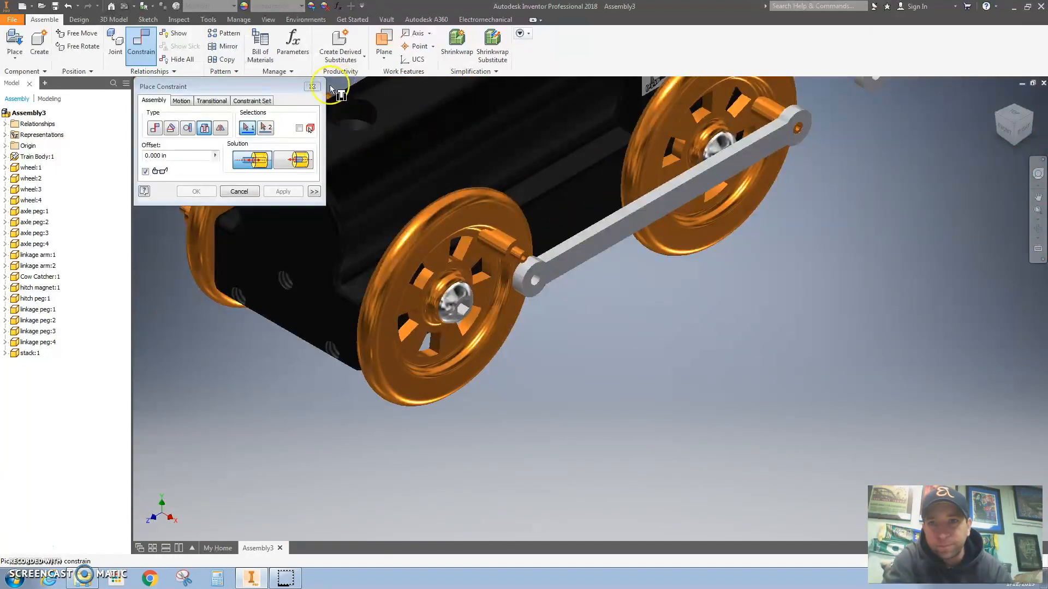
pyautogui.press('Escape')
# Inspect the wheel spacing from the top view and set the offset of the Insert:4 constraint to 0.025 in
pyautogui.click(1017, 117)
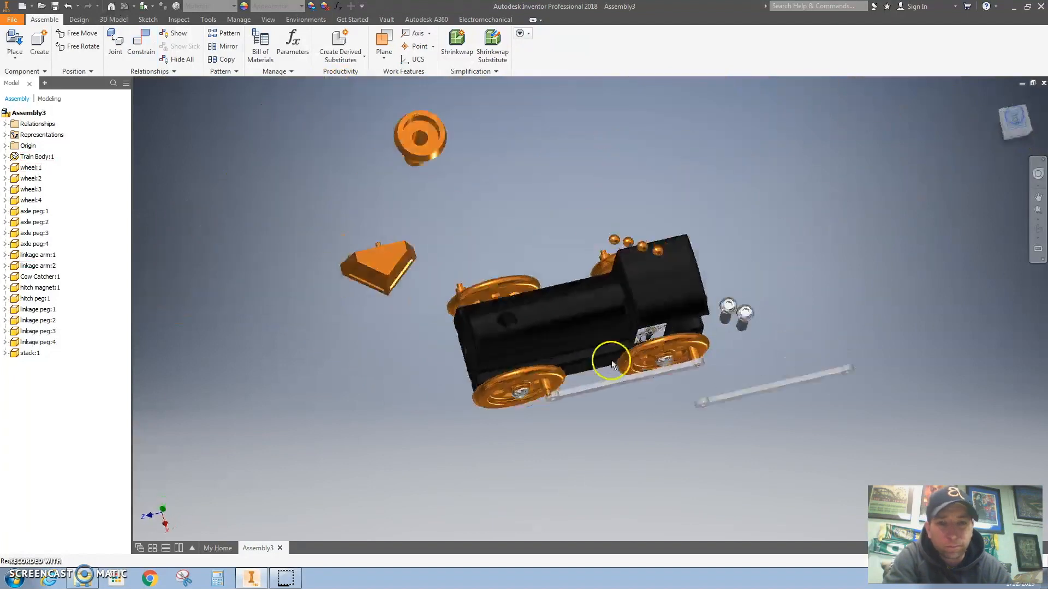
pyautogui.scroll(5, 511, 362)
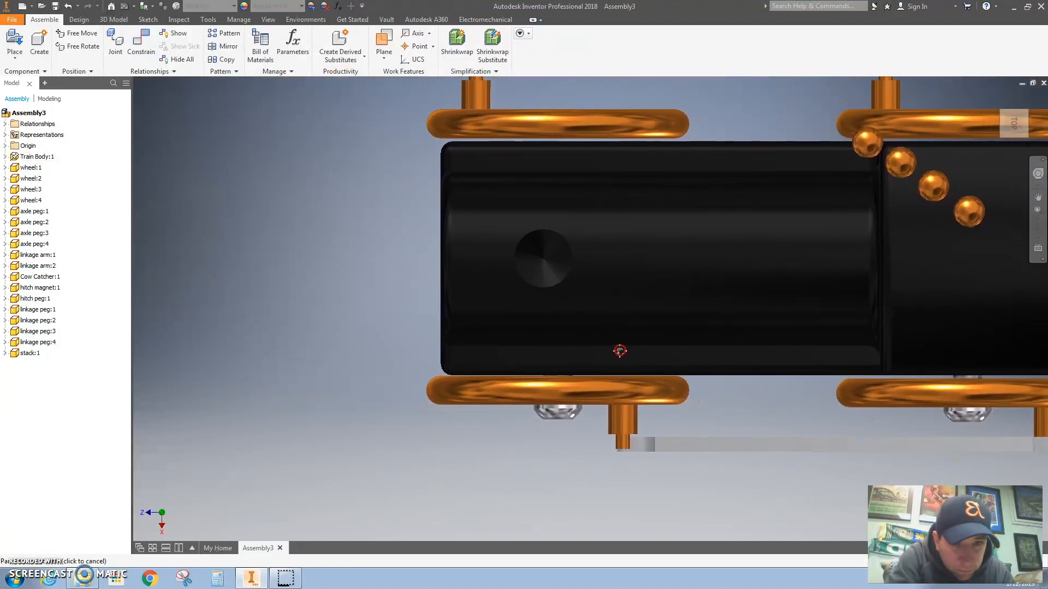
pyautogui.scroll(-3, 665, 304)
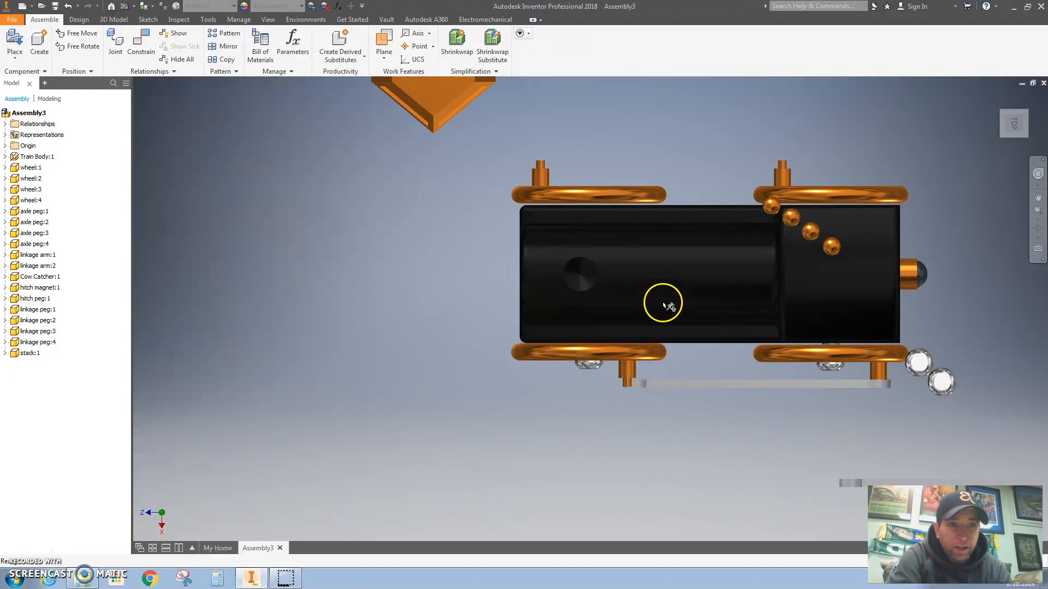
pyautogui.moveTo(672, 335); pyautogui.dragTo(566, 288, button='middle')
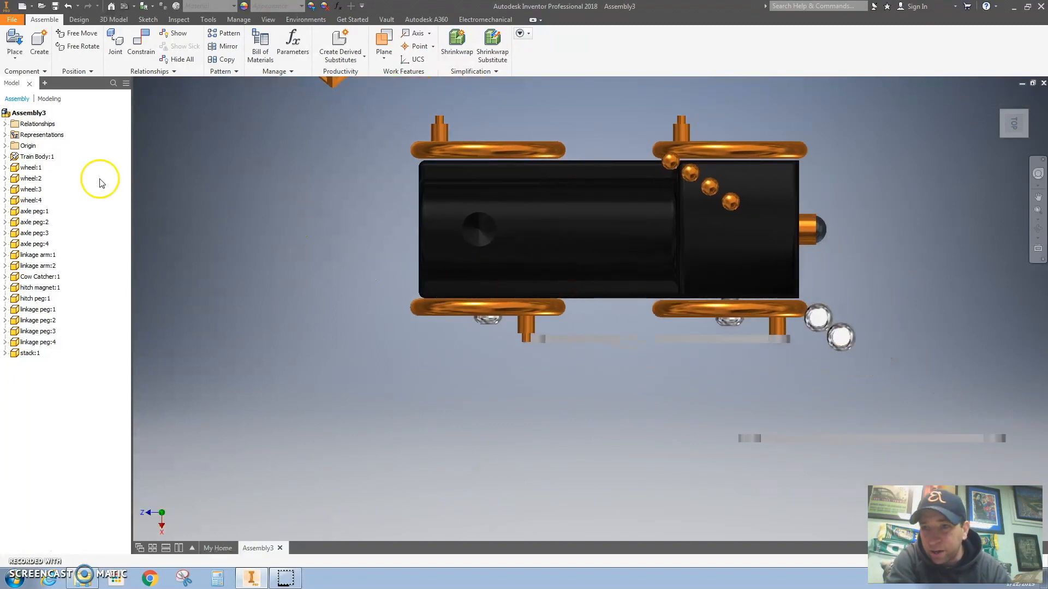
pyautogui.click(5, 124)
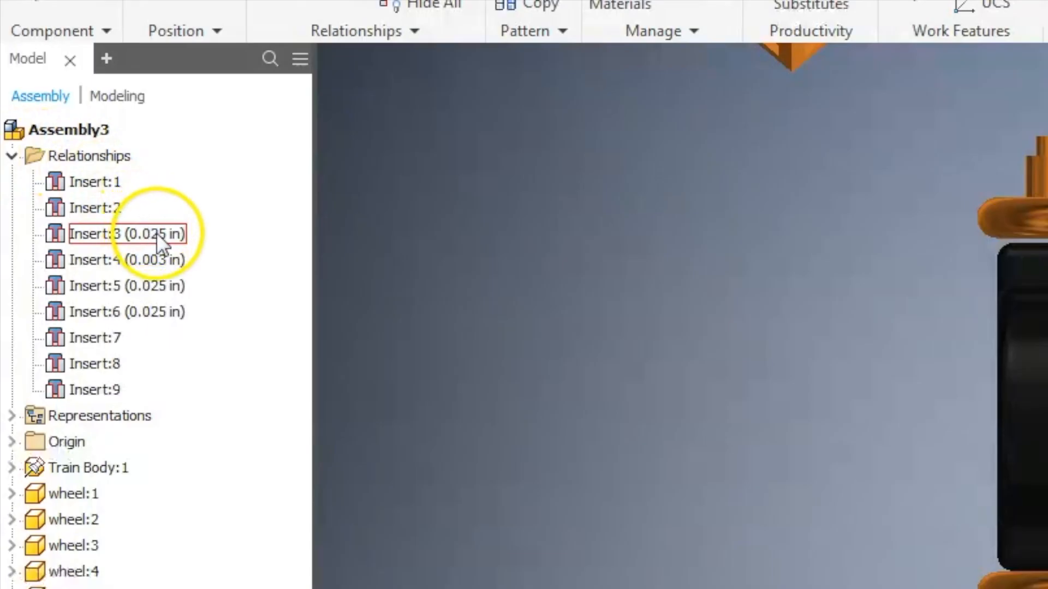
pyautogui.doubleClick(135, 263)
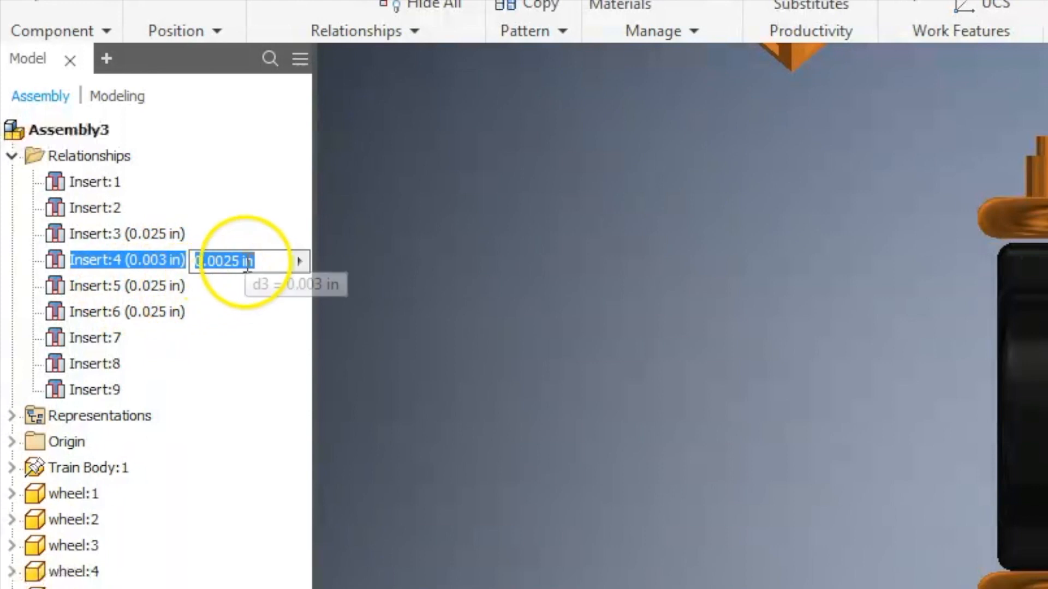
pyautogui.write('0')
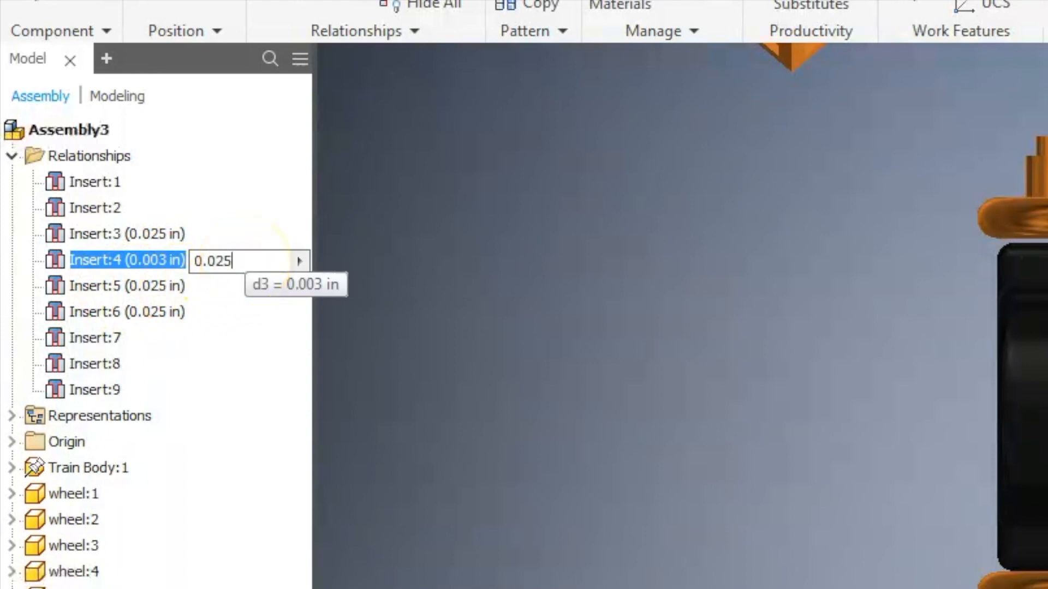
pyautogui.press('Return')
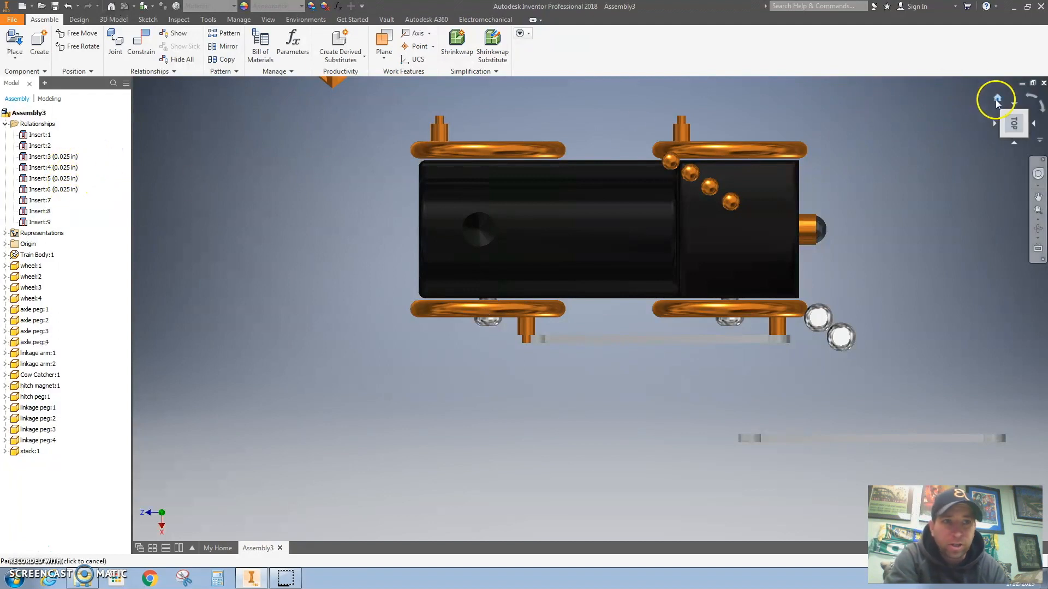
# Apply an Insert constraint with 0.000 in offset between the linkage arm's free end and the shoulder of the right front wheel's crank pin
pyautogui.click(996, 100)
pyautogui.scroll(3, 643, 322)
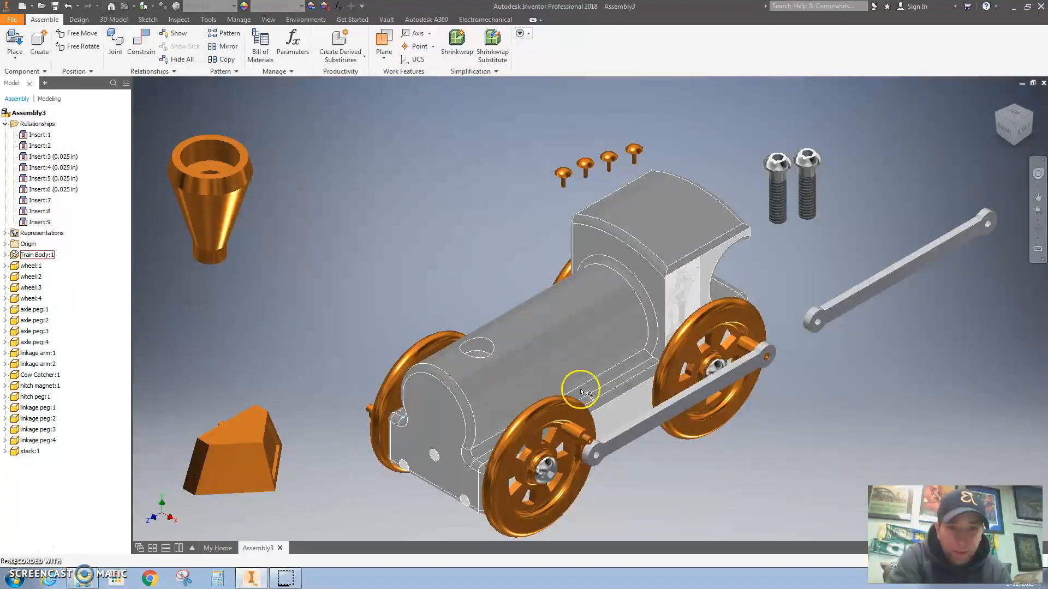
pyautogui.moveTo(625, 397); pyautogui.dragTo(537, 327, button='middle')
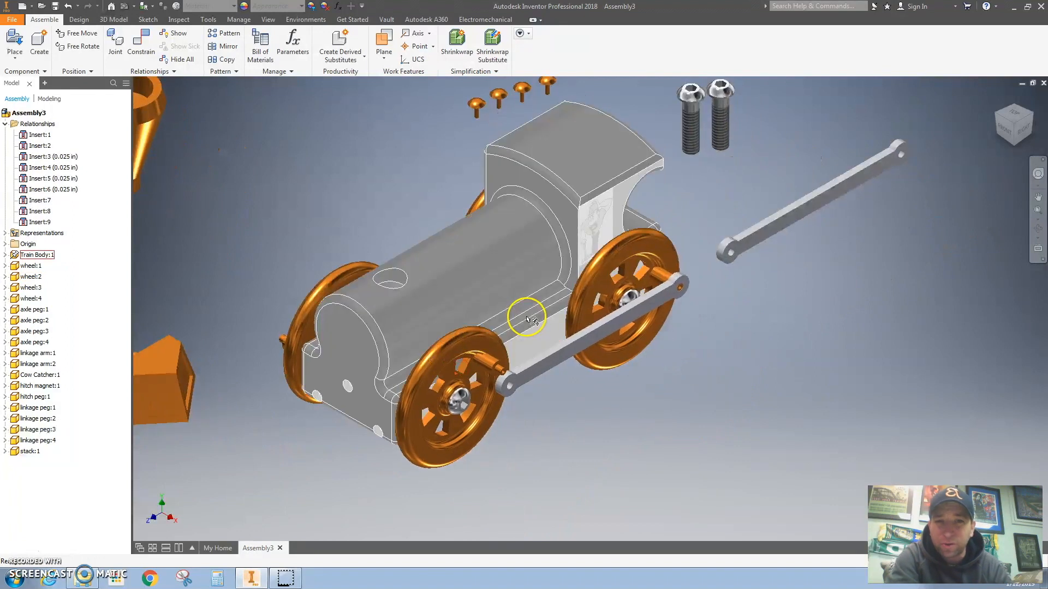
pyautogui.click(141, 44)
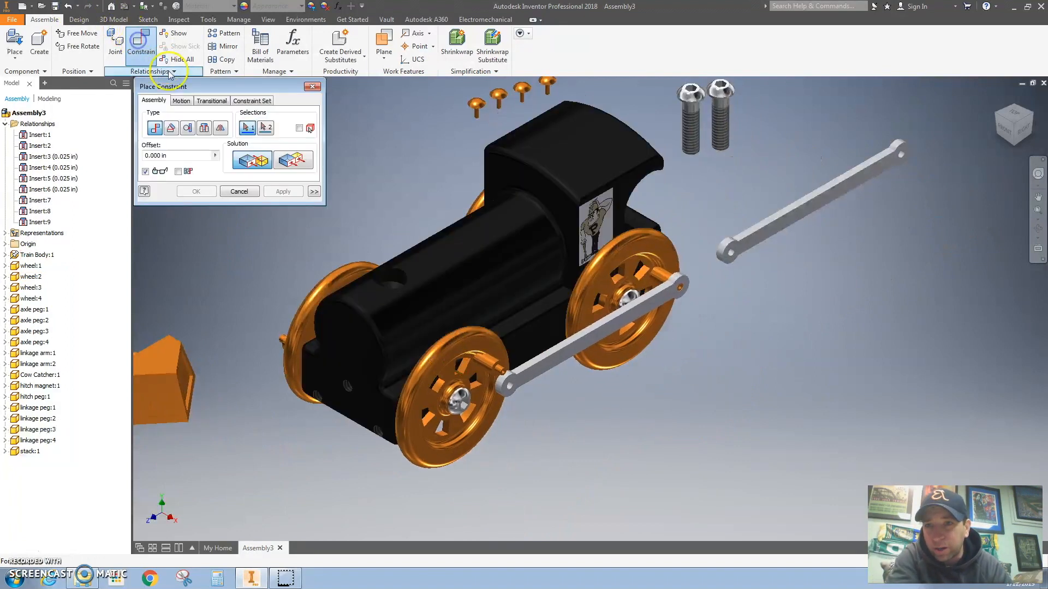
pyautogui.click(204, 128)
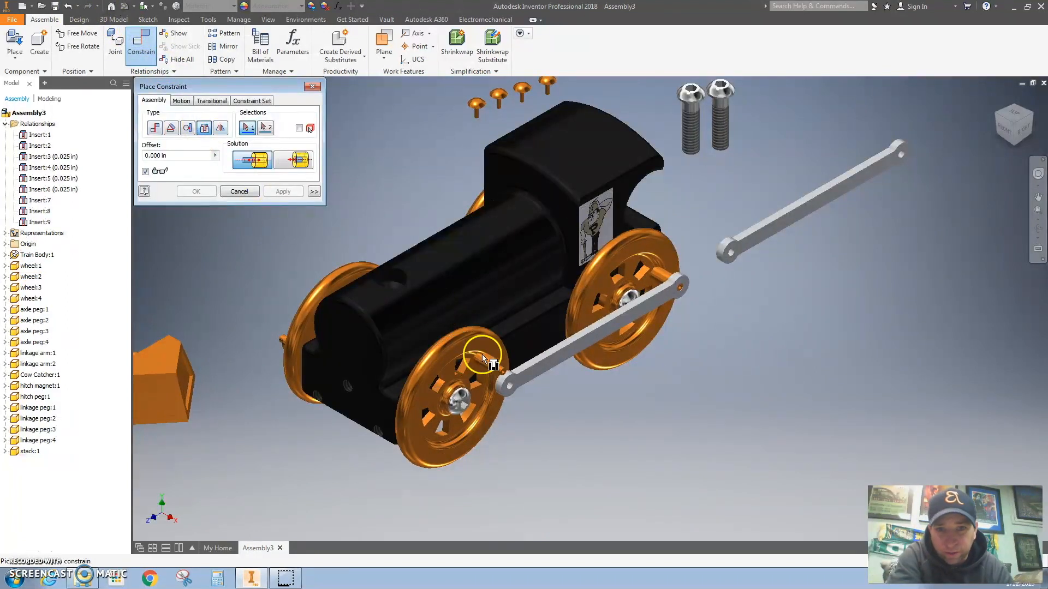
pyautogui.scroll(5, 491, 364)
pyautogui.click(506, 386)
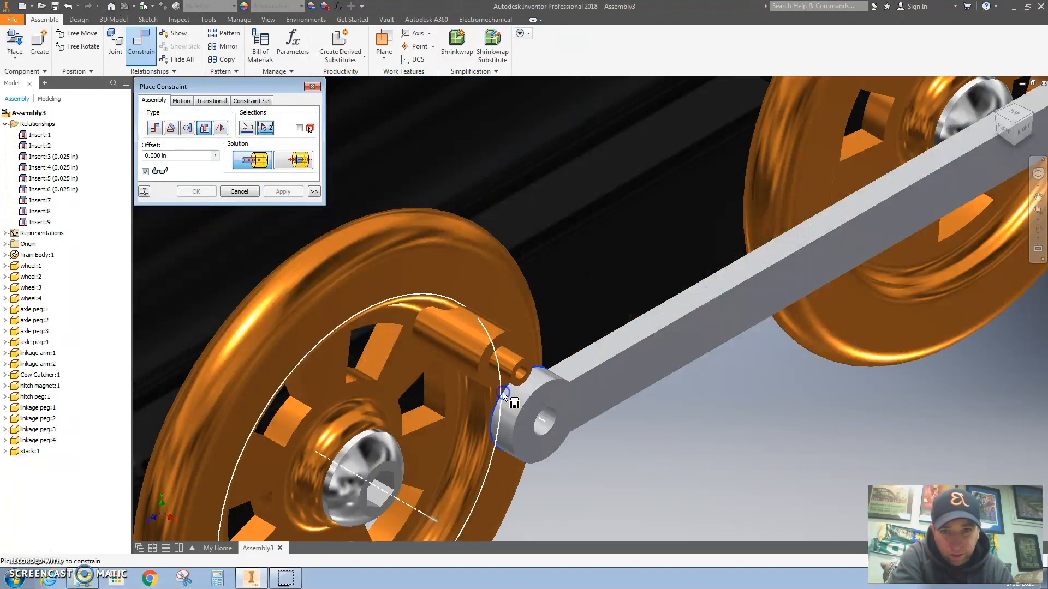
pyautogui.click(495, 339)
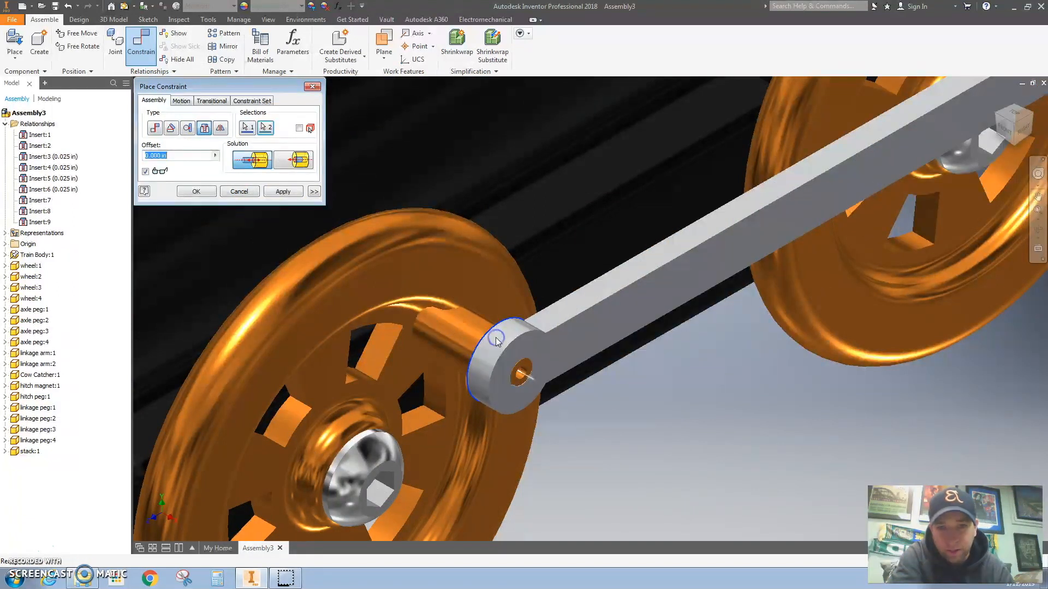
pyautogui.click(283, 191)
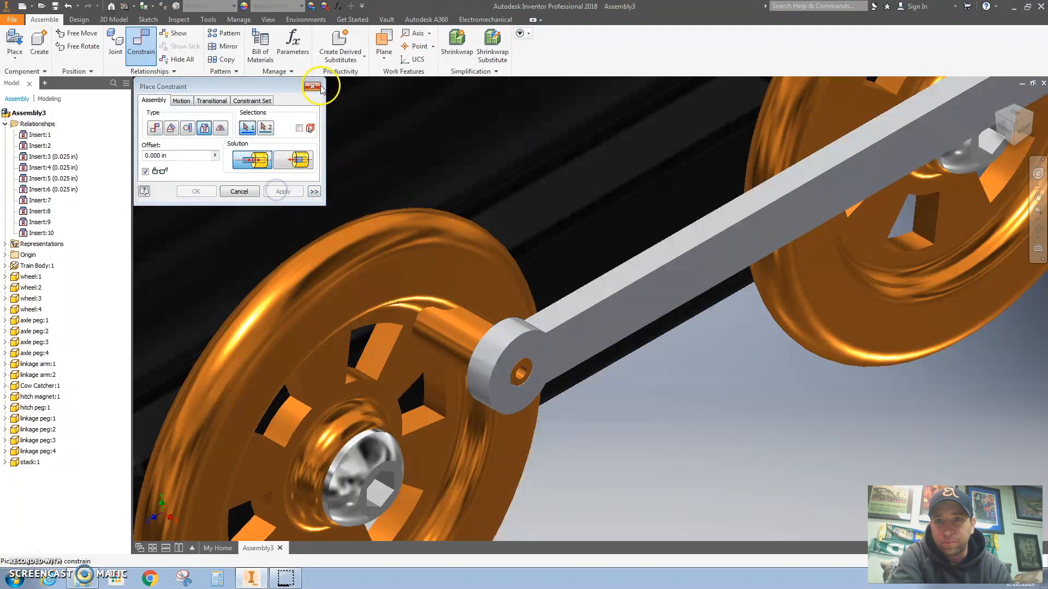
pyautogui.click(312, 86)
# Apply an Insert constraint with 0.000 in offset seating a linkage peg in the front end hole of the mounted linkage arm
pyautogui.scroll(-5, 477, 147)
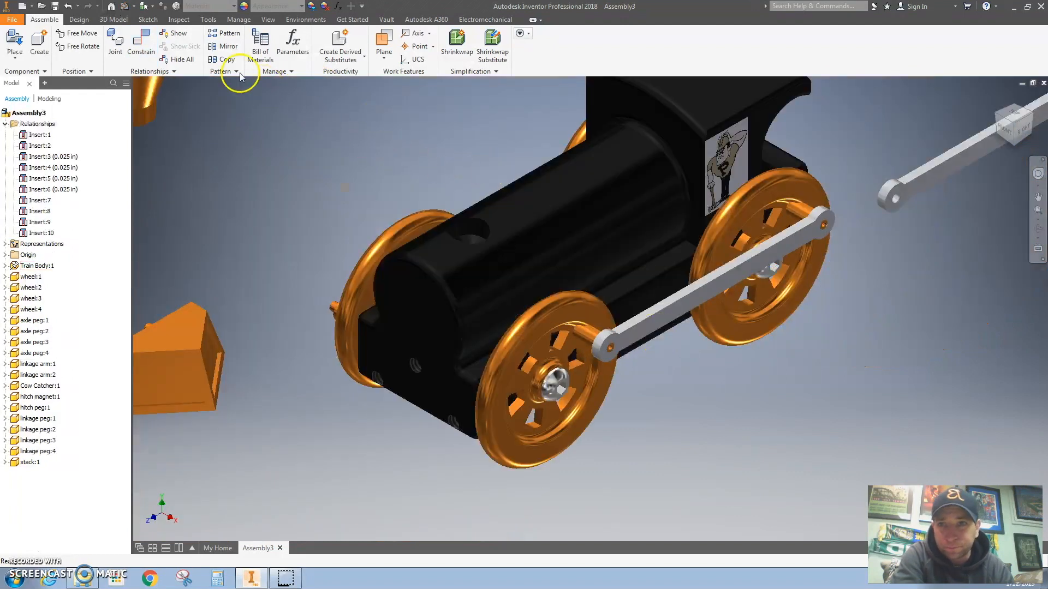
pyautogui.click(140, 44)
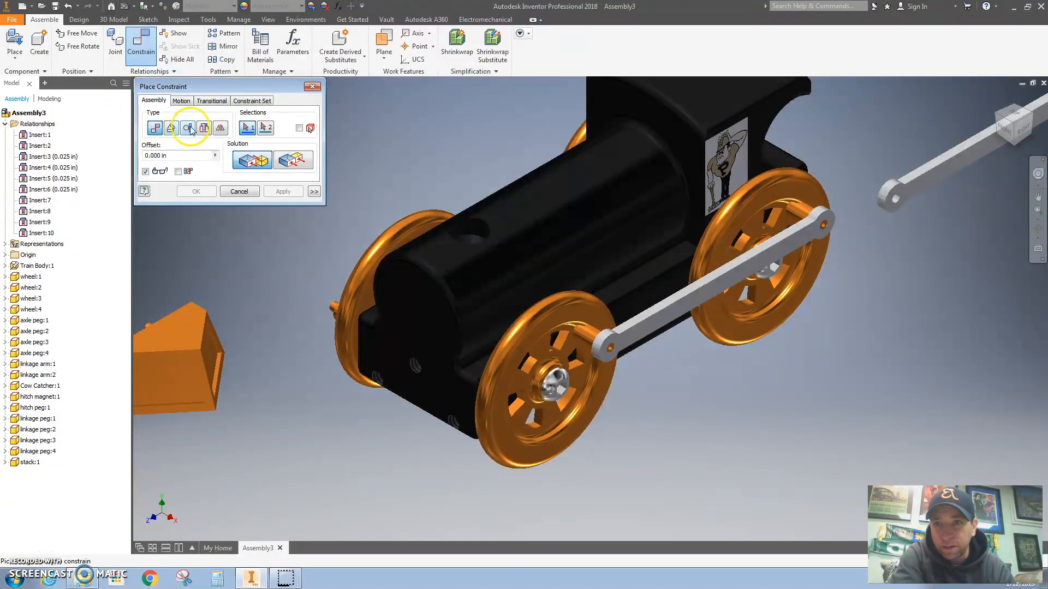
pyautogui.click(204, 128)
pyautogui.click(613, 346)
pyautogui.scroll(-5, 720, 261)
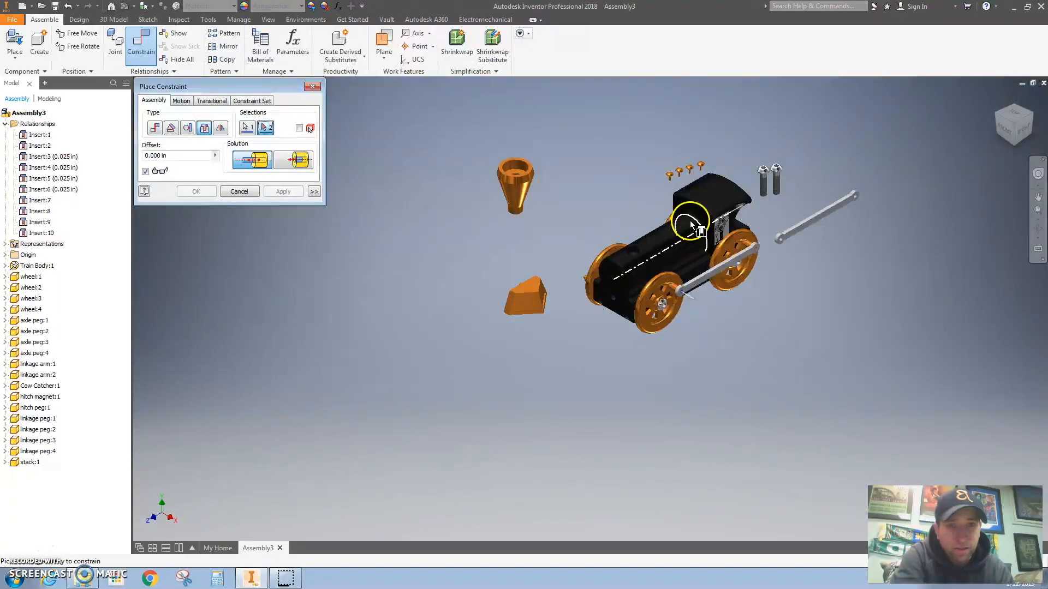
pyautogui.scroll(5, 662, 169)
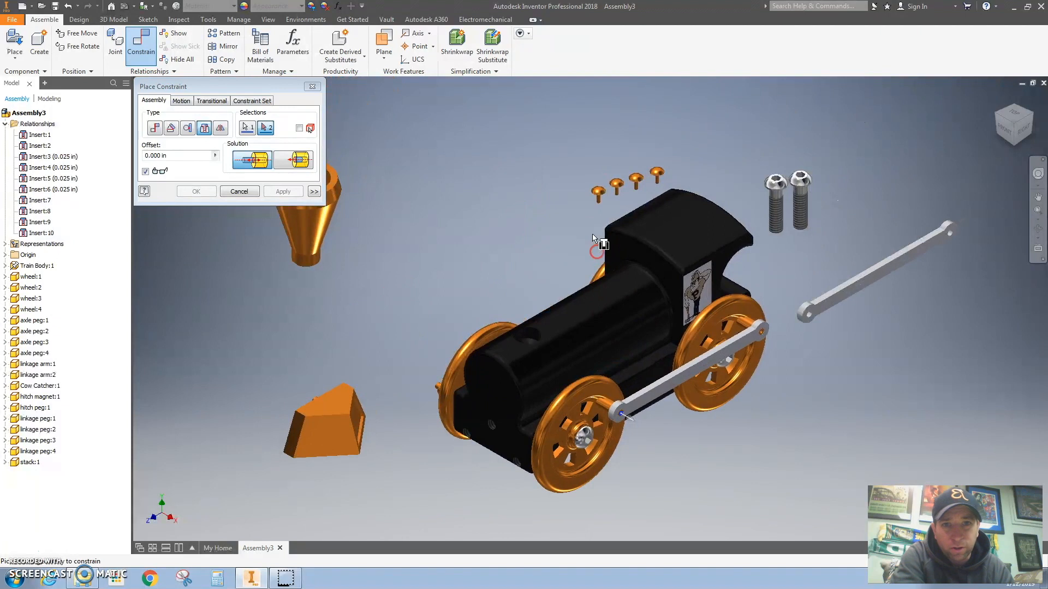
pyautogui.scroll(5, 590, 204)
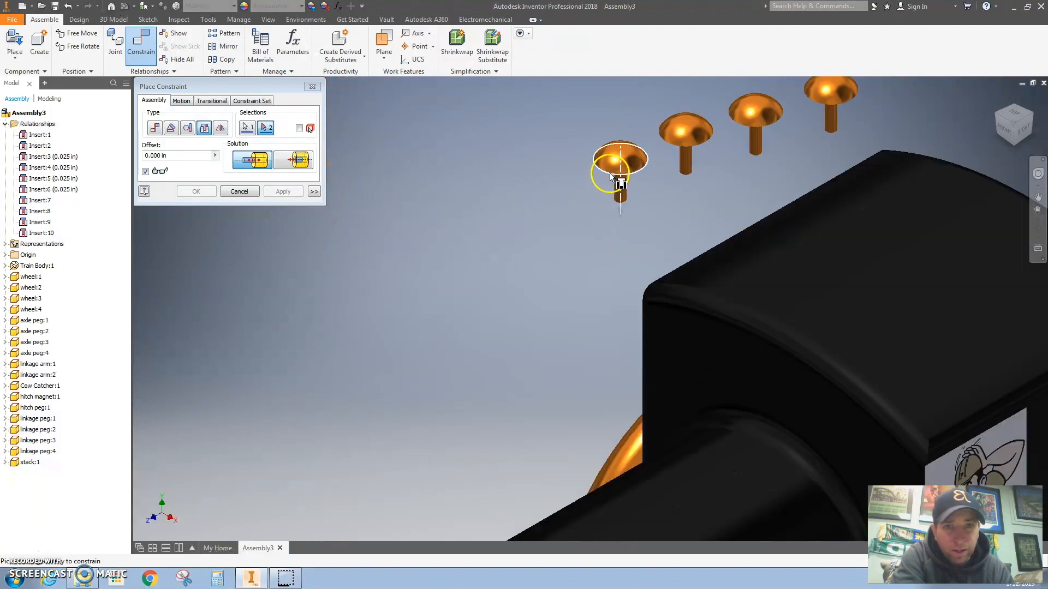
pyautogui.click(610, 172)
pyautogui.scroll(-5, 606, 188)
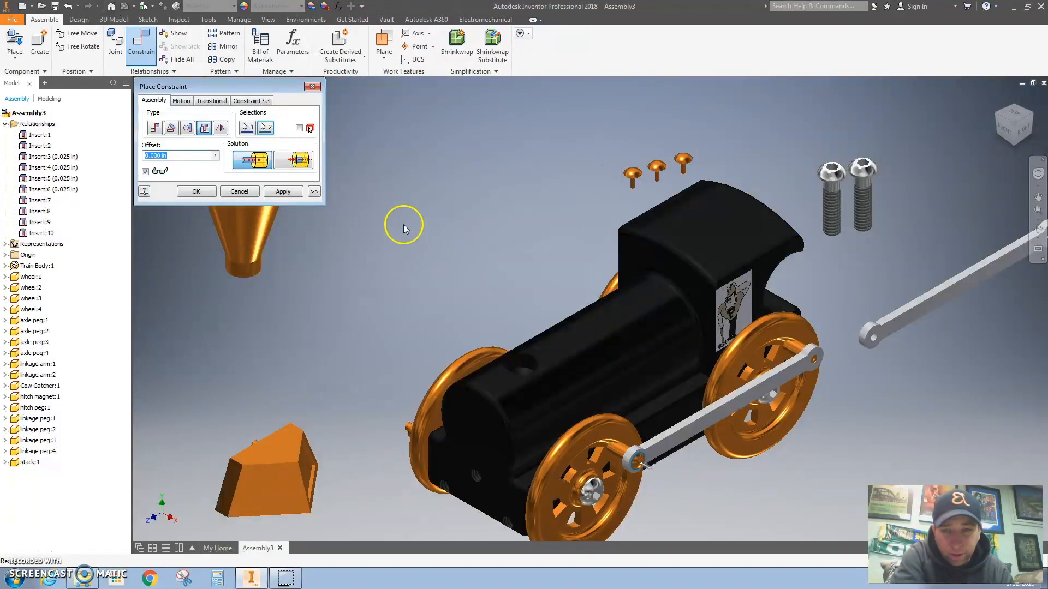
pyautogui.click(282, 192)
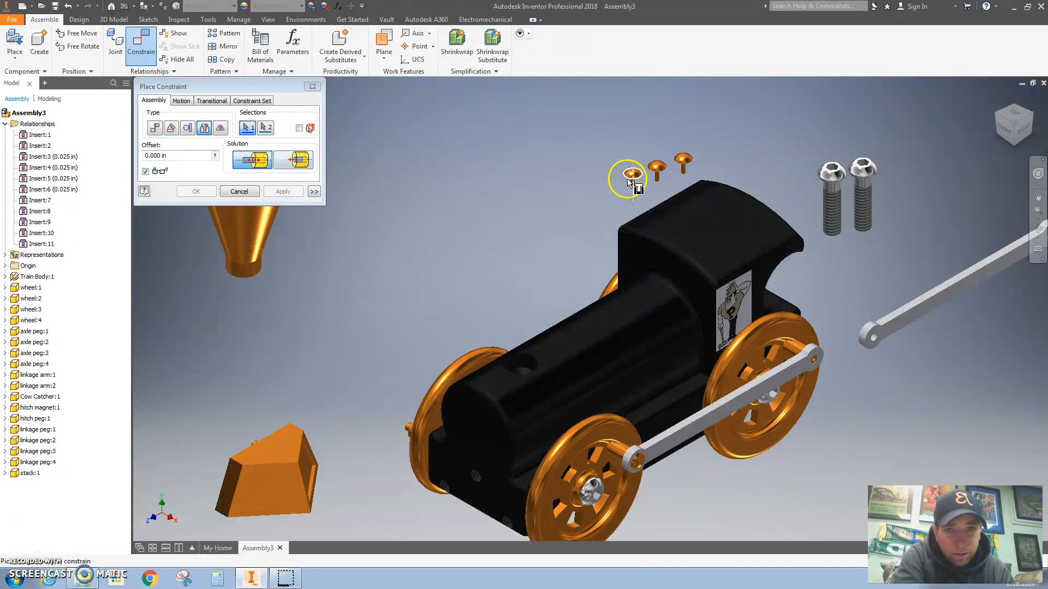
# Apply a 0.000 in Insert constraint seating a second linkage peg in the arm's rear end hole, and swing the arm to turn the wheels
pyautogui.click(696, 238)
pyautogui.scroll(4, 639, 180)
pyautogui.click(637, 170)
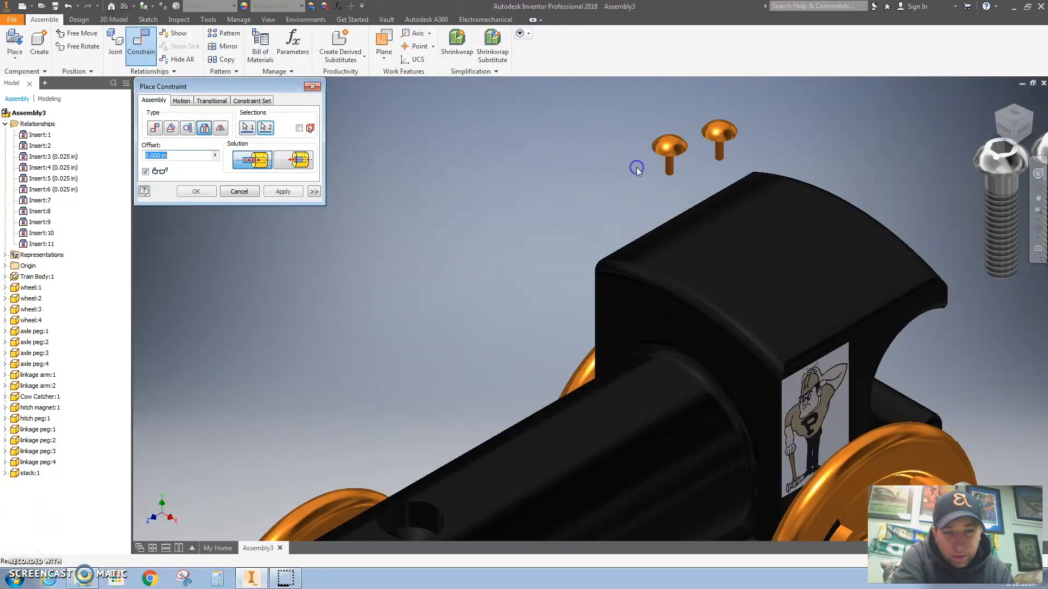
pyautogui.click(283, 192)
pyautogui.scroll(-5, 388, 278)
pyautogui.scroll(2, 549, 211)
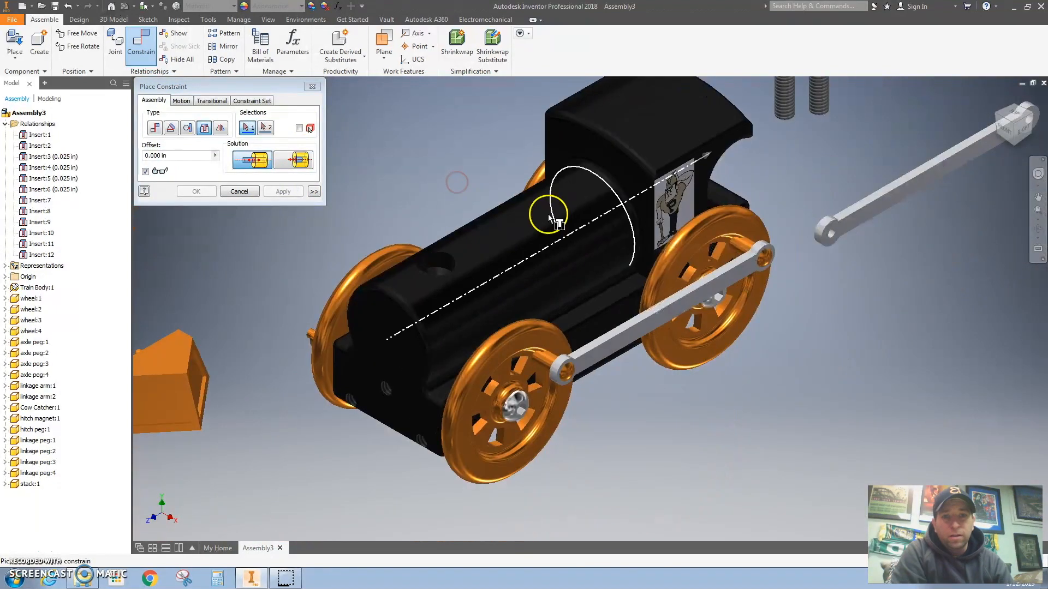
pyautogui.click(316, 88)
pyautogui.moveTo(698, 305); pyautogui.dragTo(650, 234)
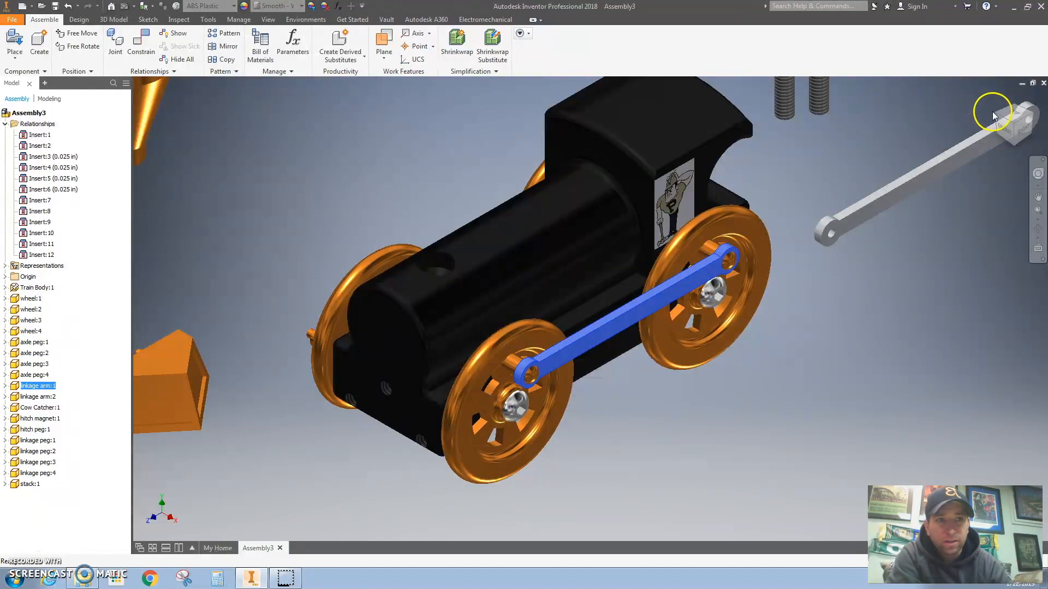
# Apply an Insert constraint with 0.000 in offset seating an axle peg in the left rear wheel's hub
pyautogui.click(996, 114)
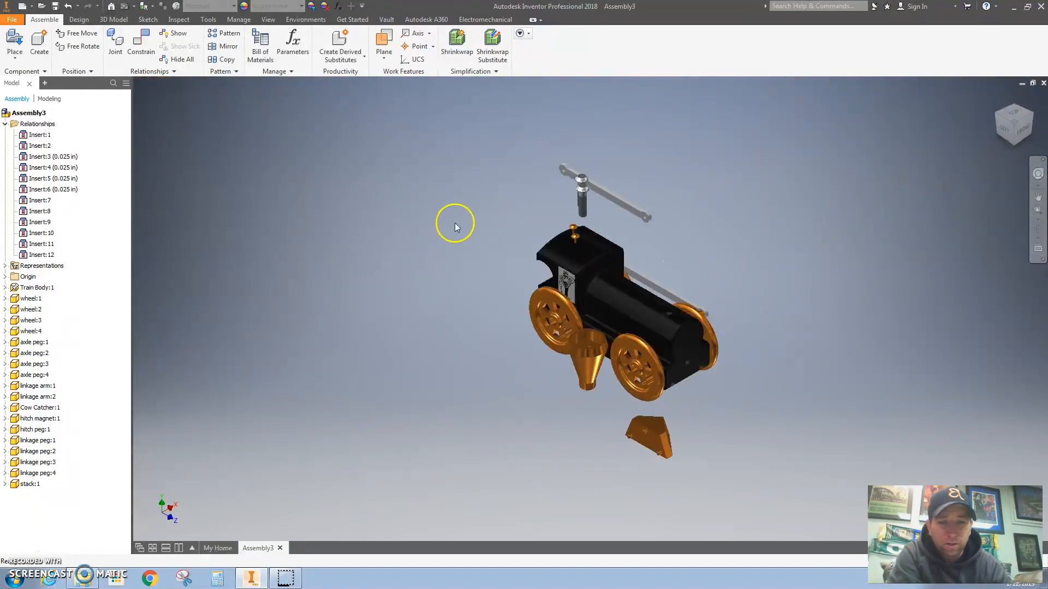
pyautogui.press('c')
pyautogui.scroll(-5, 365, 218)
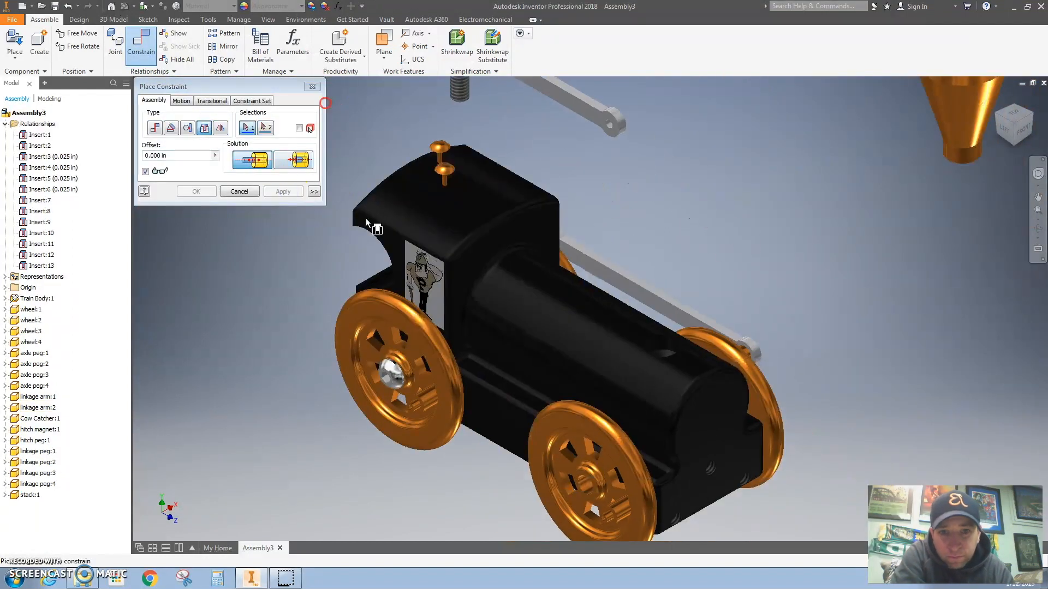
pyautogui.scroll(5, 449, 191)
pyautogui.scroll(-5, 401, 207)
pyautogui.click(401, 208)
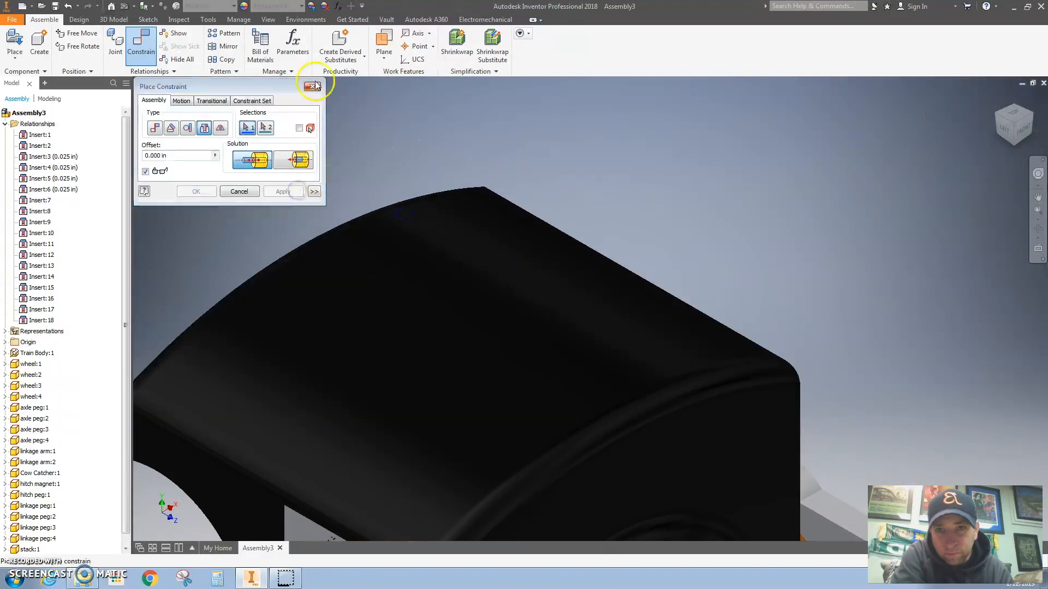
pyautogui.click(315, 86)
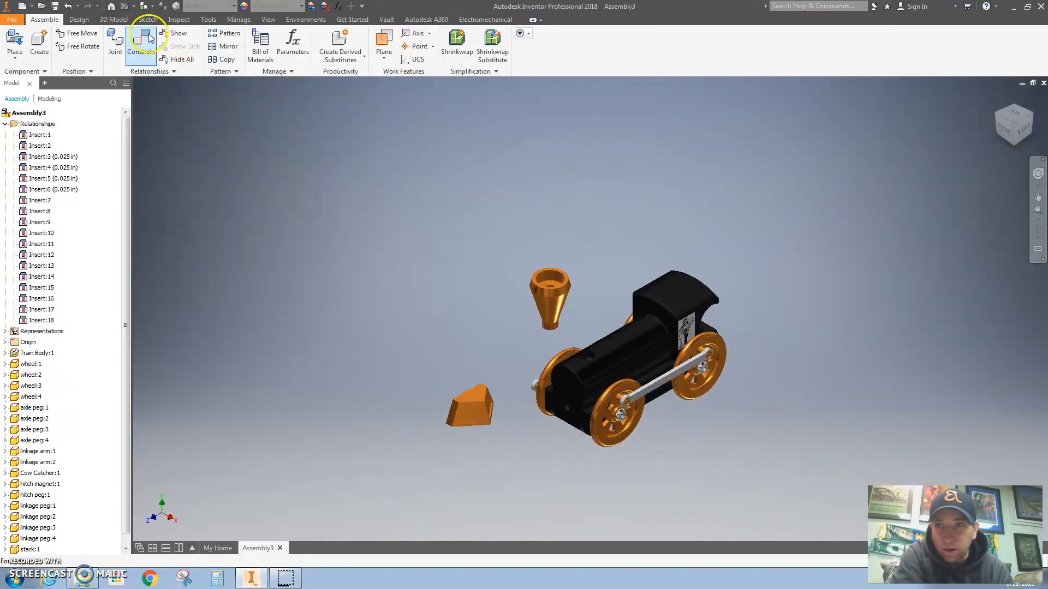
# Apply an Insert constraint with 0.000 in offset seating the stack's lower end in the hole on top of the train body
pyautogui.click(141, 44)
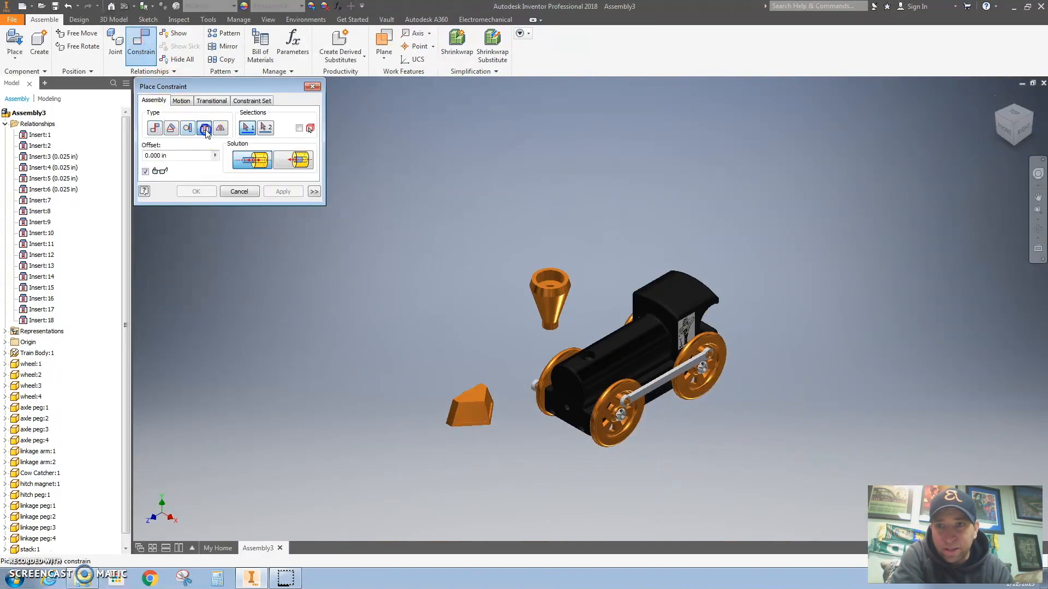
pyautogui.click(589, 362)
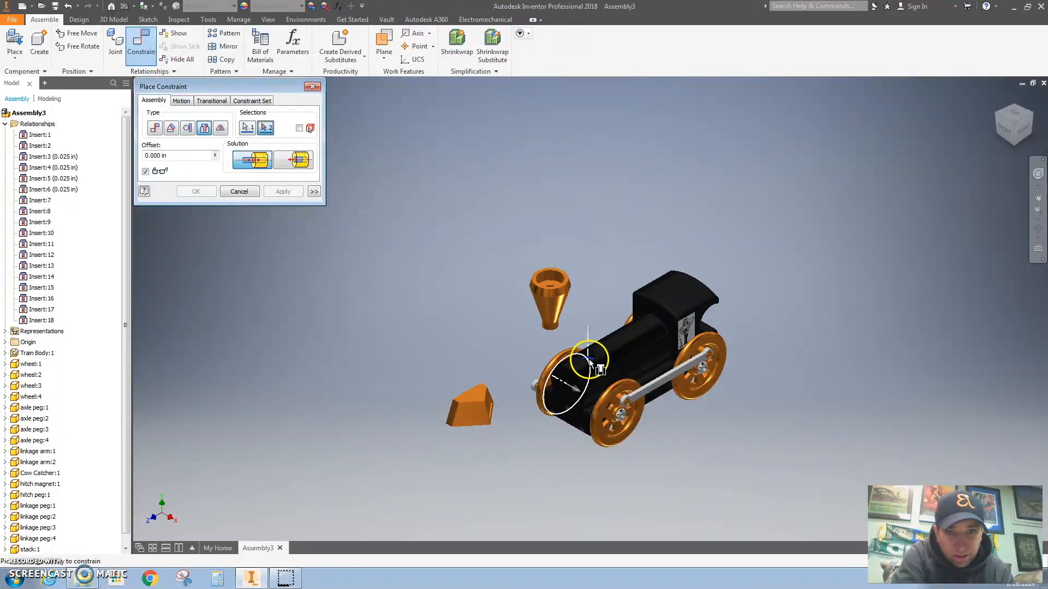
pyautogui.click(554, 330)
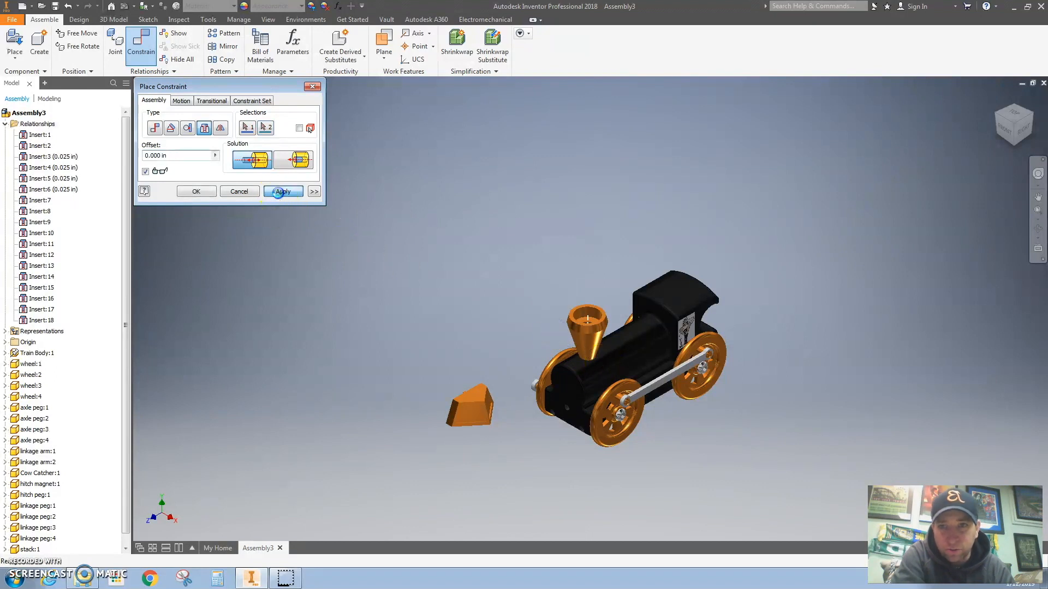
pyautogui.click(279, 192)
# Apply a 0.000 in Insert constraint between one of the cow catcher's lower pegs and the lower left hole in the body's front face
pyautogui.scroll(-5, 555, 448)
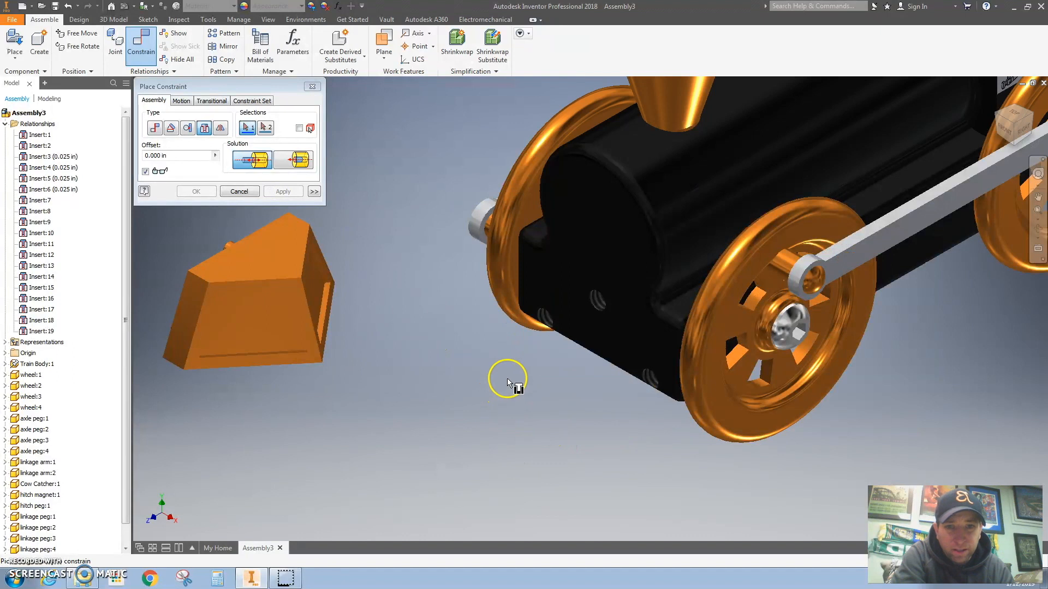
pyautogui.click(542, 316)
pyautogui.scroll(5, 542, 320)
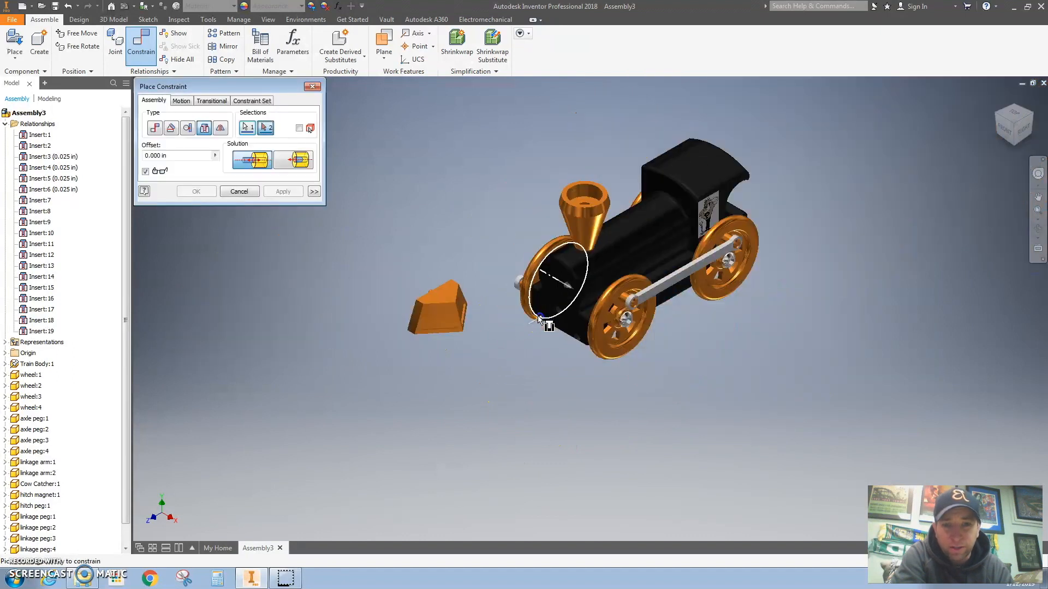
pyautogui.click(999, 120)
pyautogui.scroll(-5, 622, 453)
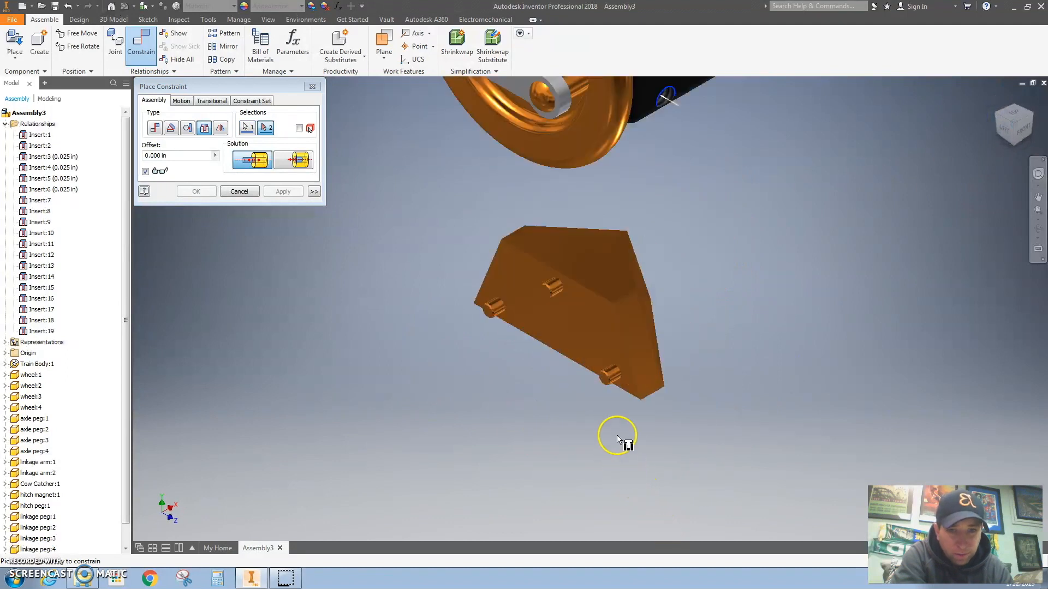
pyautogui.click(620, 373)
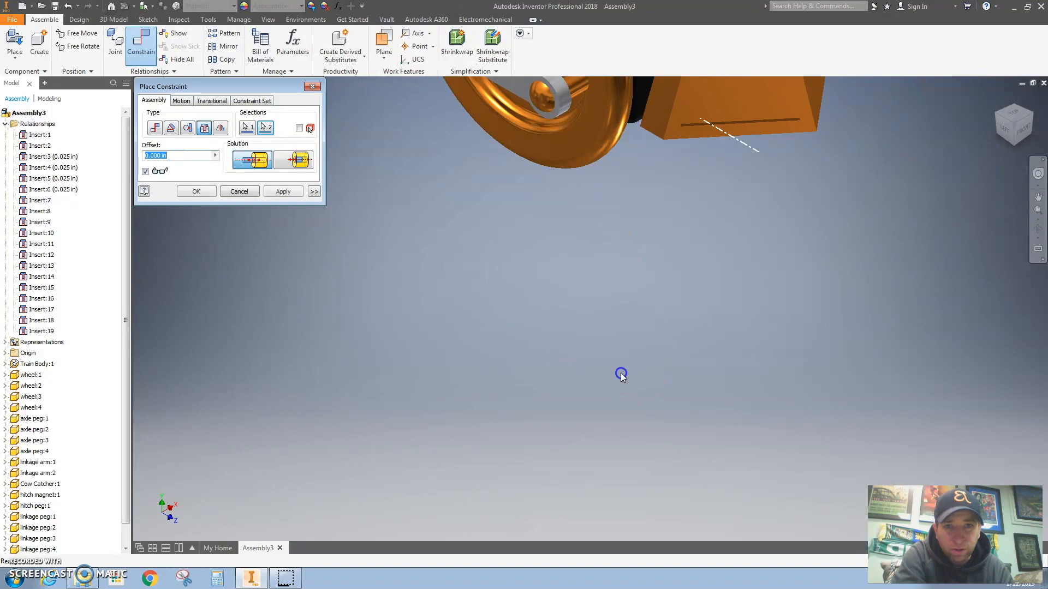
pyautogui.scroll(3, 662, 181)
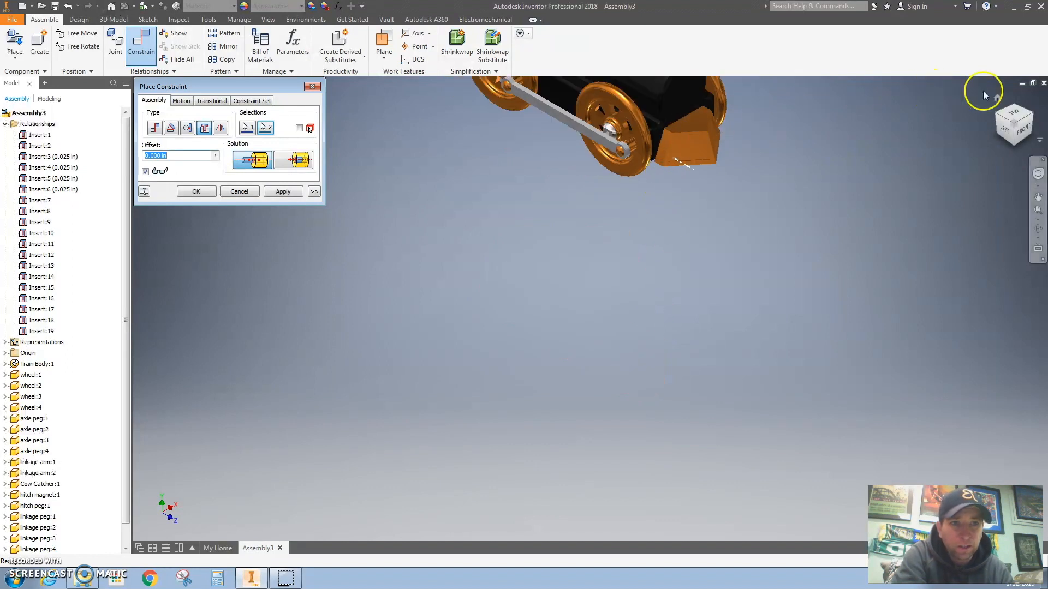
pyautogui.click(998, 99)
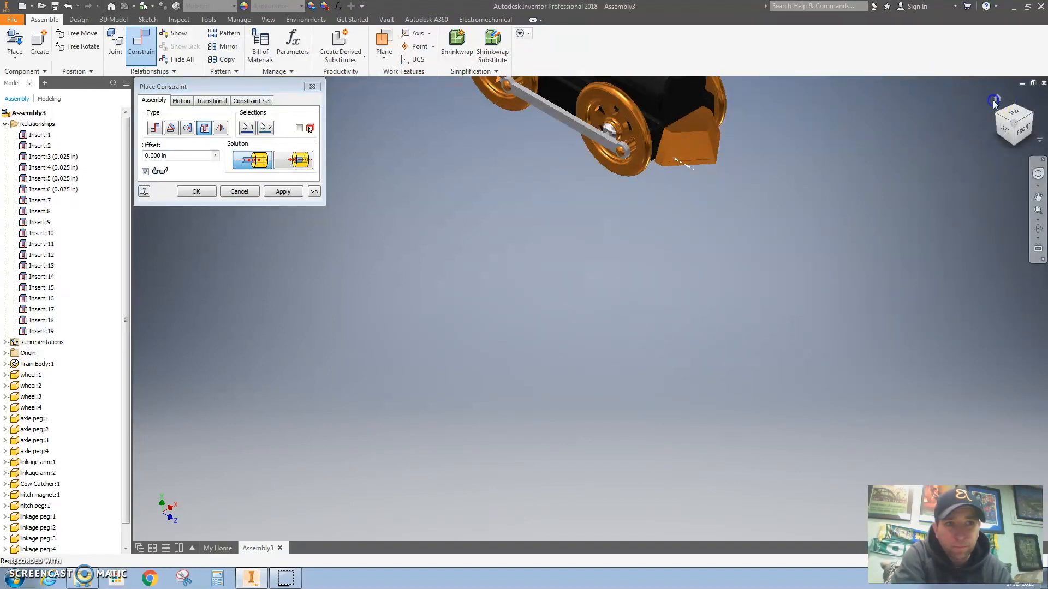
pyautogui.click(297, 196)
pyautogui.press('Escape')
# Swing the cow catcher aside and apply a 0.000 in Insert constraint between its other lower peg and the body's lower right front hole
pyautogui.moveTo(493, 432); pyautogui.dragTo(481, 462)
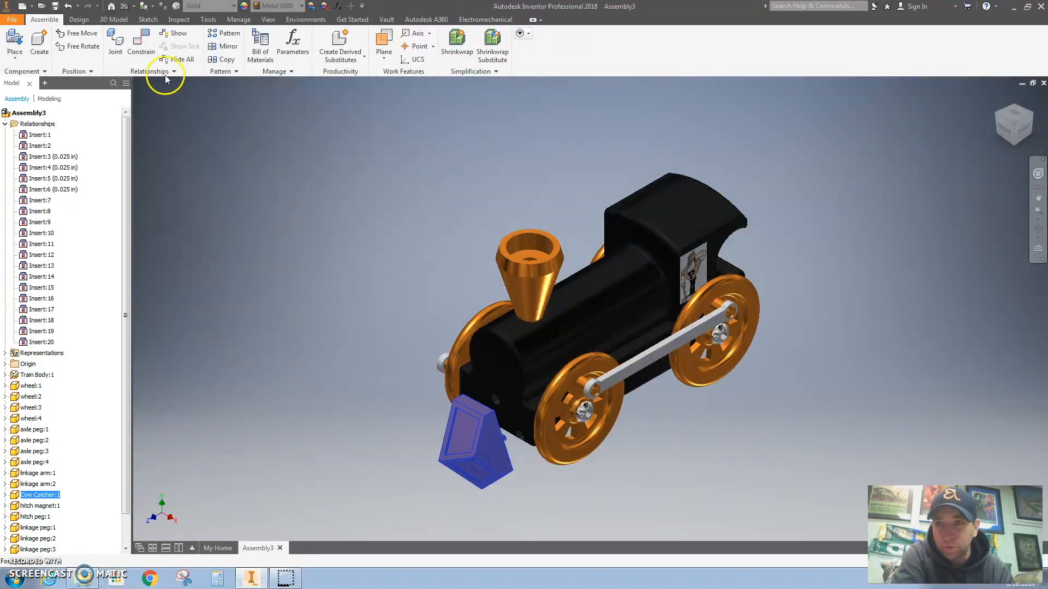
pyautogui.click(140, 44)
pyautogui.click(204, 127)
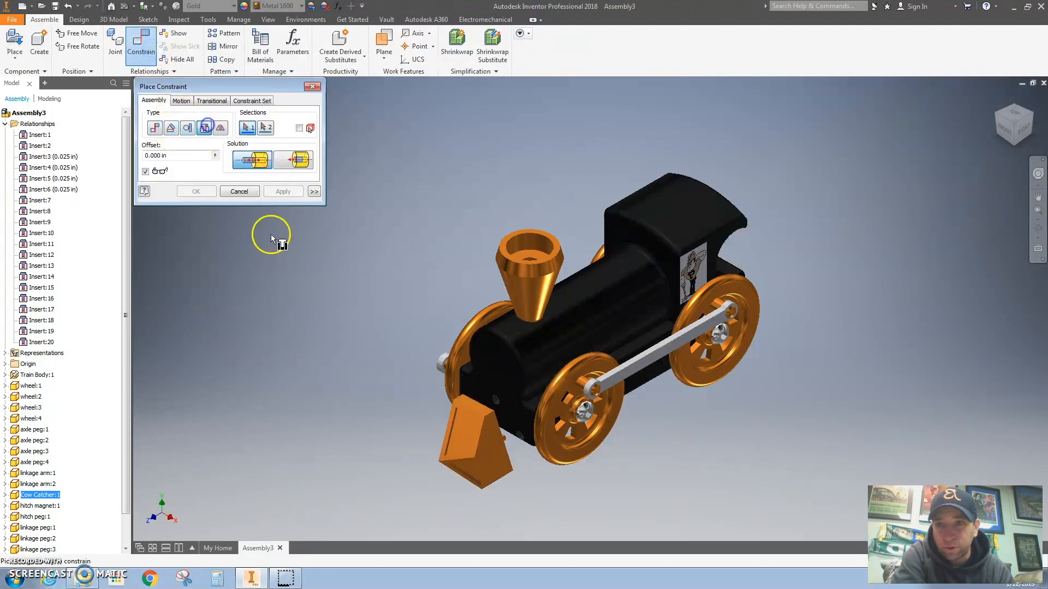
pyautogui.scroll(5, 493, 433)
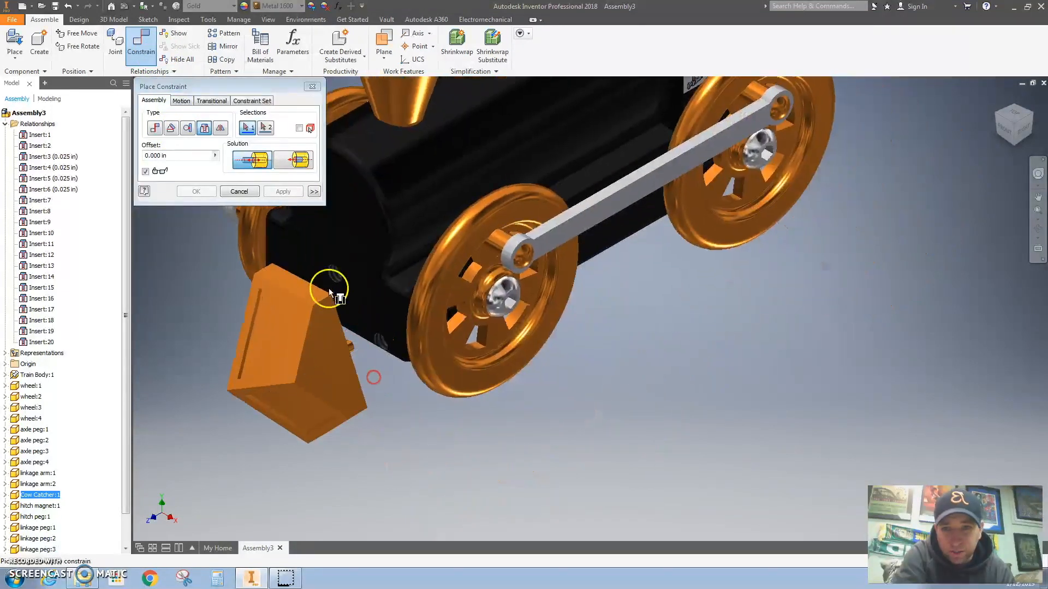
pyautogui.click(379, 338)
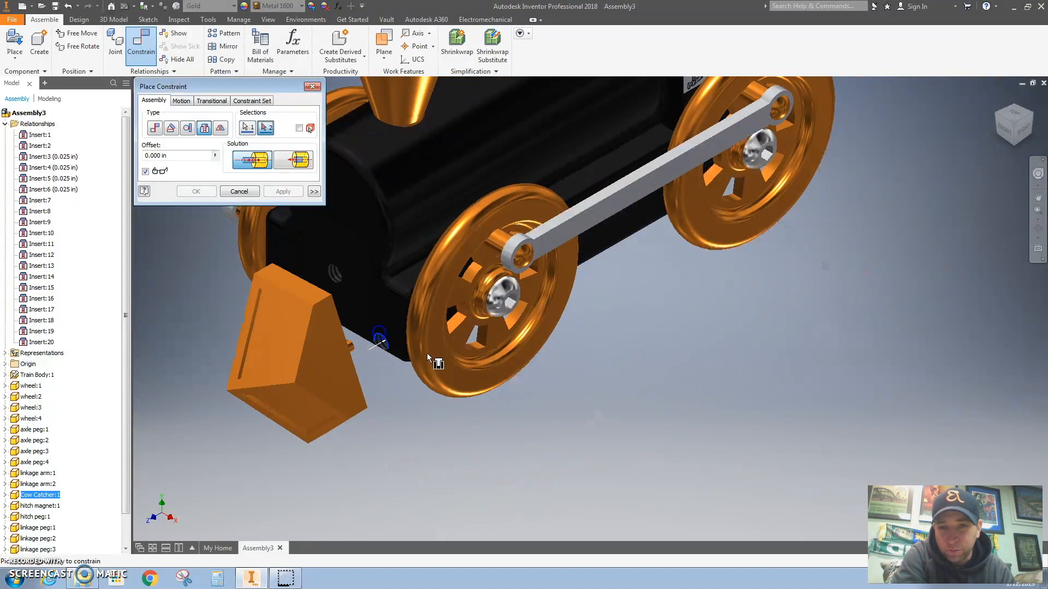
pyautogui.click(1029, 139)
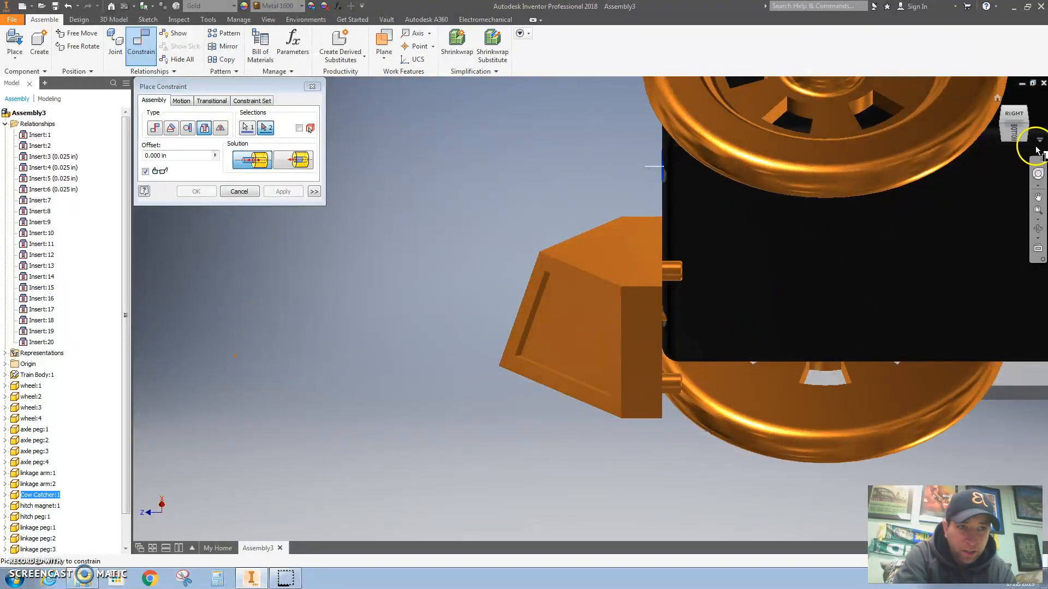
pyautogui.moveTo(1026, 147); pyautogui.dragTo(1000, 175)
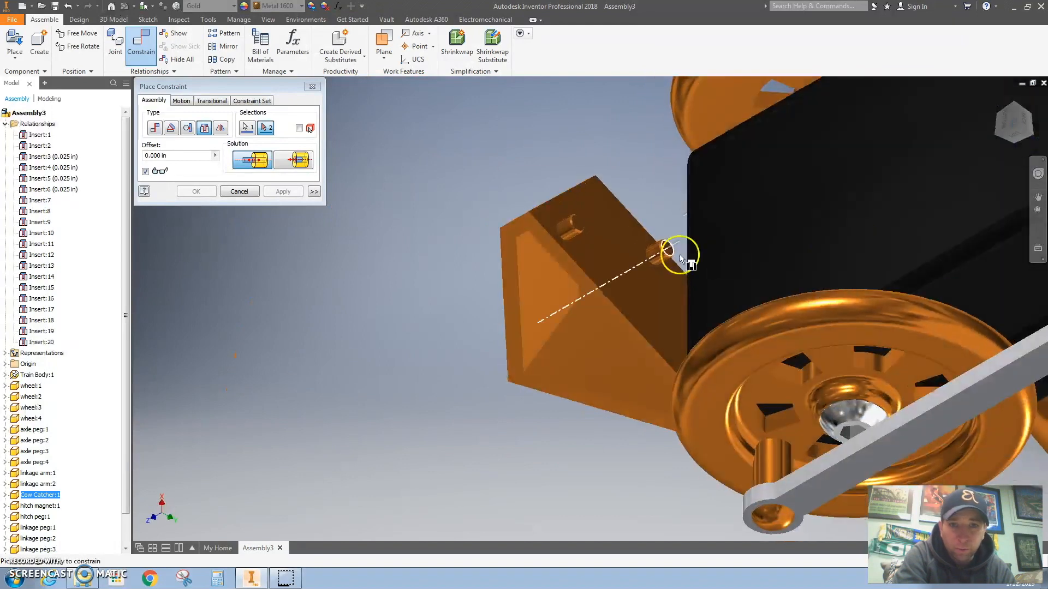
pyautogui.click(572, 223)
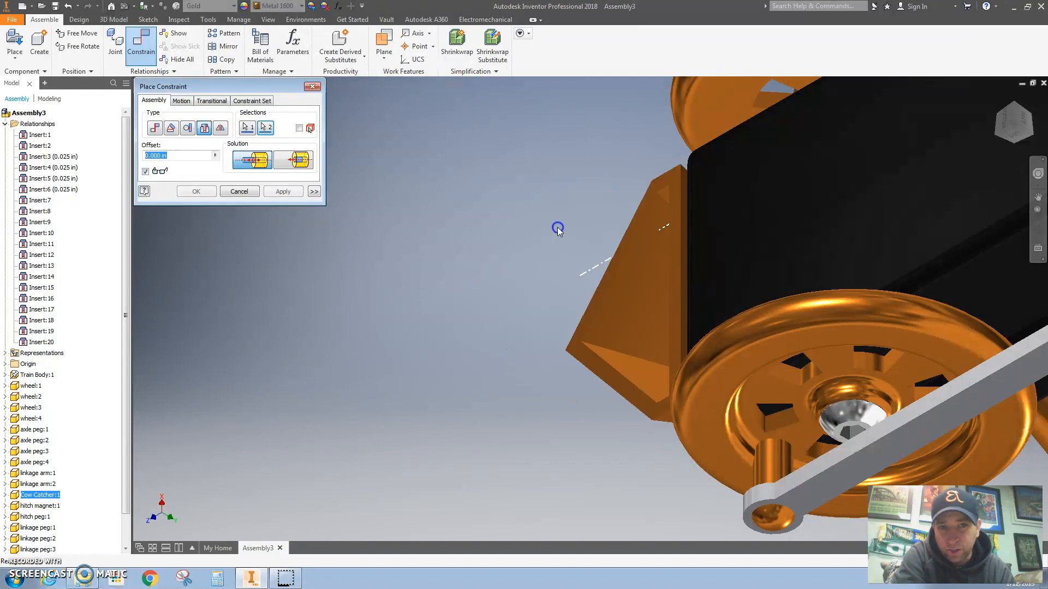
pyautogui.click(997, 97)
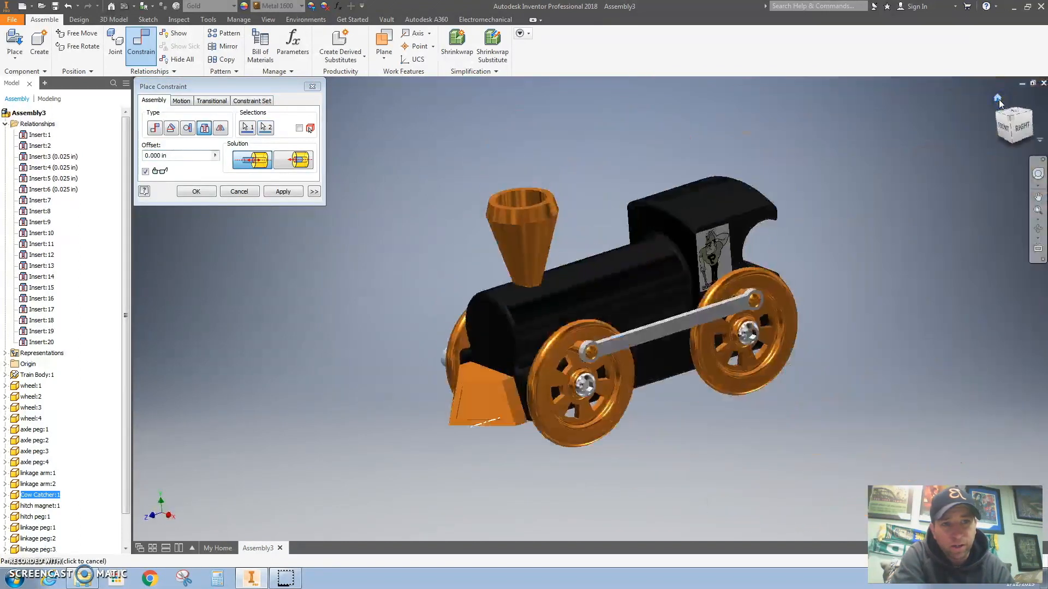
pyautogui.click(282, 191)
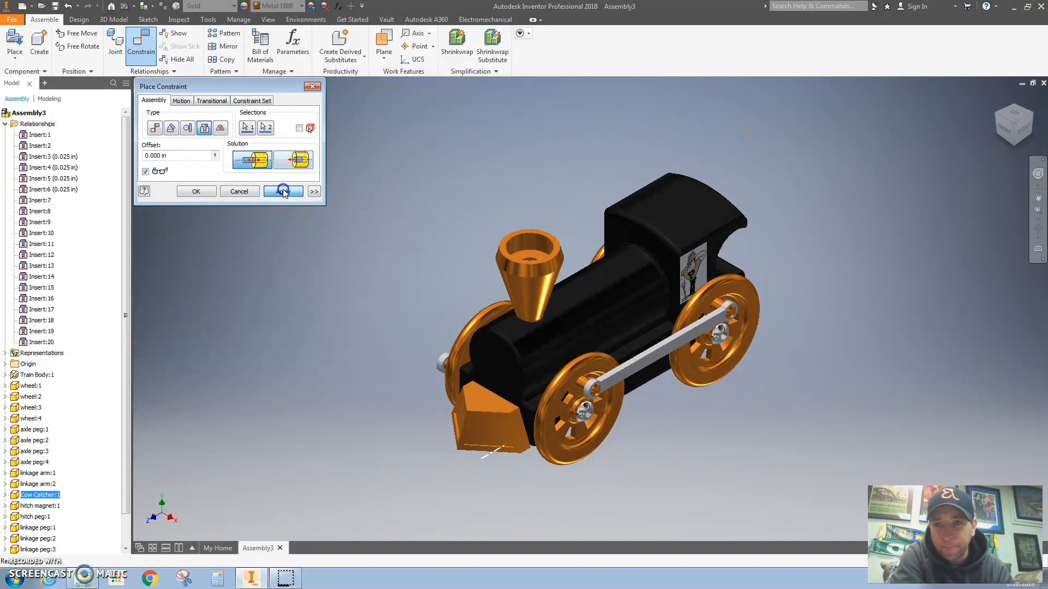
pyautogui.click(312, 86)
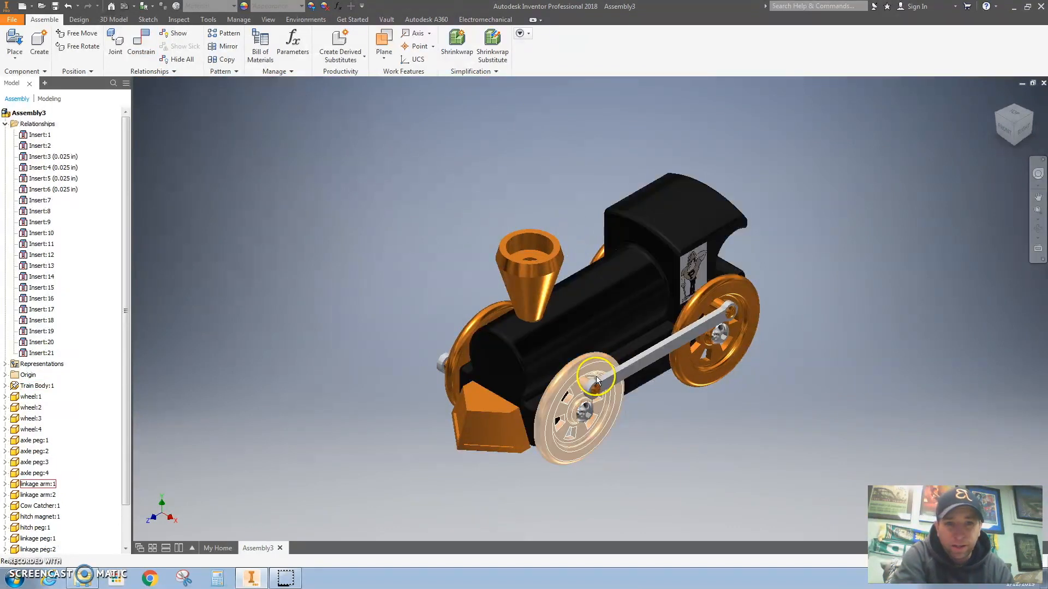
# Test the assembly's motion with the right linkage arm, and check that the cow catcher and stack are held in place
pyautogui.moveTo(689, 355); pyautogui.dragTo(663, 349)
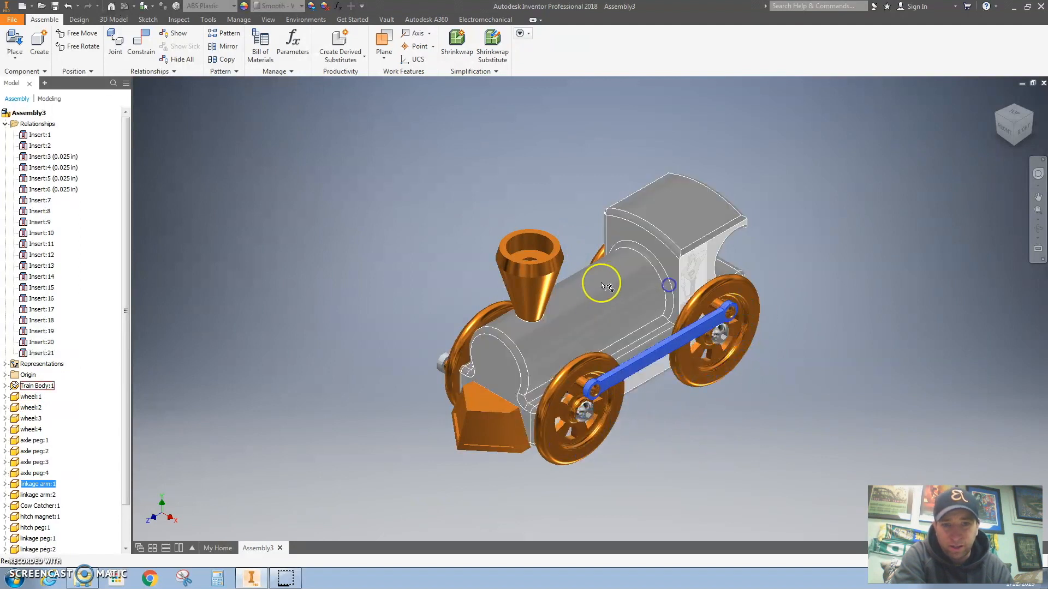
pyautogui.click(479, 410)
pyautogui.click(542, 274)
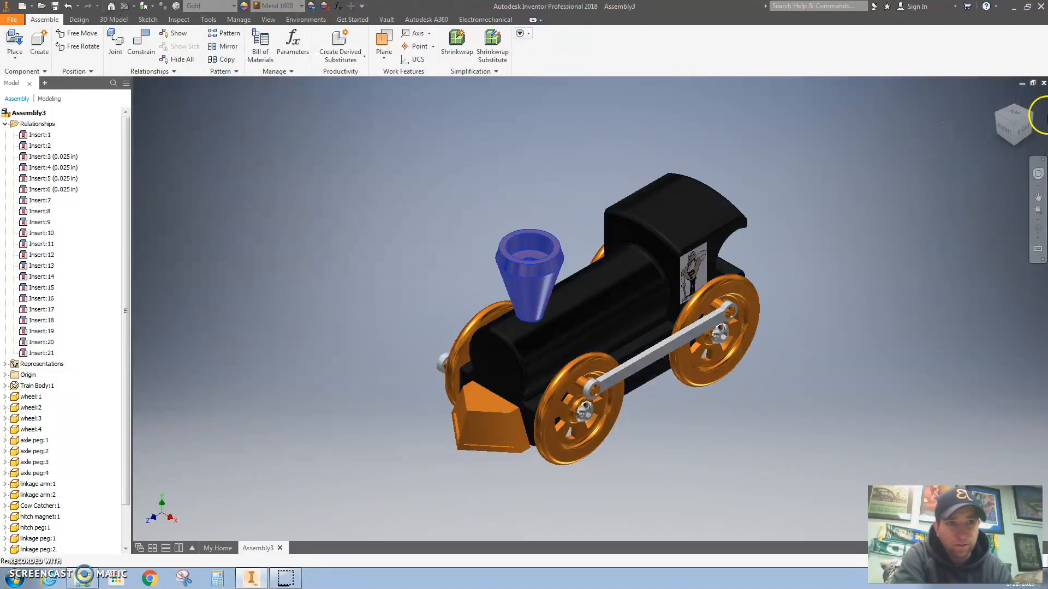
# Apply a 0.00 deg Directed Angle constraint between matching spoke-opening faces of the front and rear wheels on the train's right side
pyautogui.click(1035, 120)
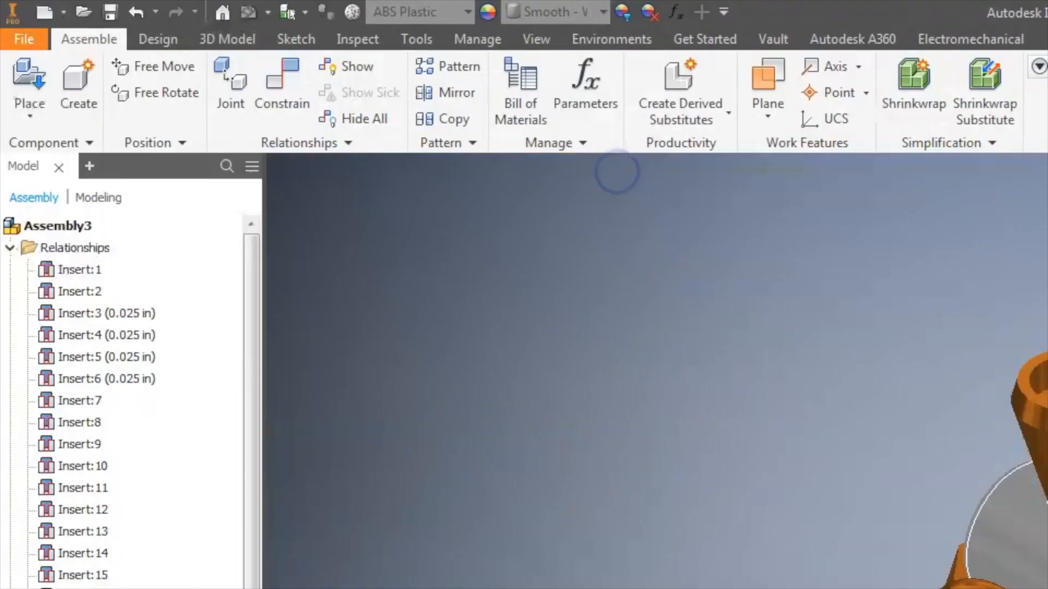
pyautogui.click(287, 71)
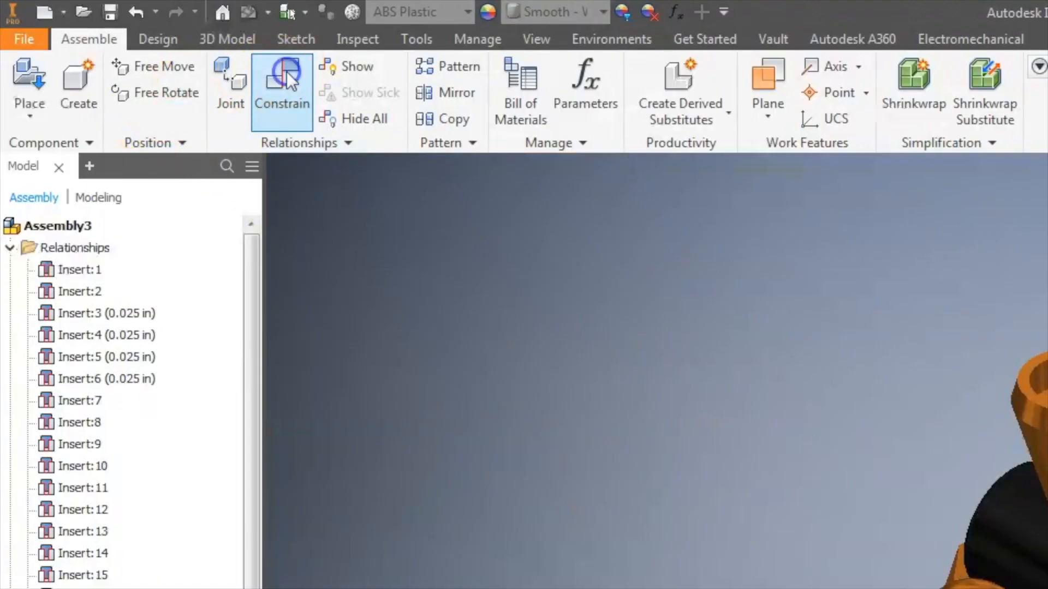
pyautogui.click(344, 257)
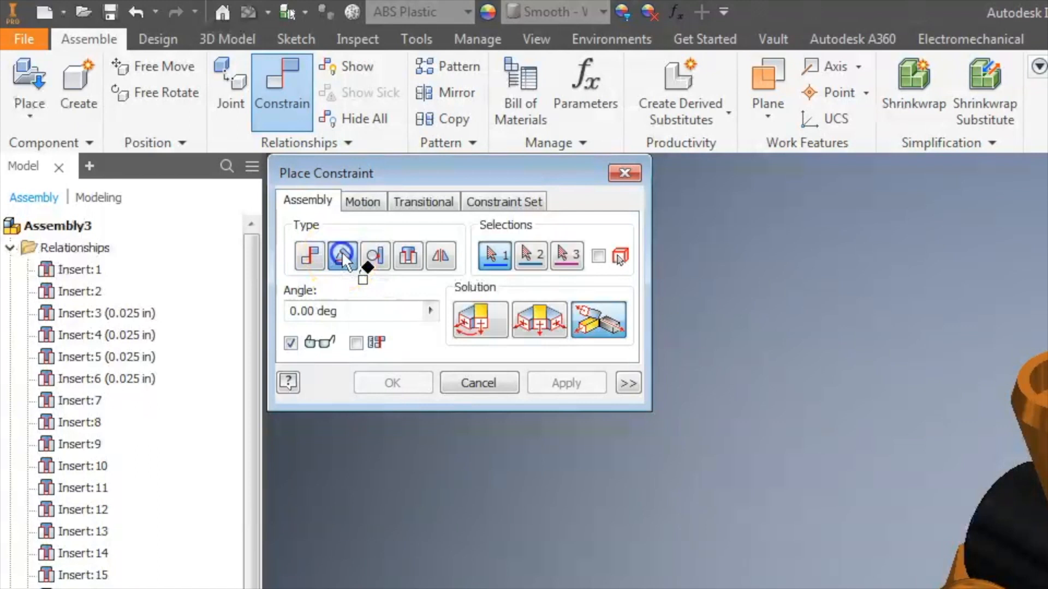
pyautogui.click(478, 319)
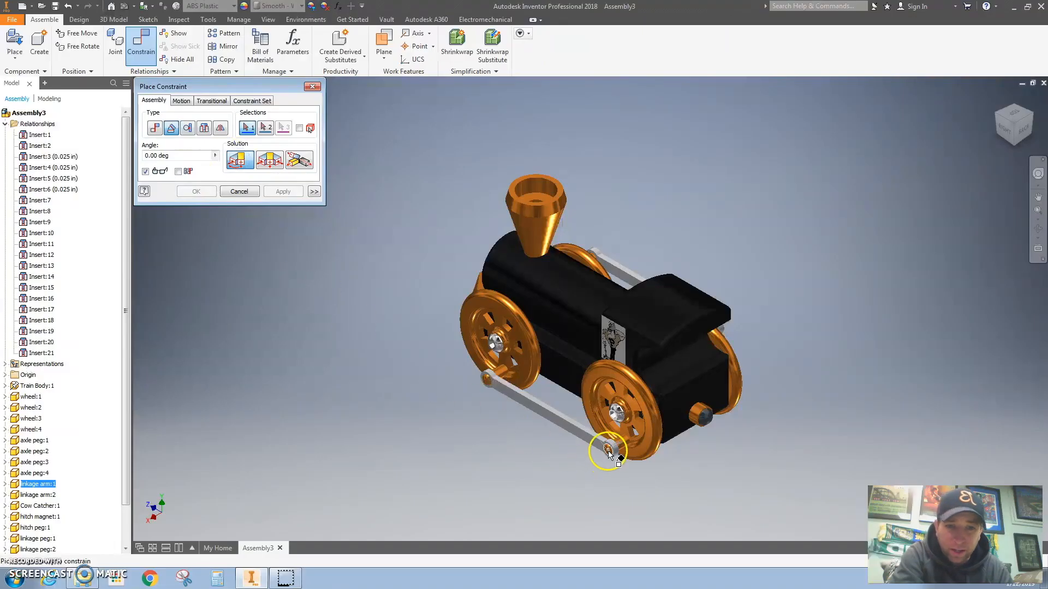
pyautogui.scroll(2, 606, 431)
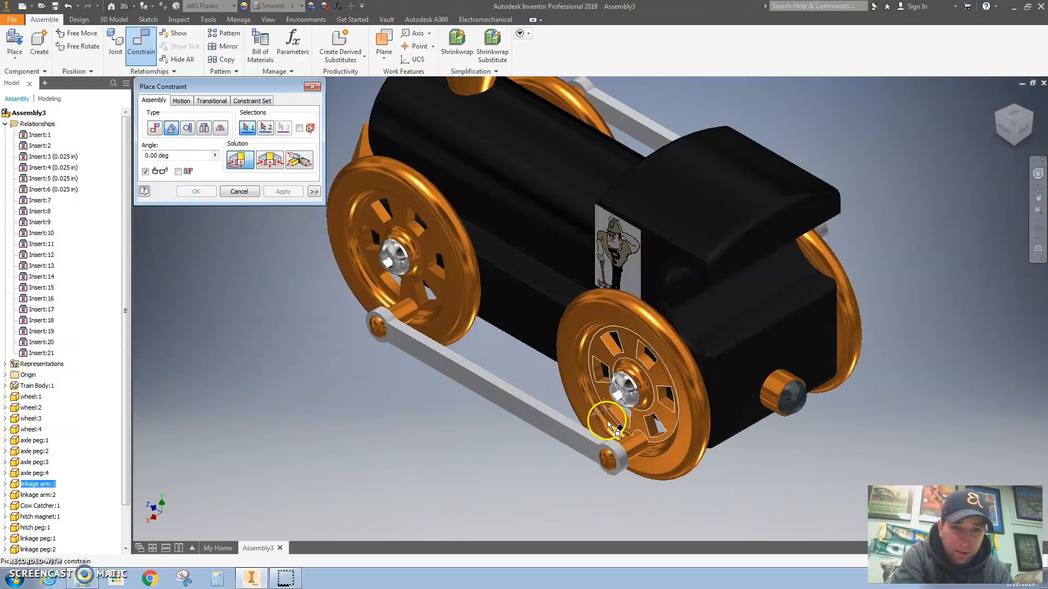
pyautogui.scroll(3, 604, 382)
pyautogui.scroll(-3, 615, 353)
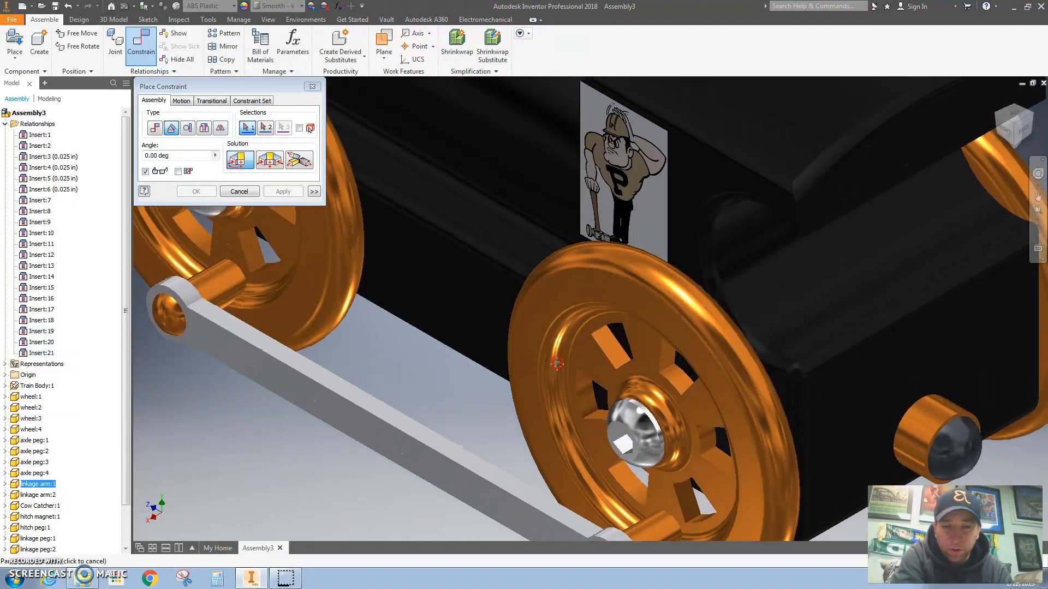
pyautogui.scroll(3, 622, 470)
pyautogui.moveTo(506, 436); pyautogui.dragTo(480, 302, button='middle')
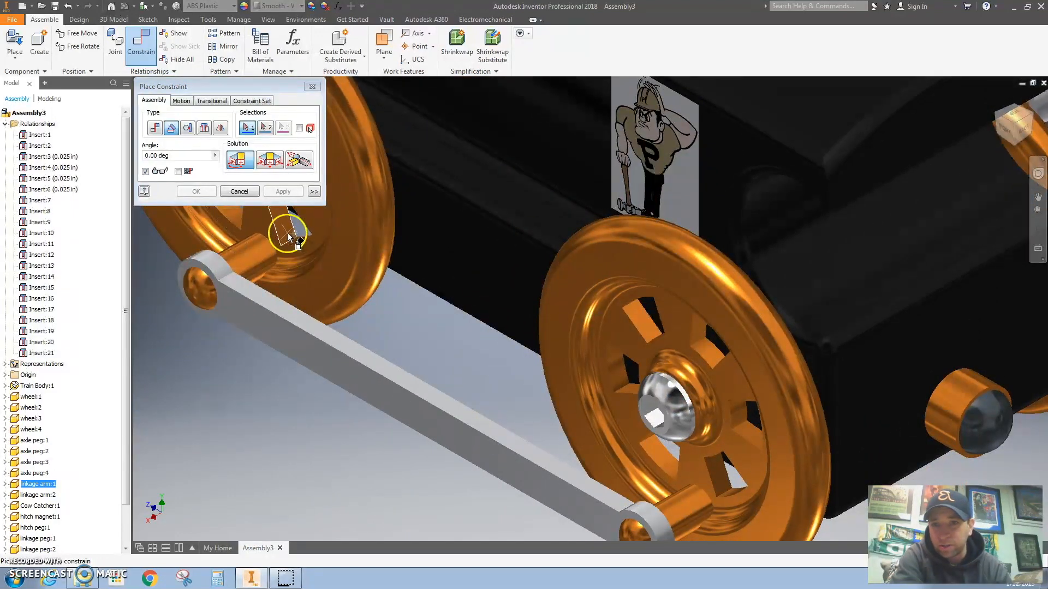
pyautogui.click(280, 225)
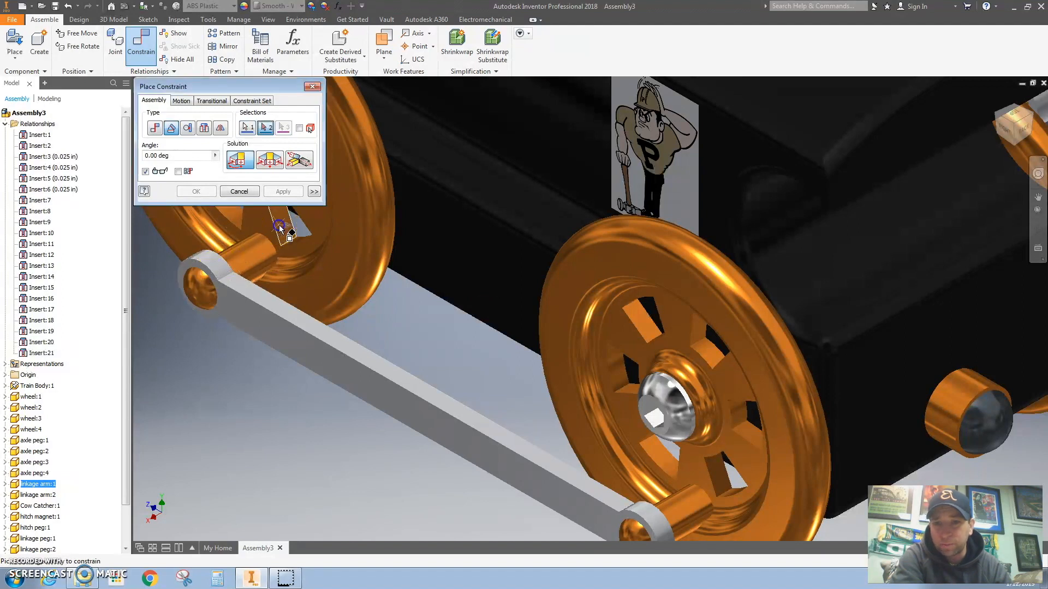
pyautogui.click(715, 470)
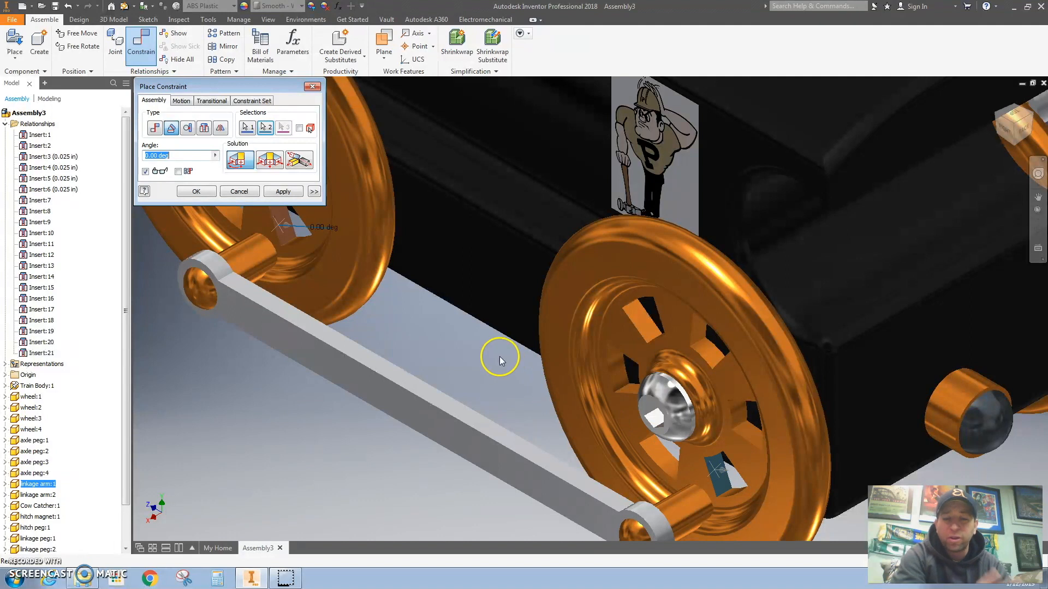
pyautogui.click(283, 191)
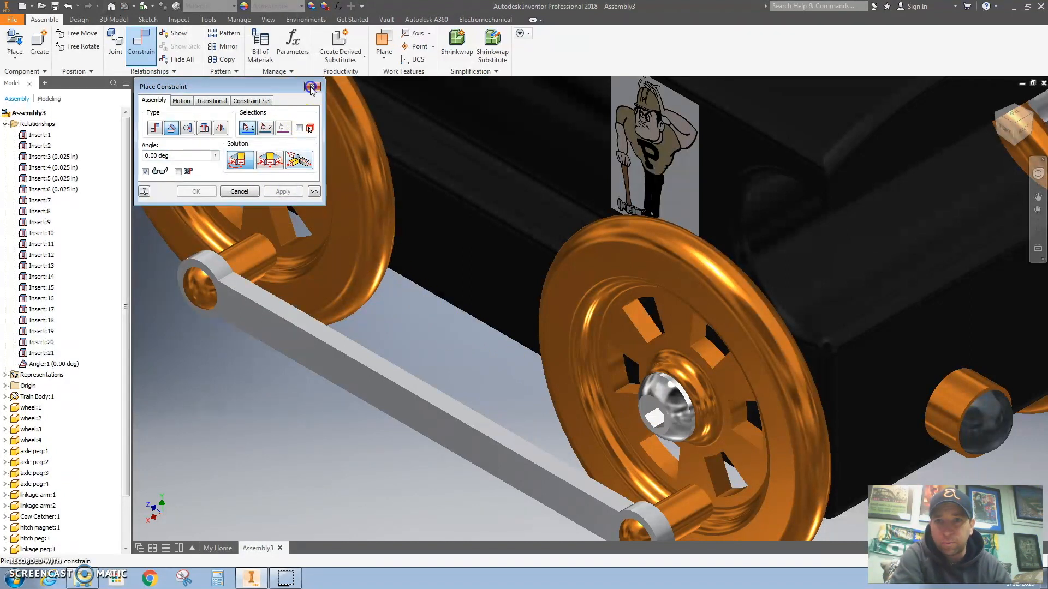
pyautogui.click(312, 86)
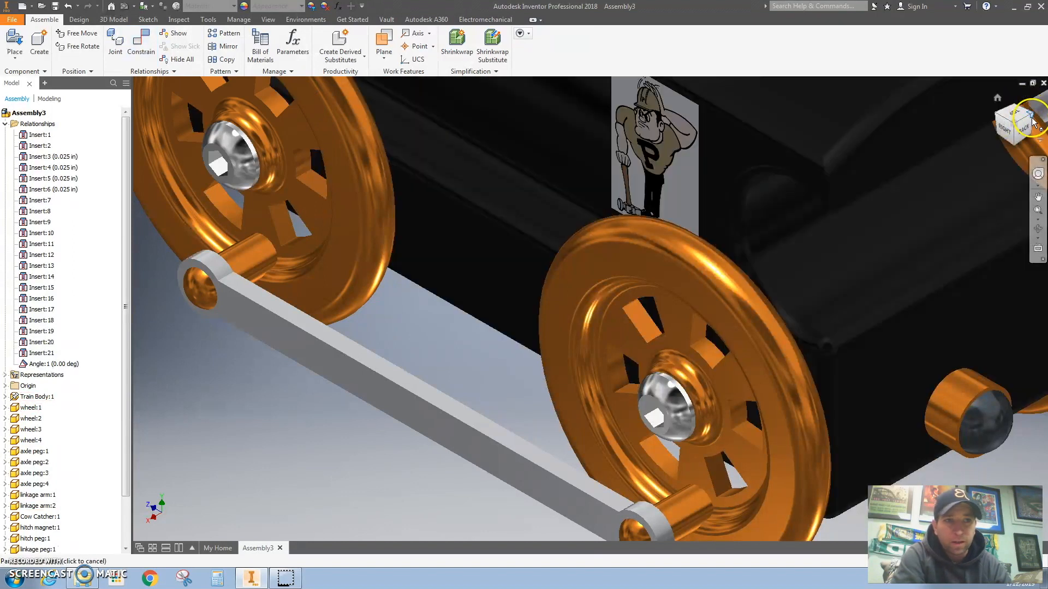
pyautogui.click(1033, 123)
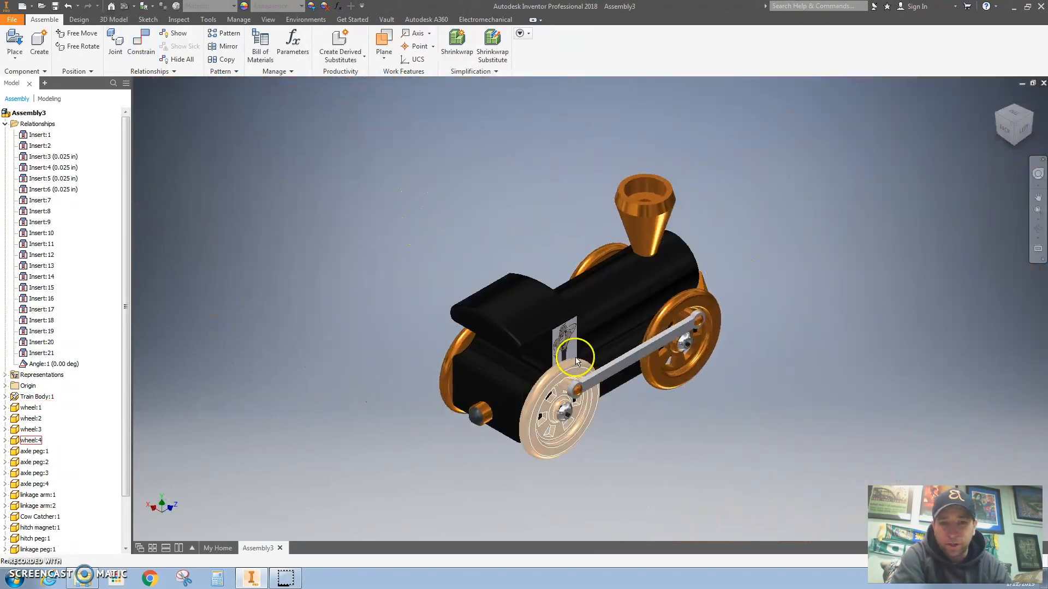
# Test the wheels' motion with the right linkage arm and check the wheel alignment on both sides of the train
pyautogui.moveTo(637, 360); pyautogui.dragTo(652, 339)
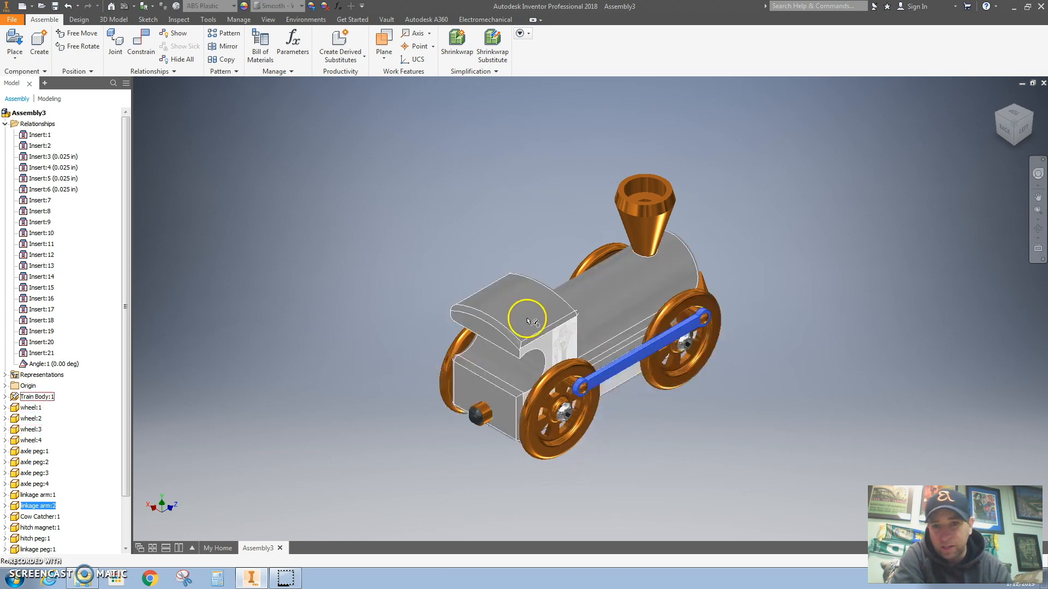
pyautogui.click(998, 114)
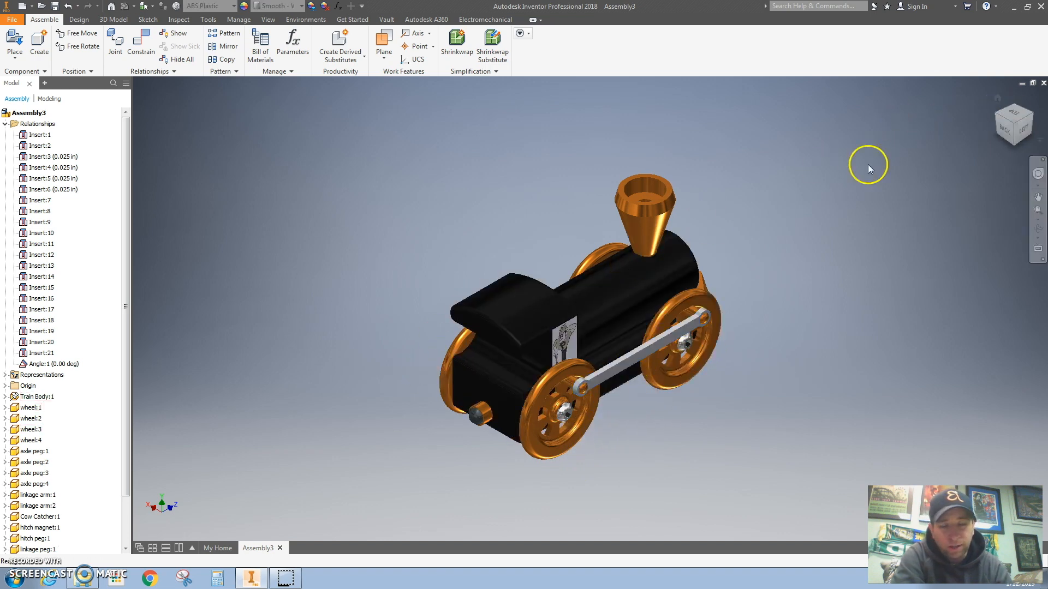
pyautogui.click(995, 112)
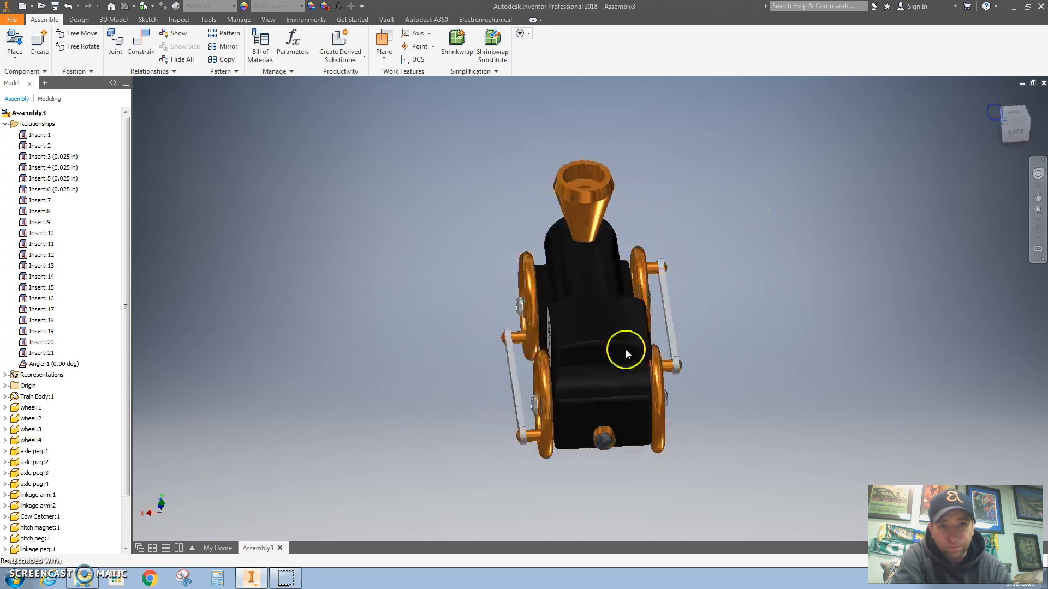
pyautogui.click(1033, 118)
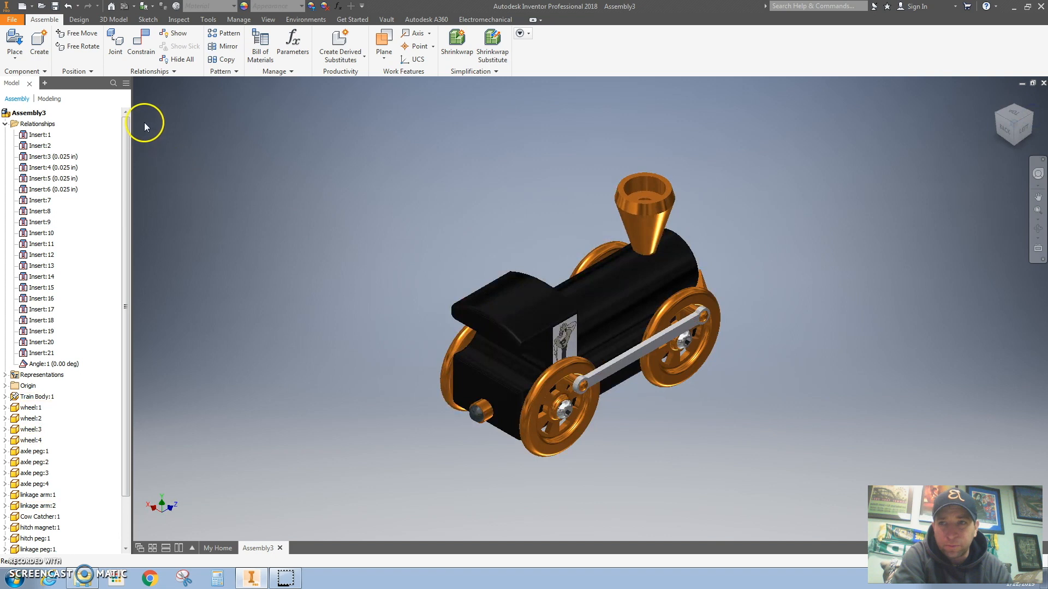
# Apply a 0.00 deg Directed Angle constraint from a rear-wheel spoke-opening face to the corresponding front-wheel face on the train's right side
pyautogui.click(141, 43)
pyautogui.click(169, 130)
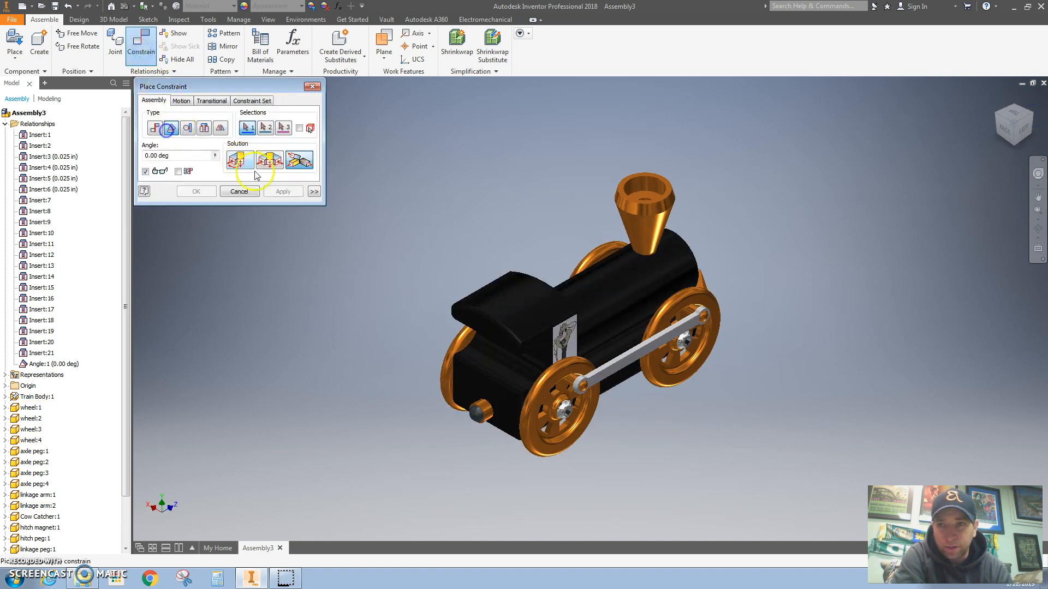
pyautogui.click(235, 157)
pyautogui.scroll(4, 573, 430)
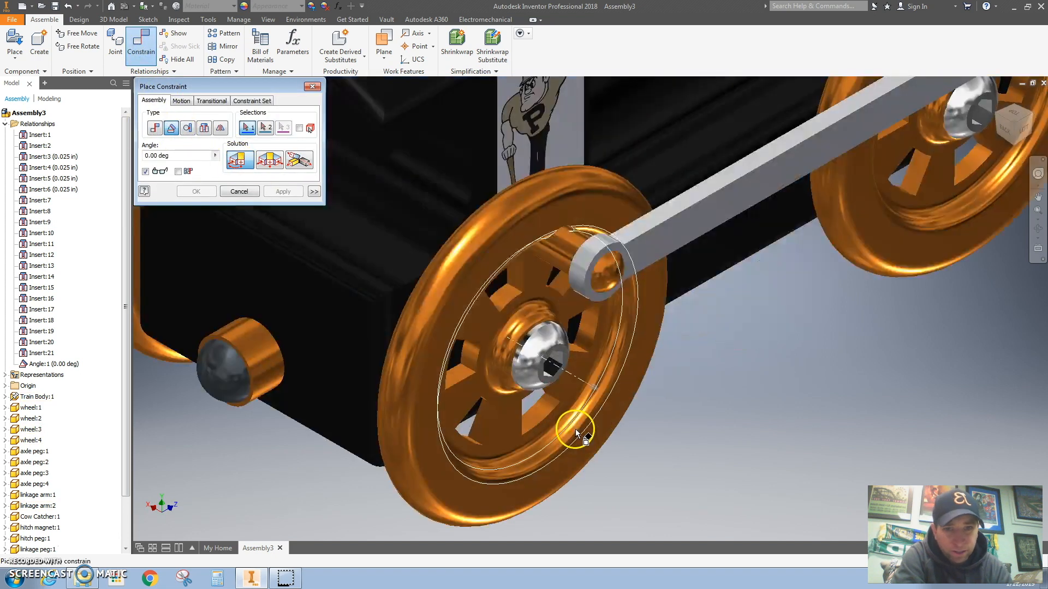
pyautogui.scroll(3, 576, 392)
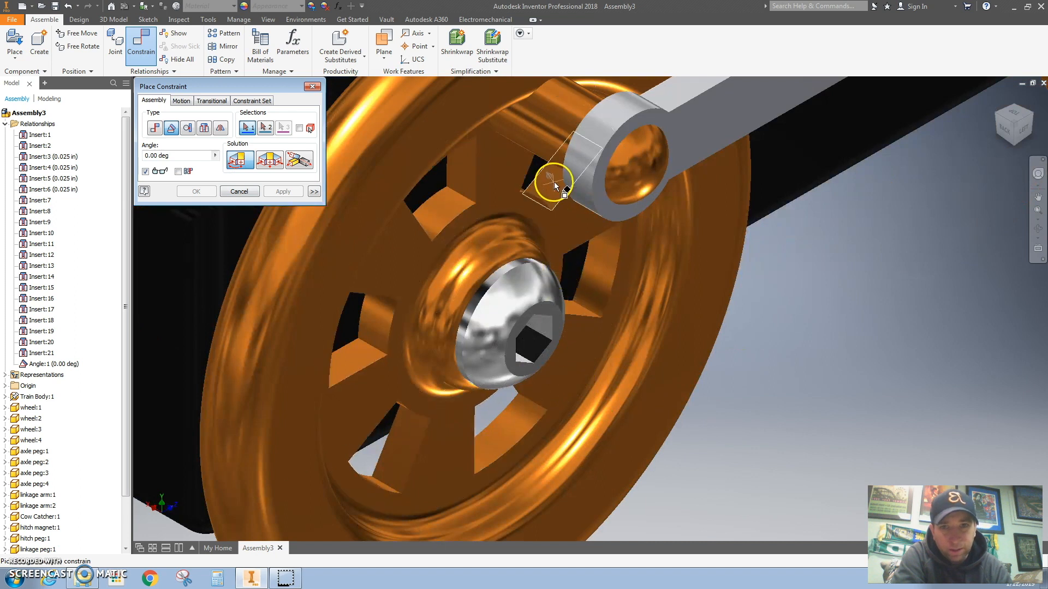
pyautogui.click(463, 171)
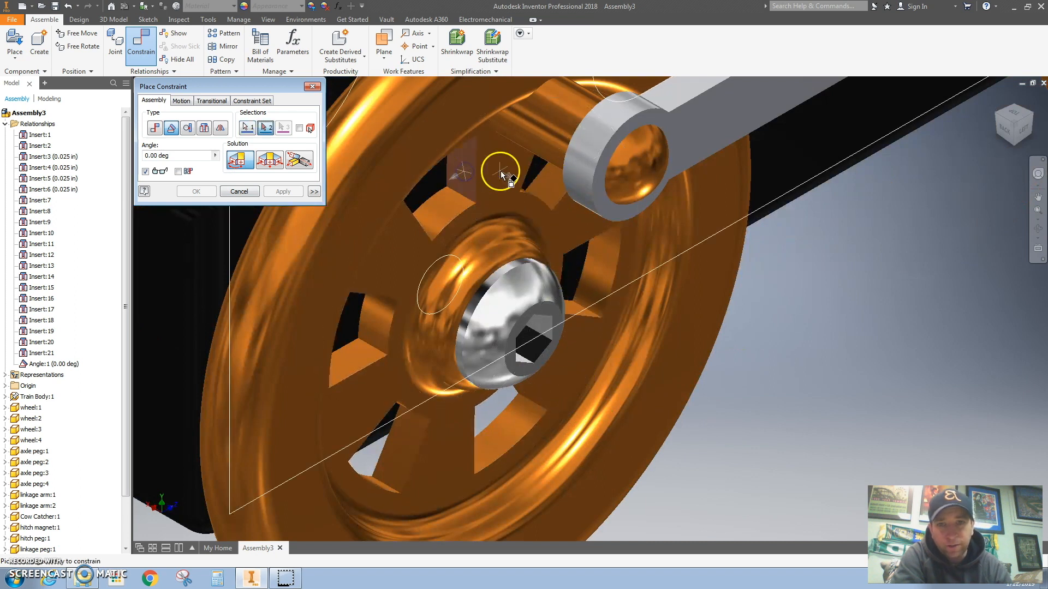
pyautogui.scroll(-4, 499, 171)
pyautogui.moveTo(678, 113); pyautogui.dragTo(525, 309, button='middle')
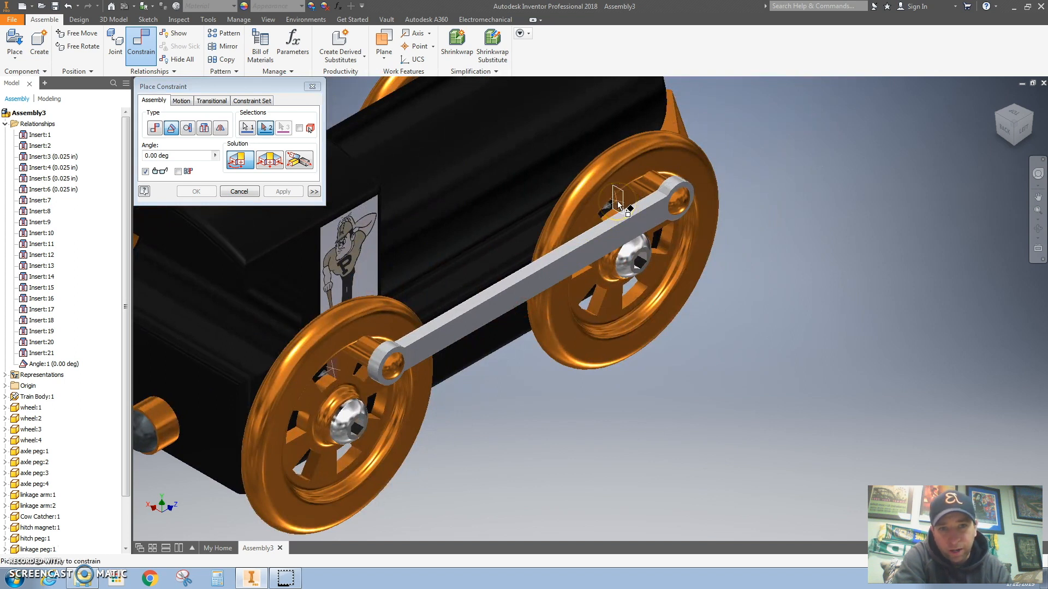
pyautogui.click(618, 205)
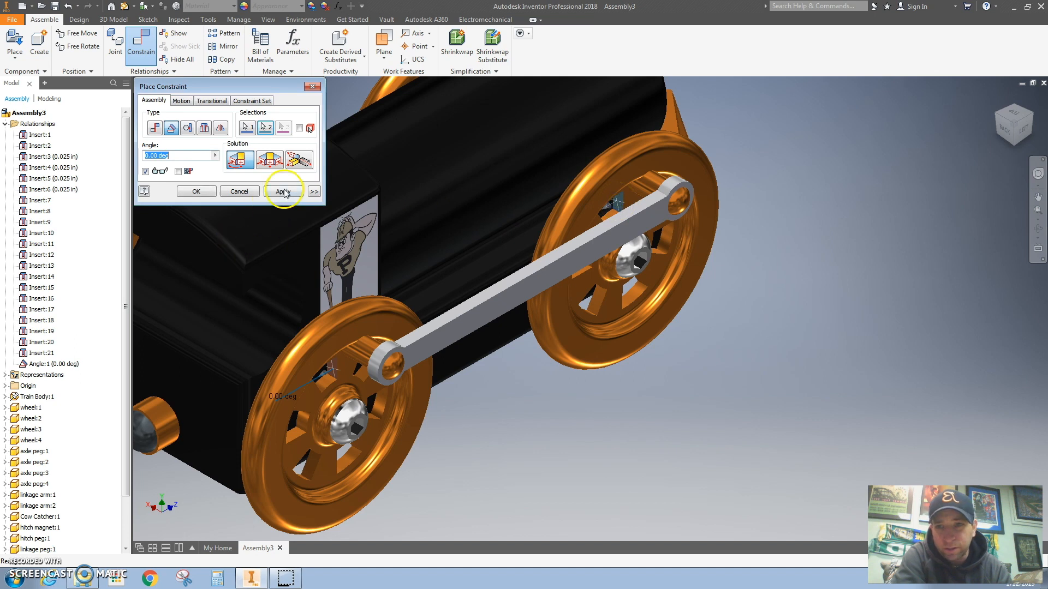
pyautogui.click(283, 192)
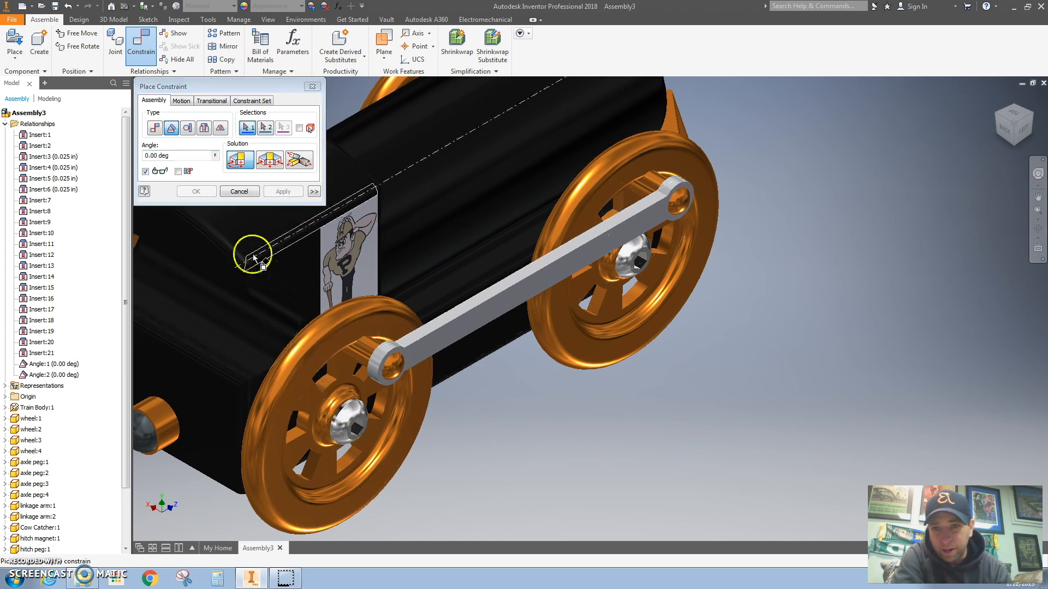
# Apply a 0.00 deg Directed Angle constraint between spoke-opening faces of the right and left rear wheels, and finish placing constraints
pyautogui.click(333, 370)
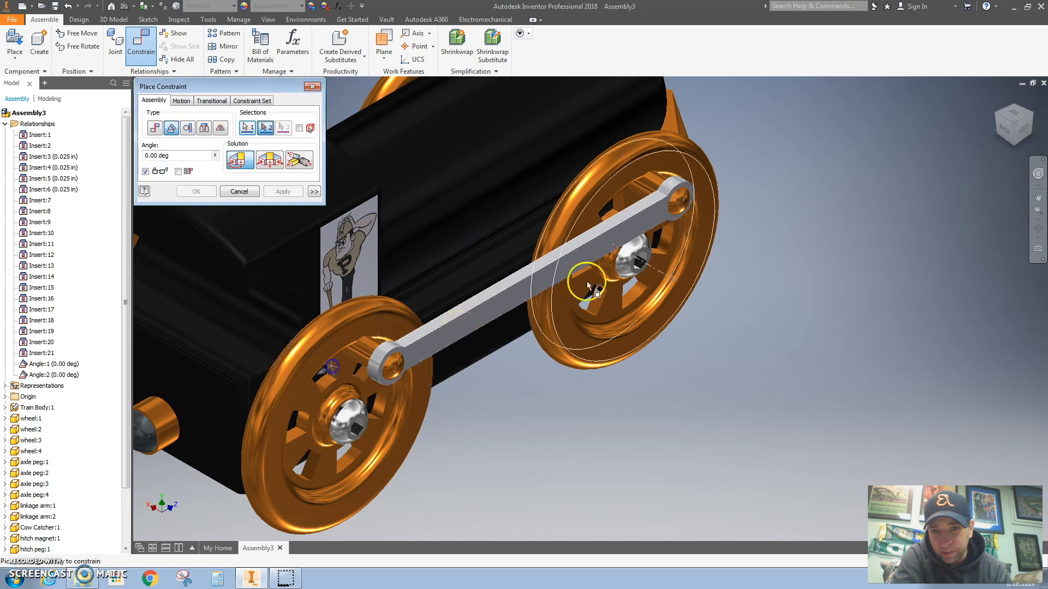
pyautogui.click(996, 118)
pyautogui.scroll(5, 628, 390)
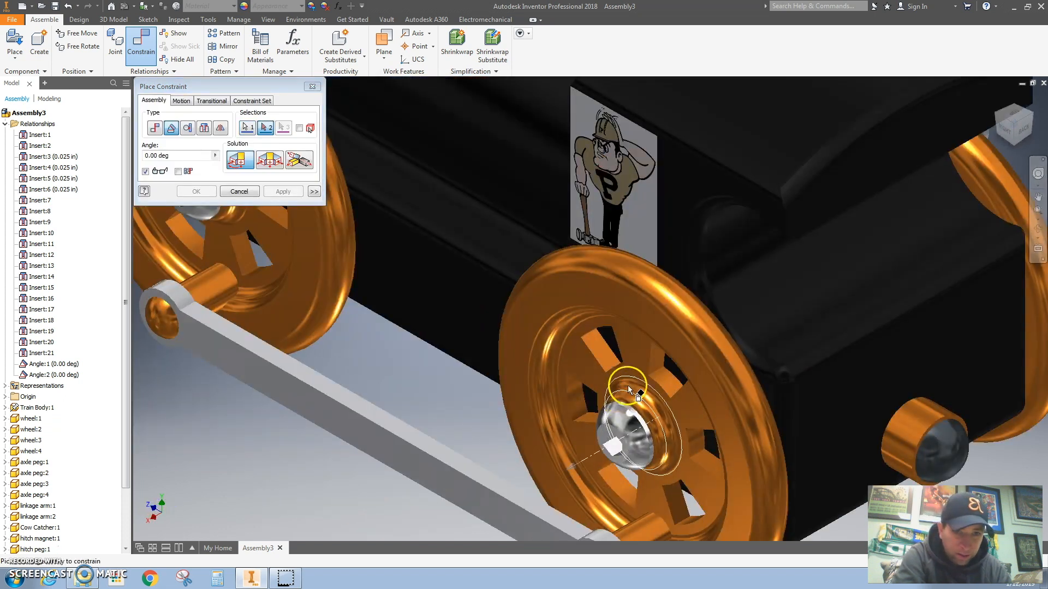
pyautogui.click(654, 359)
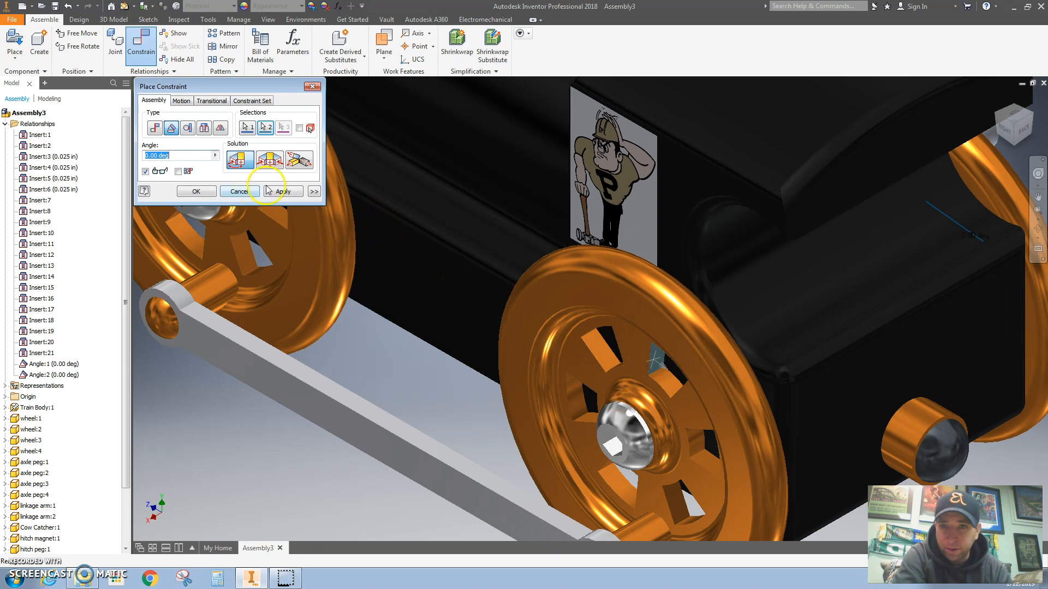
pyautogui.click(283, 192)
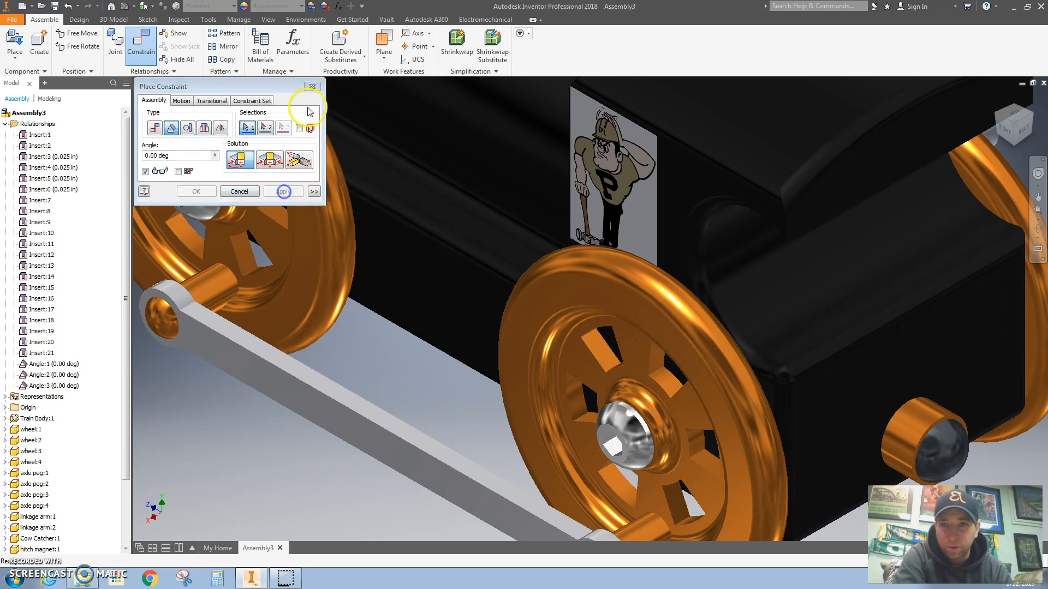
pyautogui.click(316, 88)
# Test the constrained wheels' motion with the left linkage arm, checking the train from the rear and the front
pyautogui.scroll(-5, 434, 280)
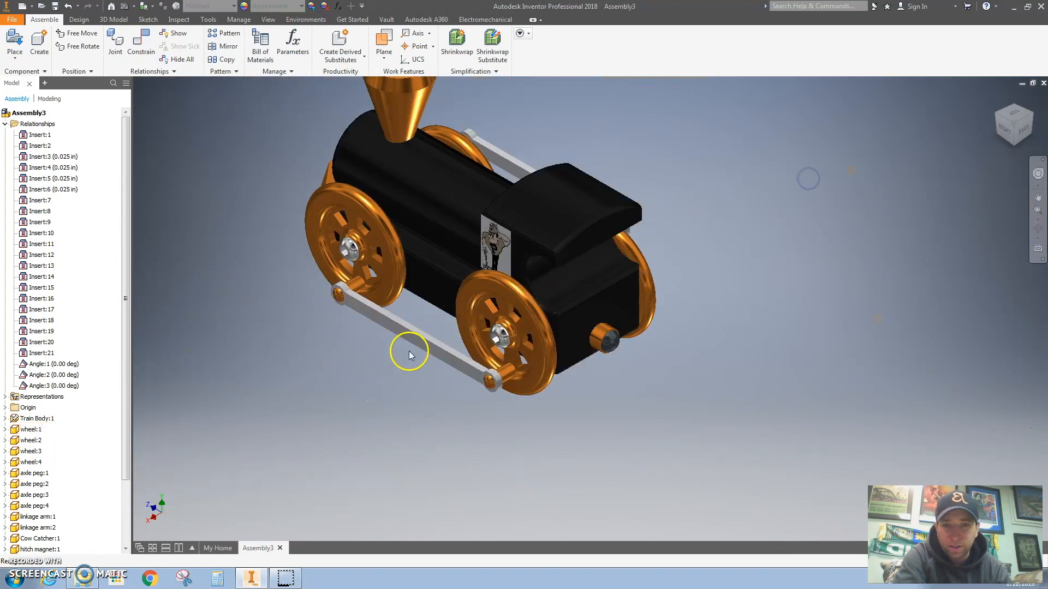
pyautogui.moveTo(427, 349); pyautogui.dragTo(697, 131)
pyautogui.moveTo(1002, 114); pyautogui.dragTo(957, 135)
pyautogui.moveTo(658, 366); pyautogui.dragTo(643, 442)
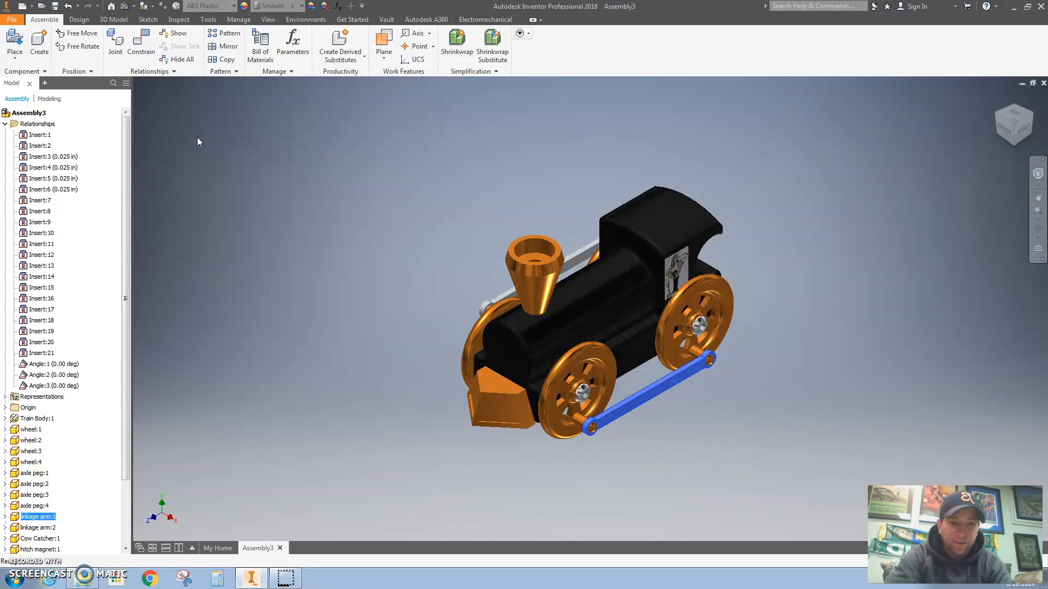
# Save the assembly in the Train Project folder under the name Train Assembly SP
pyautogui.click(8, 20)
pyautogui.click(22, 137)
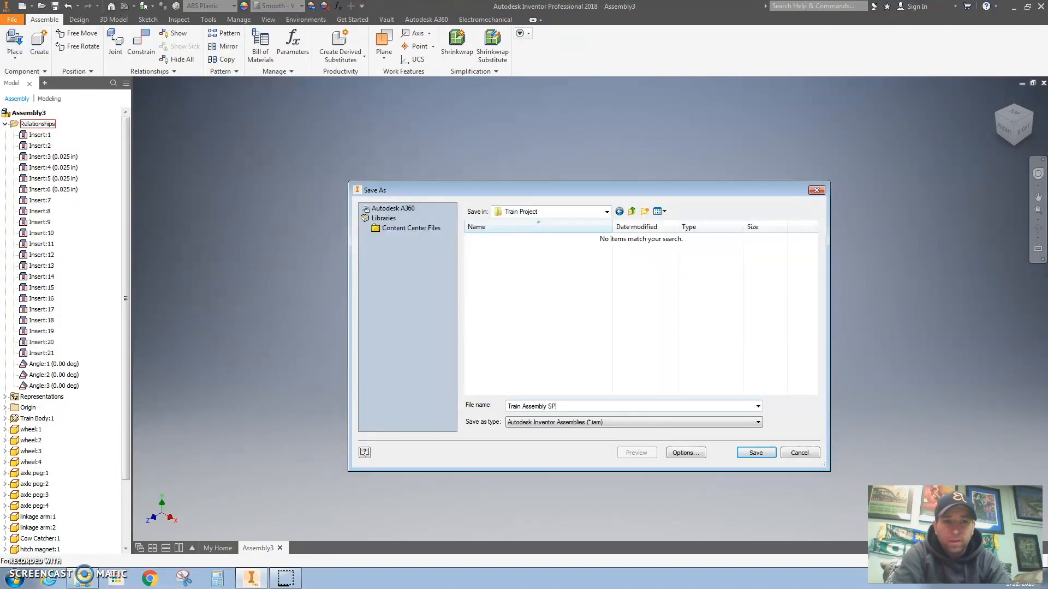